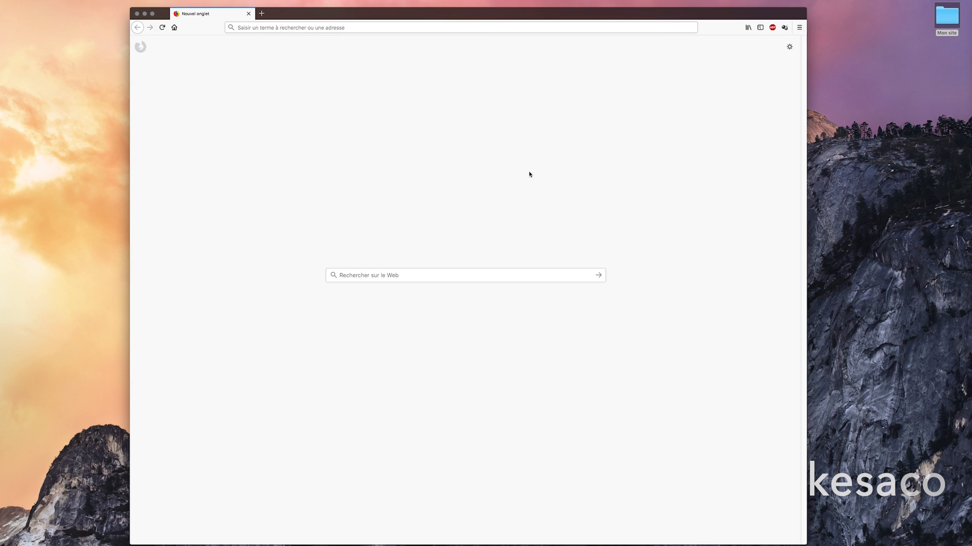
Go to google.fr in Firefox.
click(330, 30)
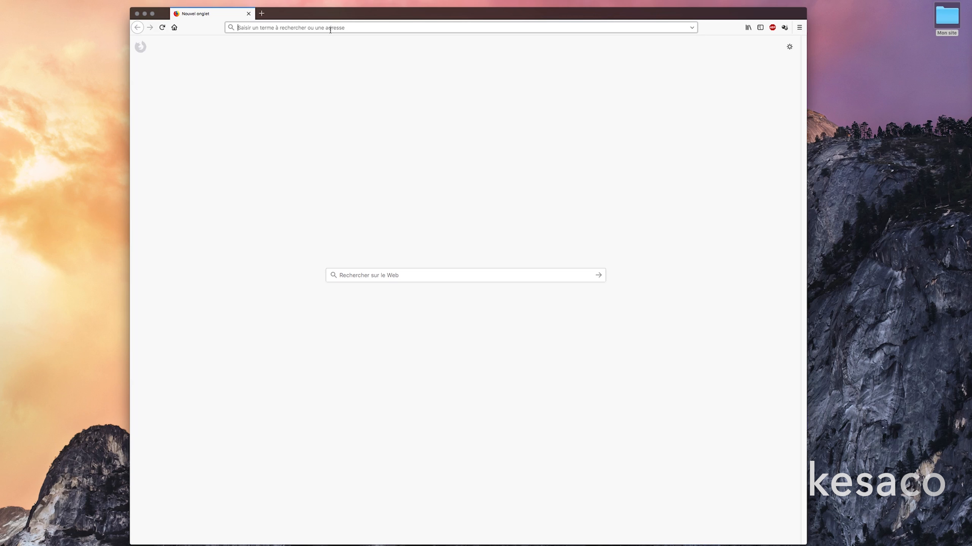
text(google.fr)
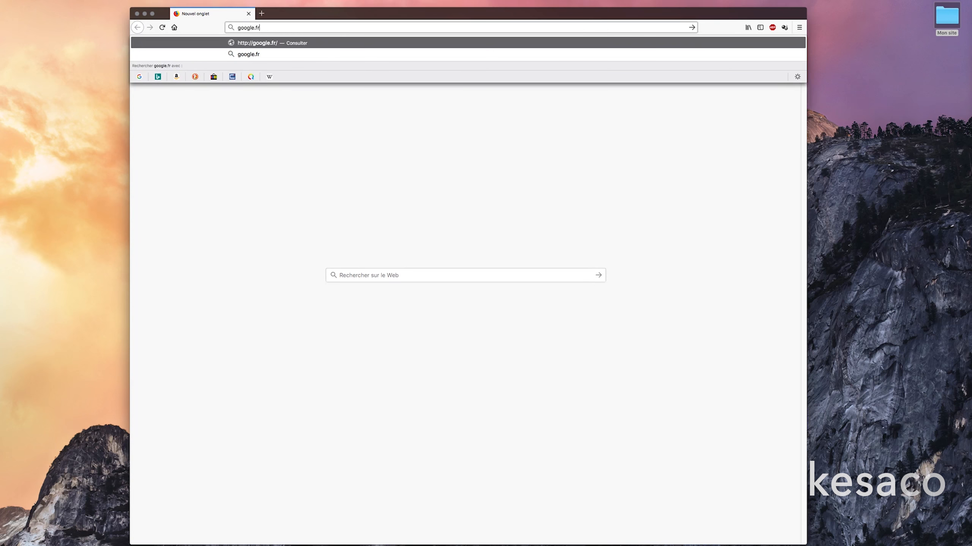
key(Return)
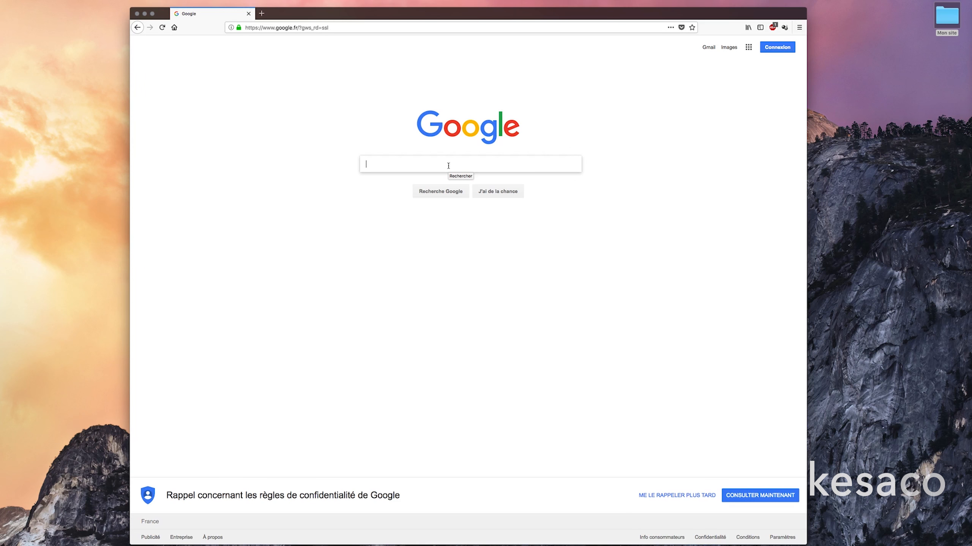
Search Google for 'télécharger wordpress'.
text(tlécha)
key(BackSpace)
key(BackSpace)
key(BackSpace)
key(BackSpace)
key(BackSpace)
text(élécharger wordpres)
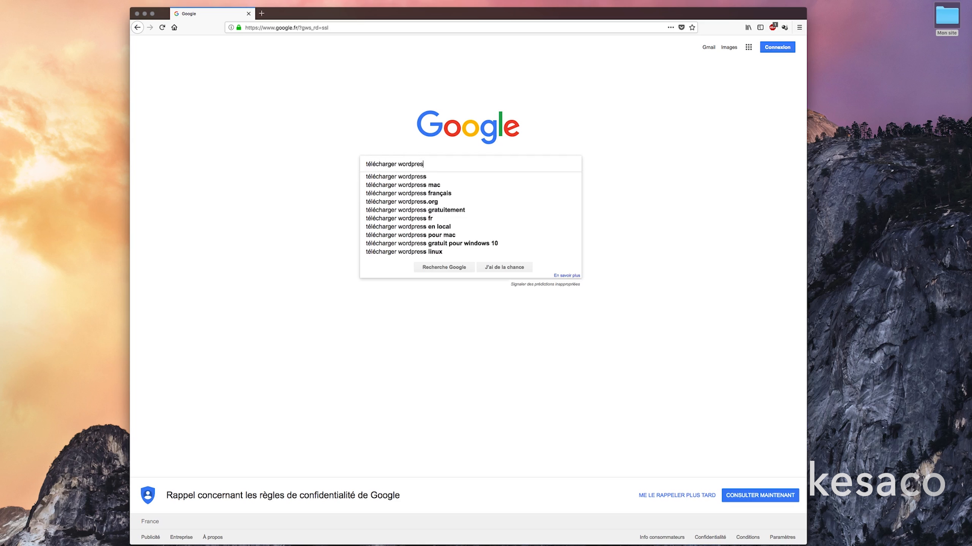
text(s)
key(Return)
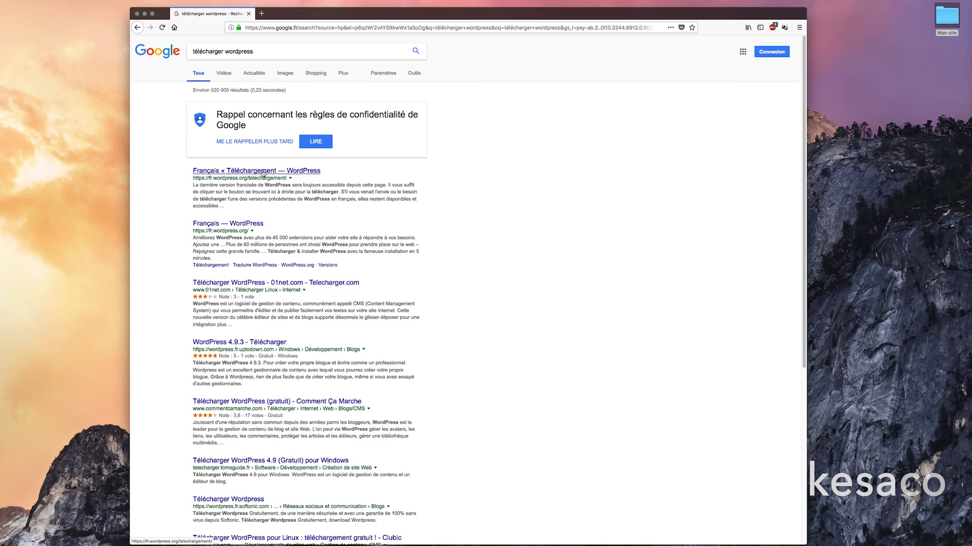
Save the French WordPress 4.9.4 zip from fr.wordpress.org, then return to the Google results.
click(227, 171)
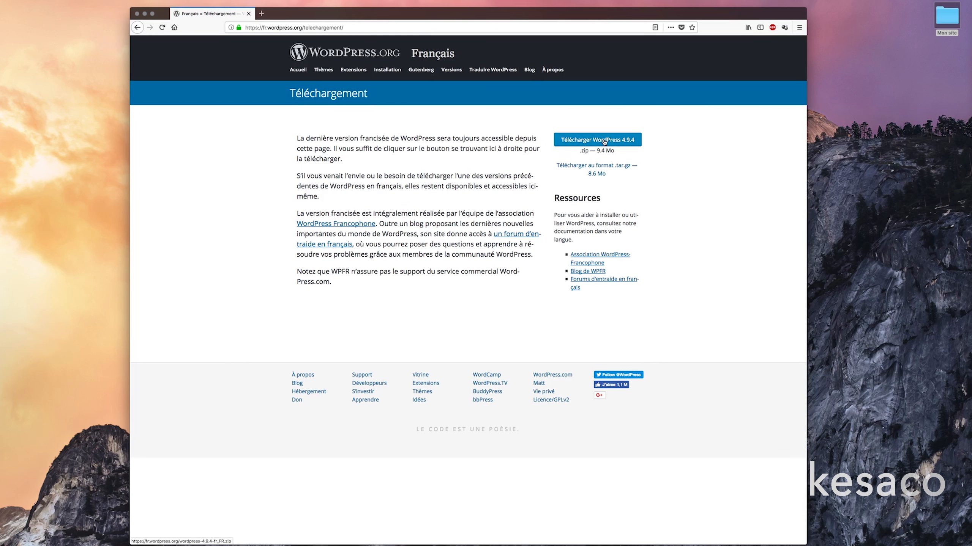
click(604, 141)
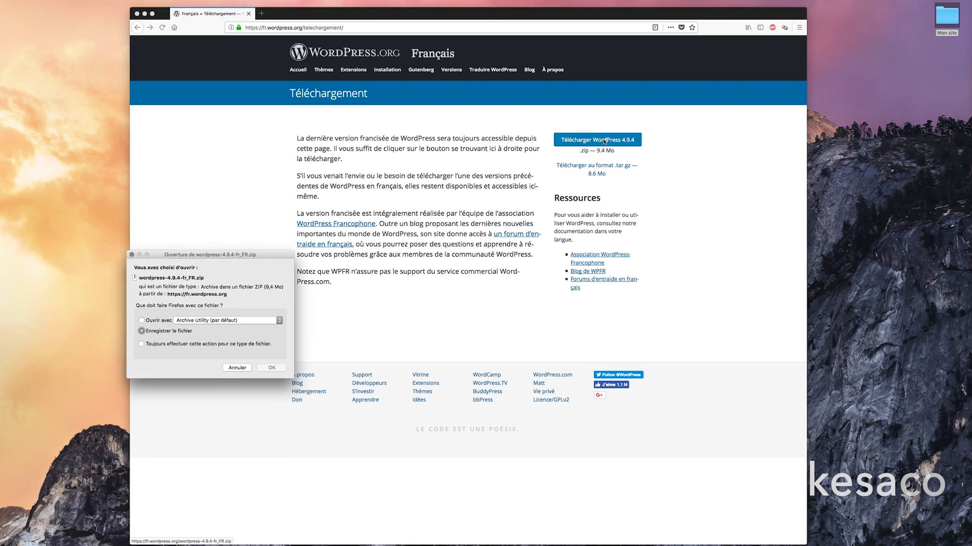
click(271, 368)
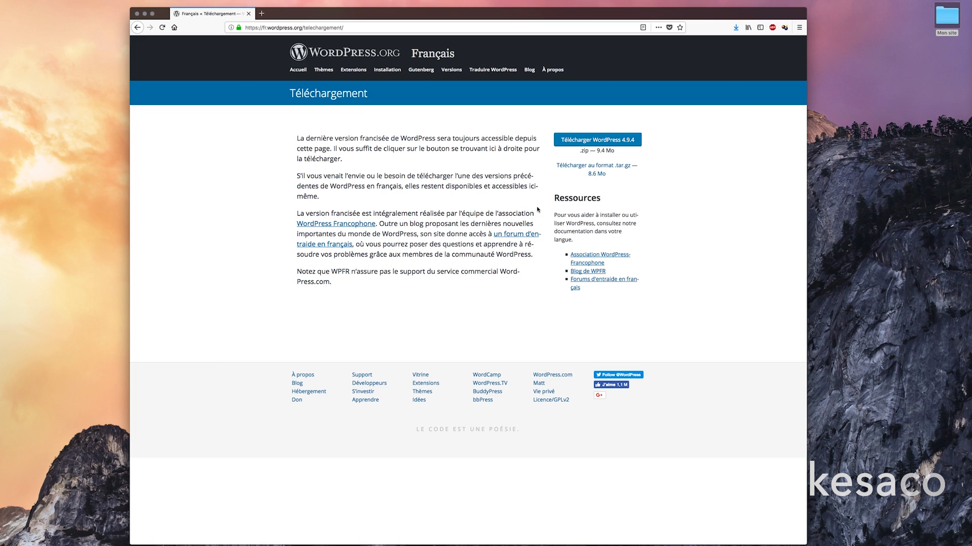
click(137, 28)
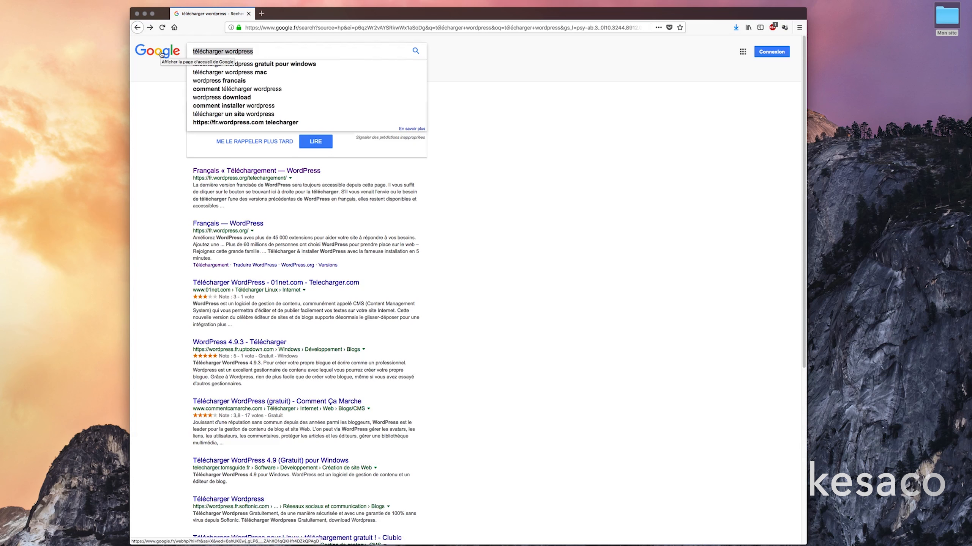
Search 'layers wp', open layerswp.com and bring up its DOWNLOAD sign-up form.
text(layers wp)
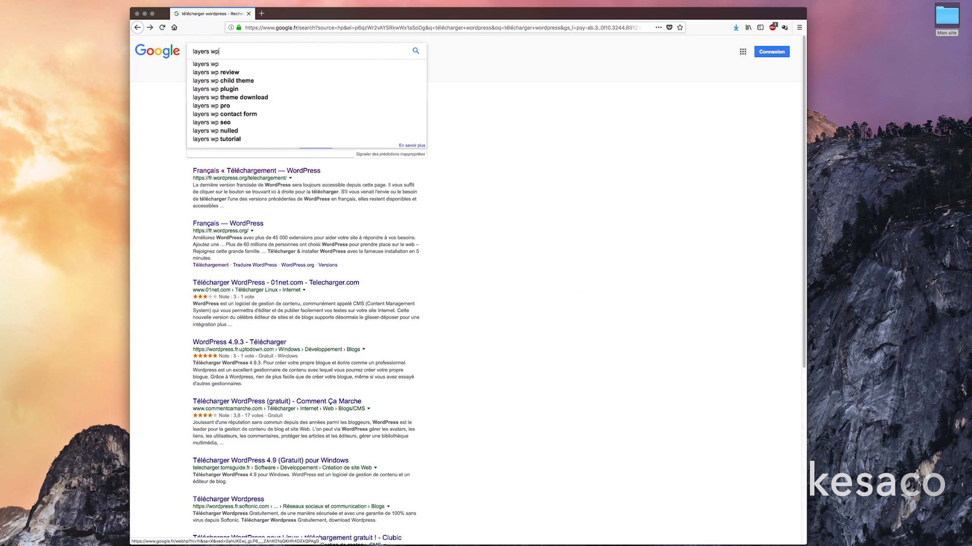
key(Return)
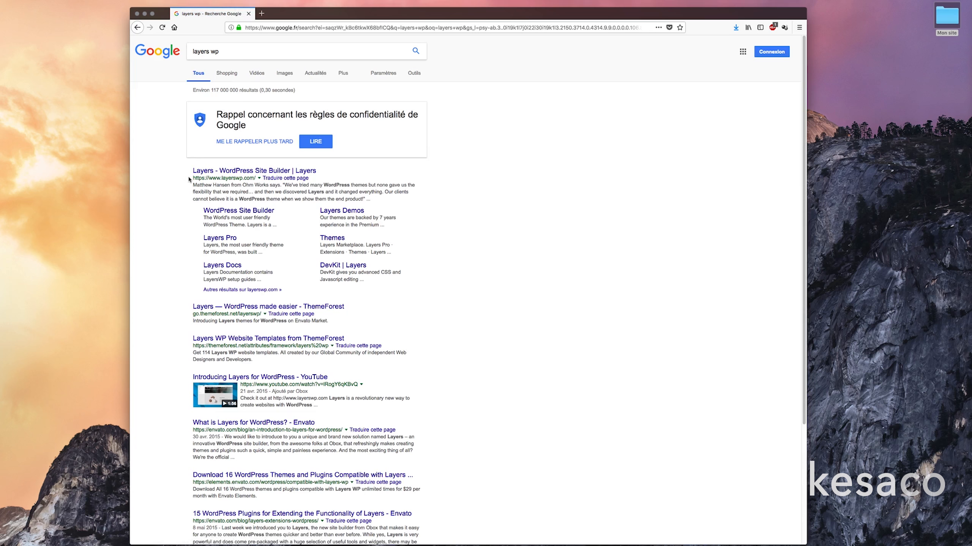
click(249, 173)
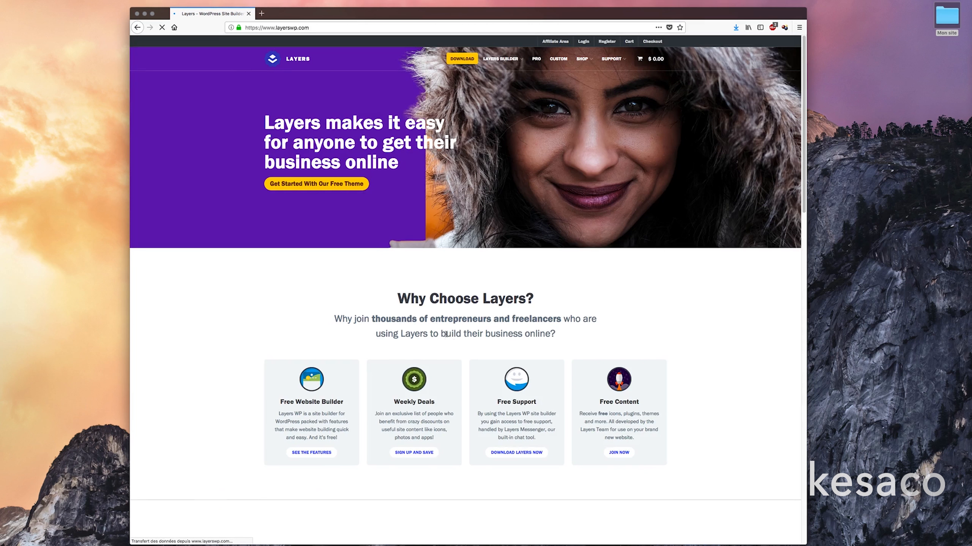
scroll(445, 331, down, 10)
scroll(441, 324, down, 7)
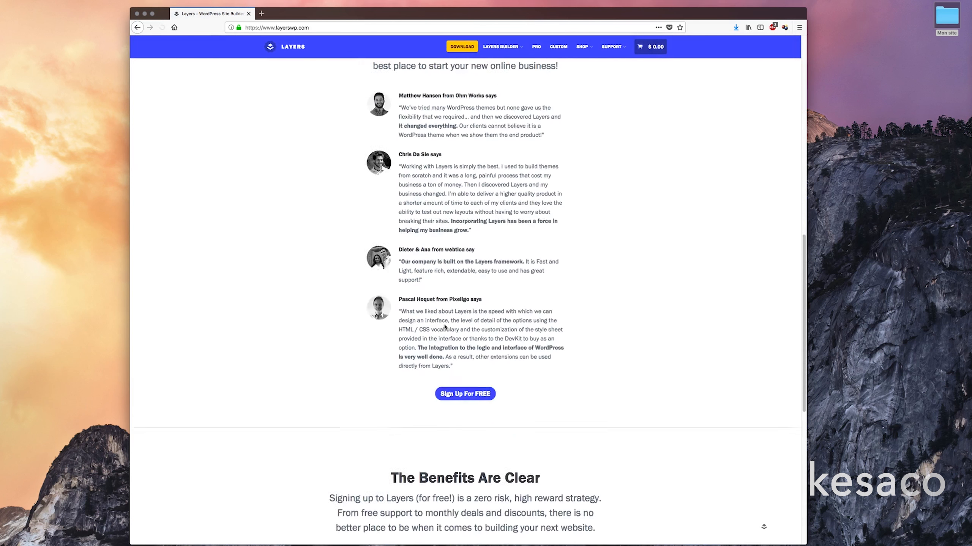
scroll(440, 319, up, 12)
scroll(439, 319, up, 5)
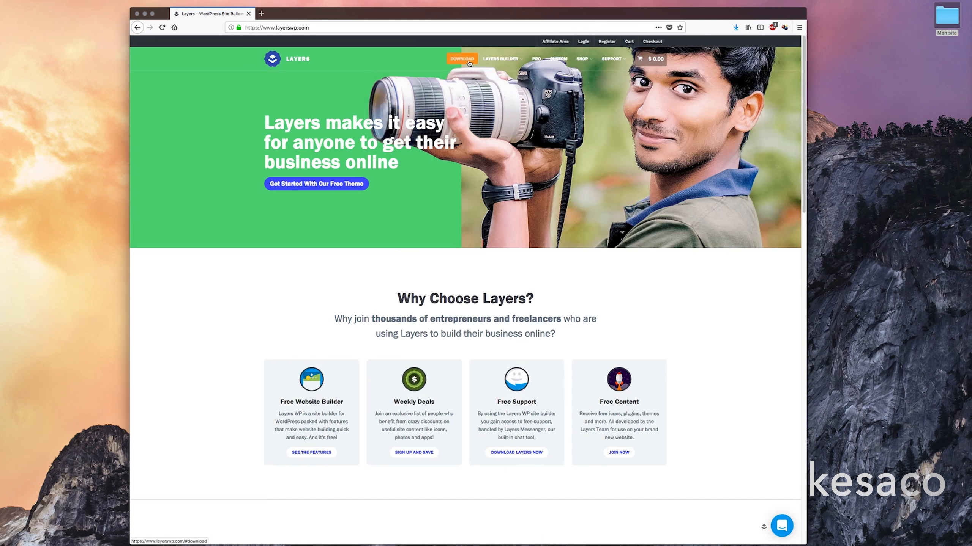
click(469, 63)
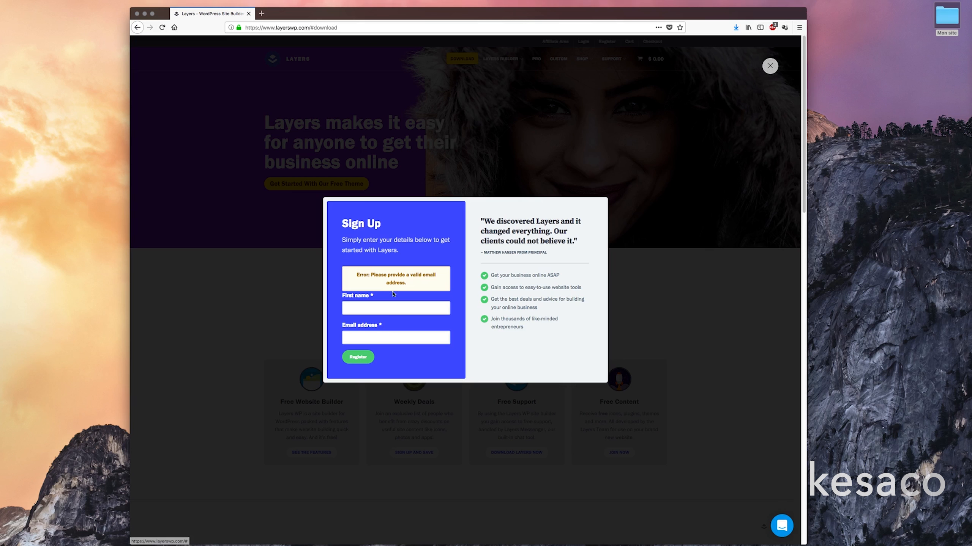
Fill in a first name and e-mail address on the Layers form and register.
click(393, 306)
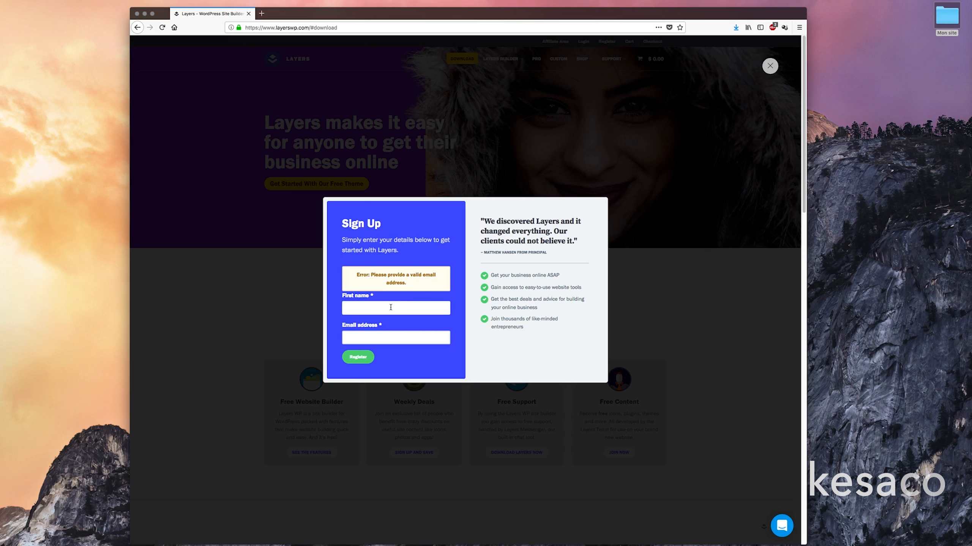
text(Steven)
key(Tab)
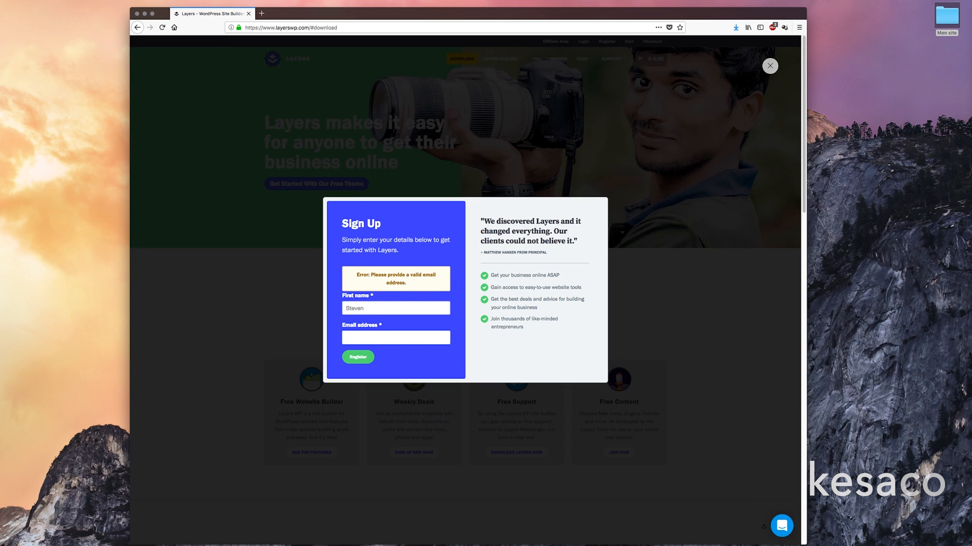
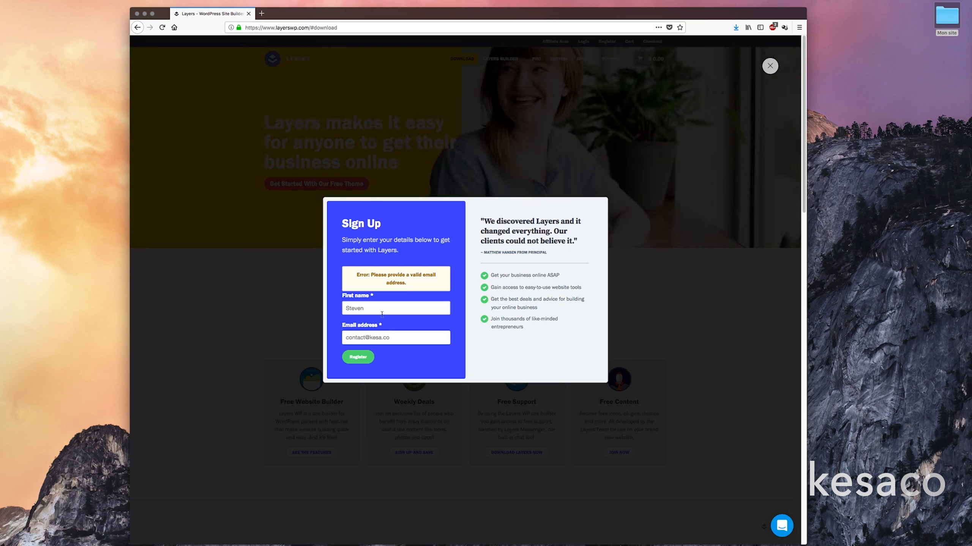
click(366, 356)
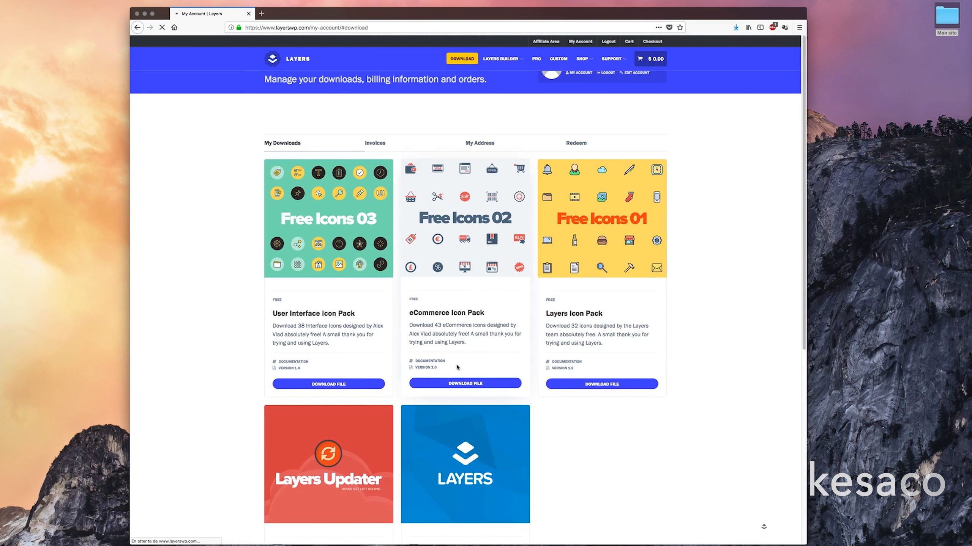
Download the Layers theme file from the My Account page and go back a page.
scroll(481, 360, down, 5)
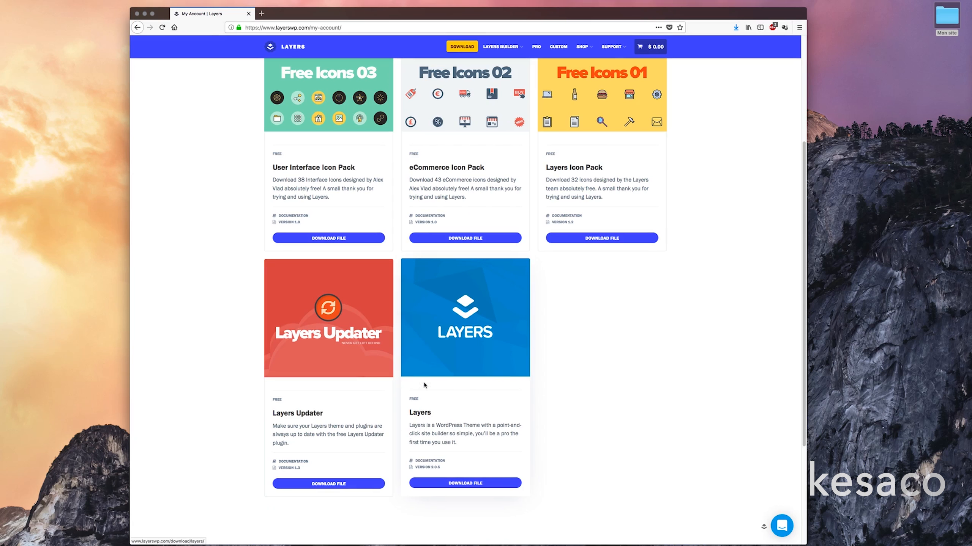
click(463, 487)
scroll(381, 350, down, 2)
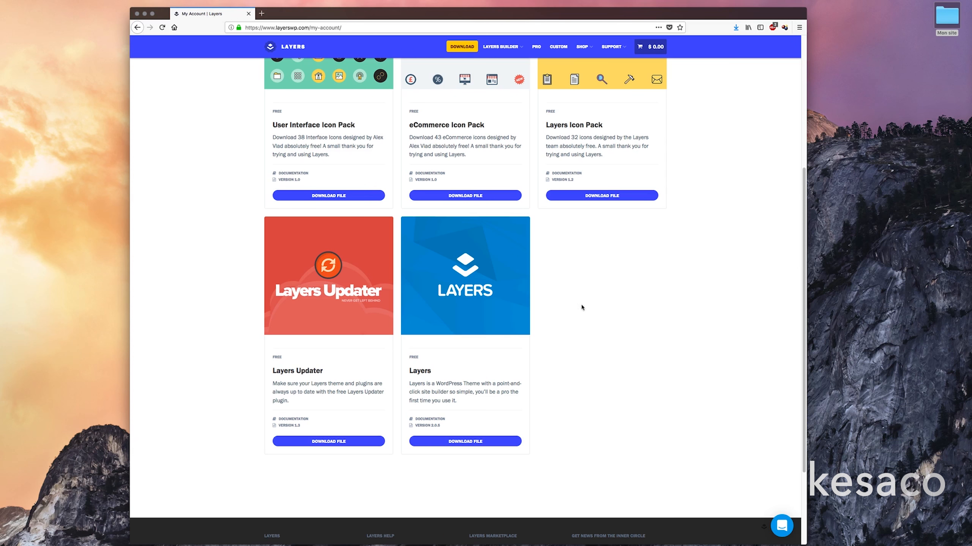
click(138, 28)
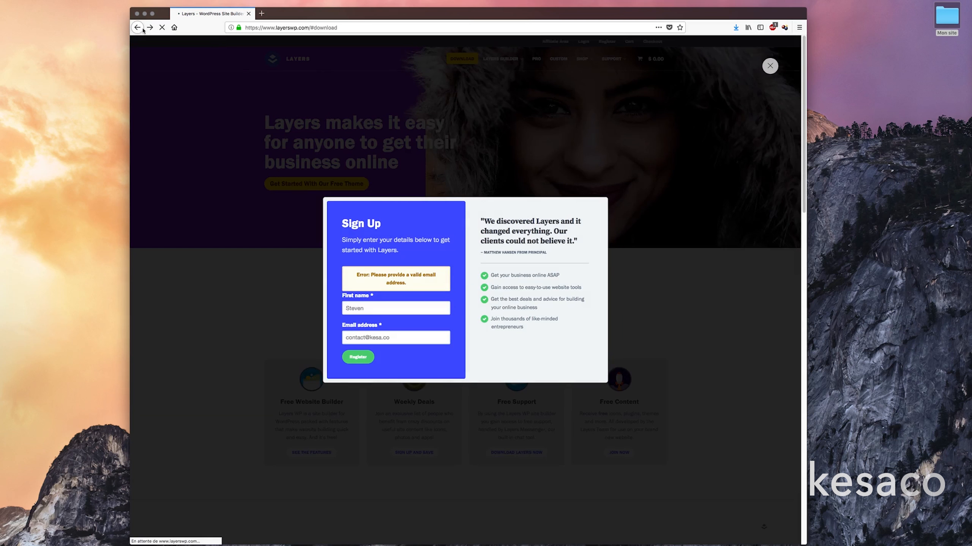
Return to Google, search 'client ftp', then refine it to 'client ftp filezilla'.
click(136, 30)
drag(135, 30, 152, 95)
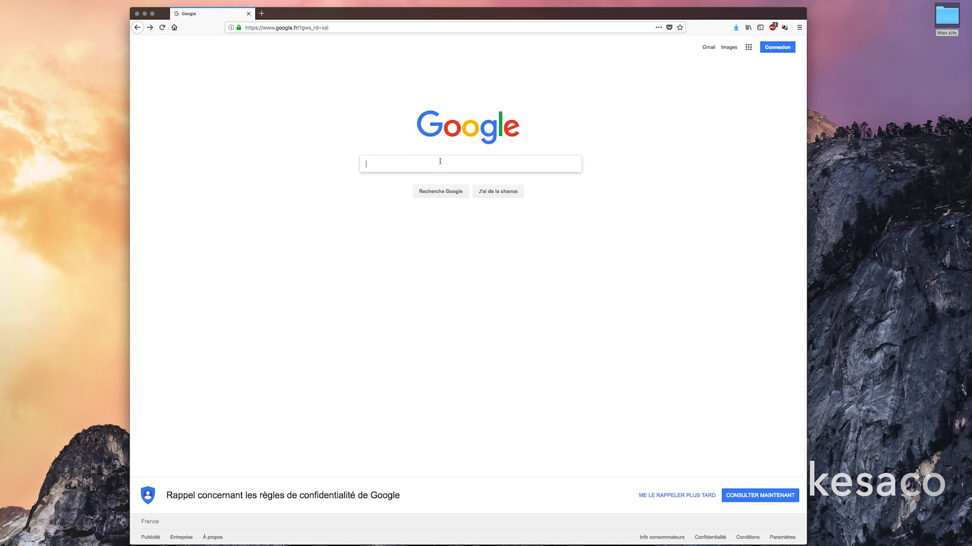
text(client ftp)
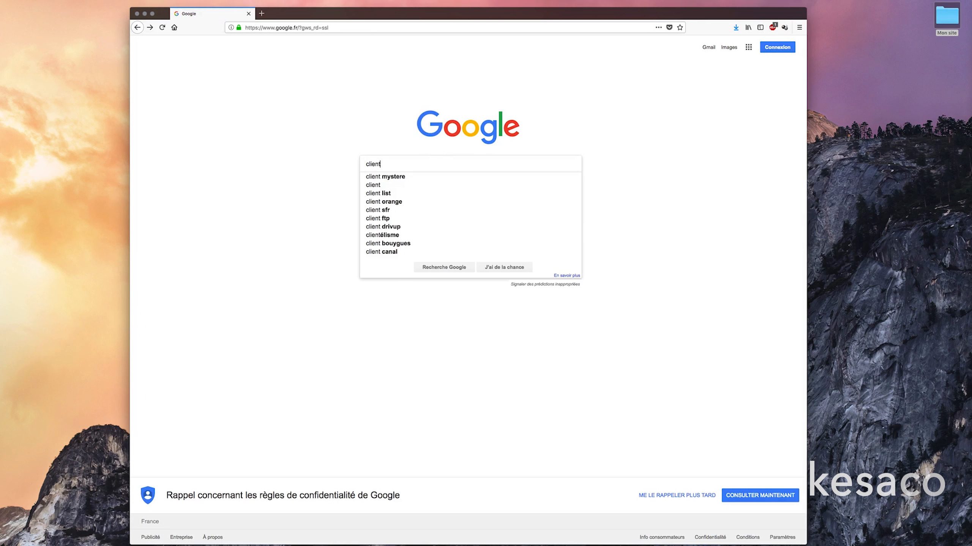
key(Return)
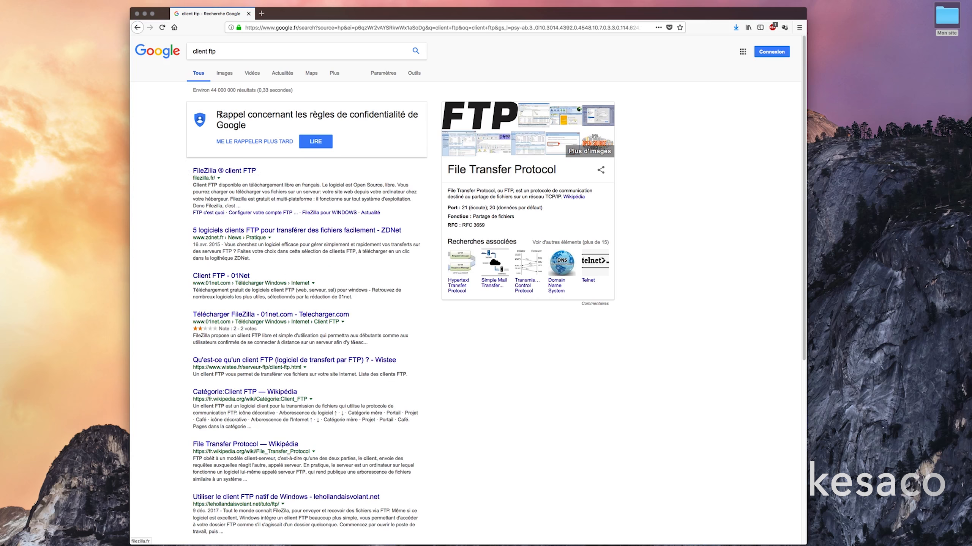
click(228, 53)
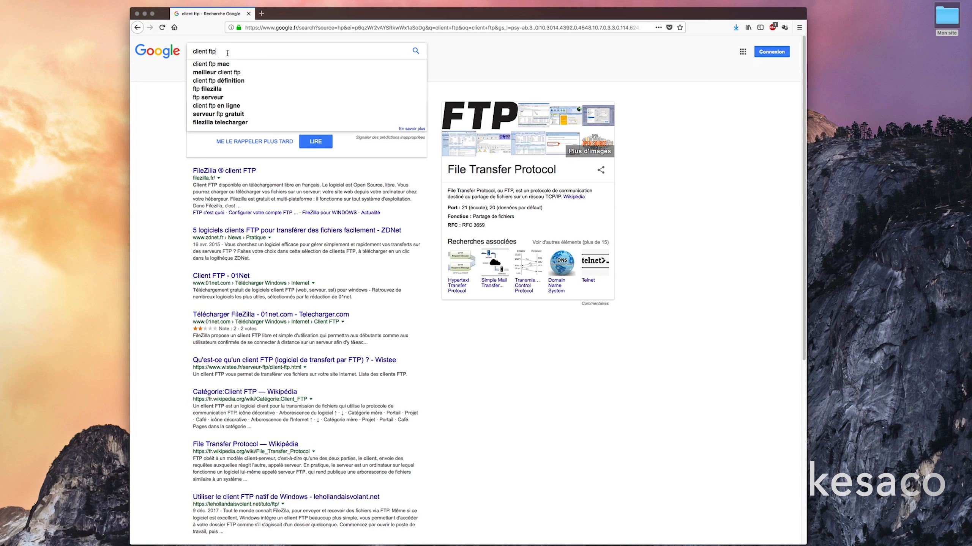
text(filezilla)
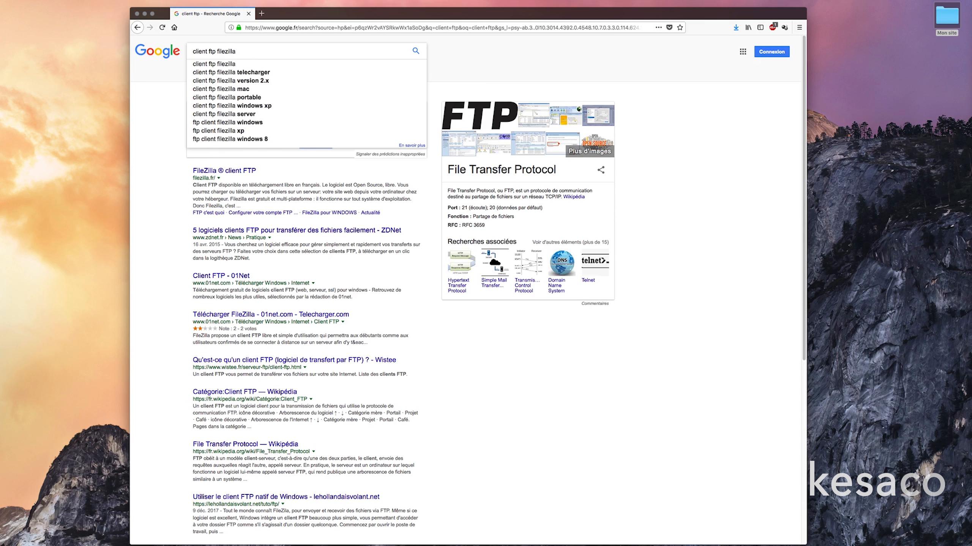
key(Return)
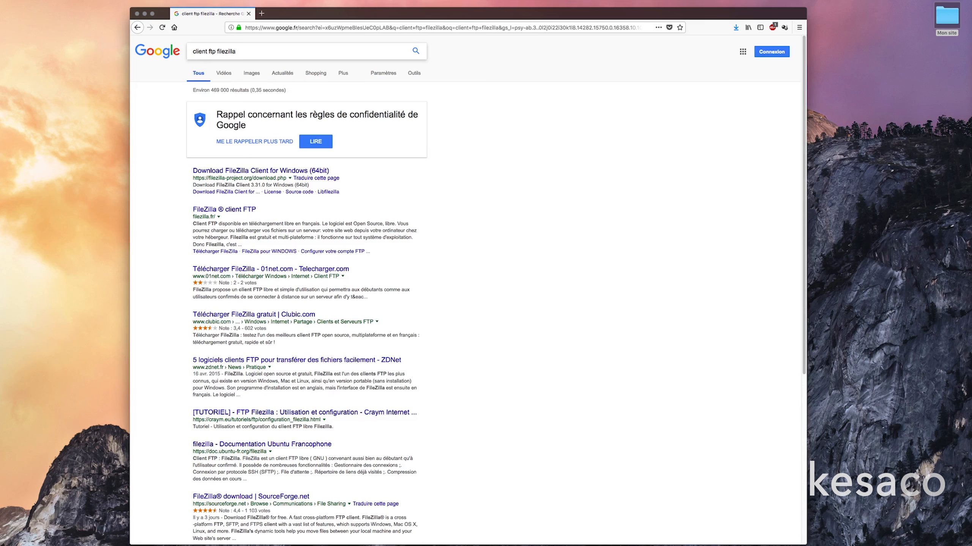
Open the FileZilla site and choose Download for the free FileZilla Client 3.31.0 for Mac.
click(246, 171)
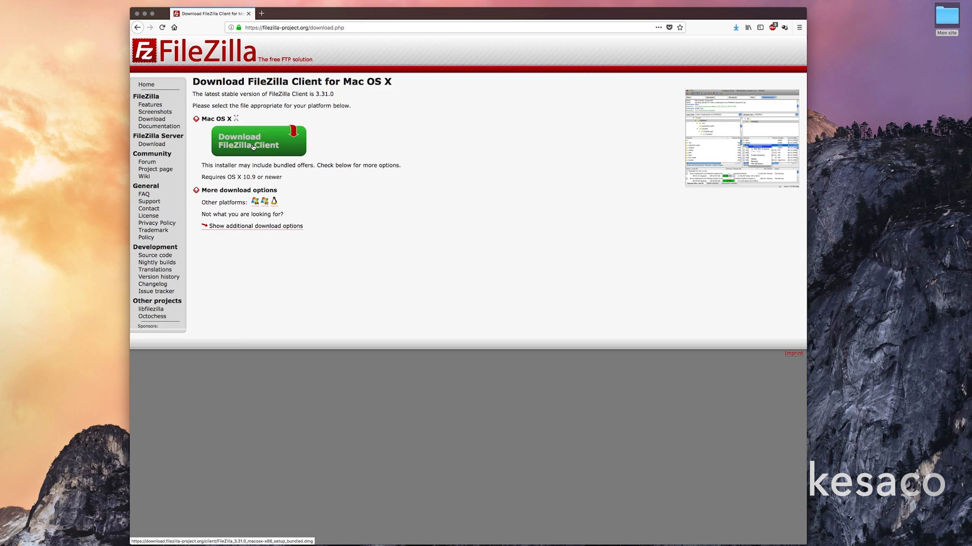
drag(263, 26, 310, 25)
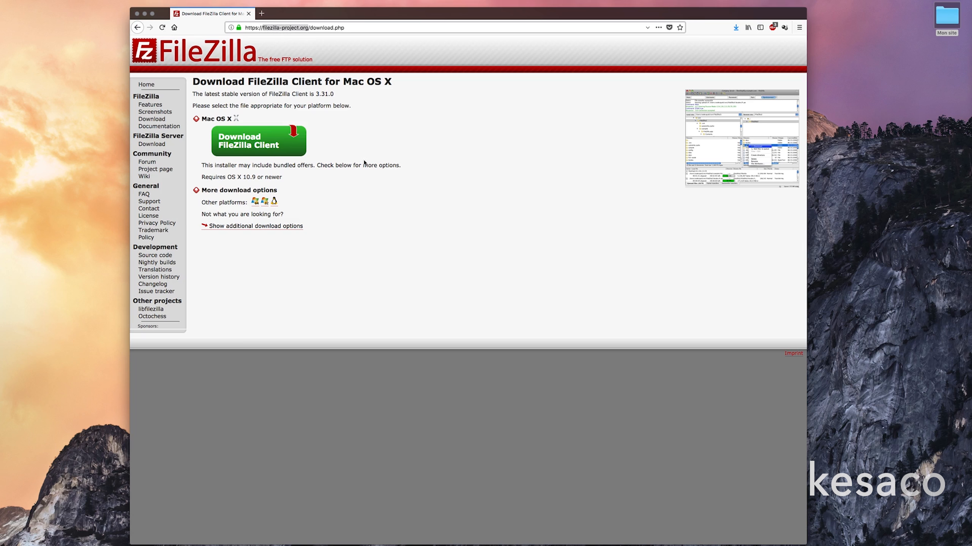
click(358, 249)
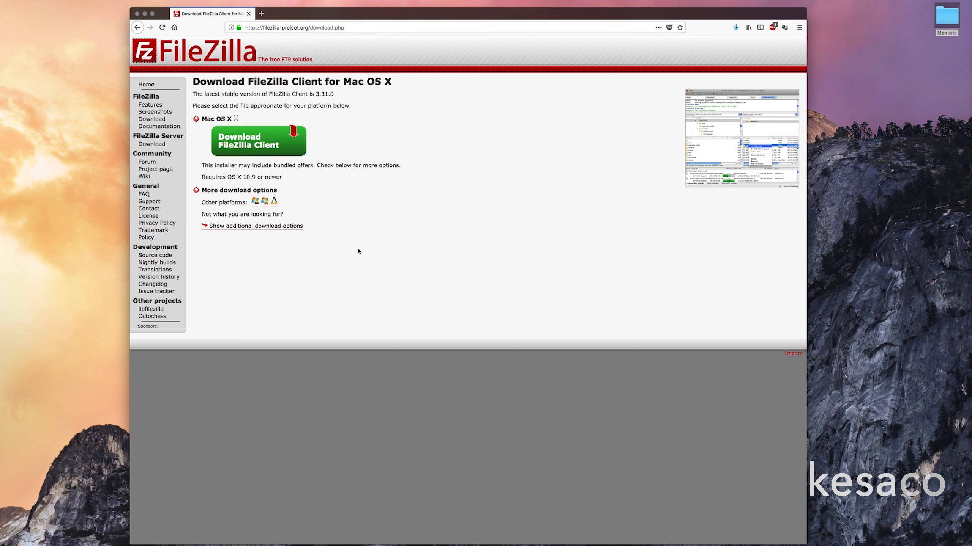
click(251, 148)
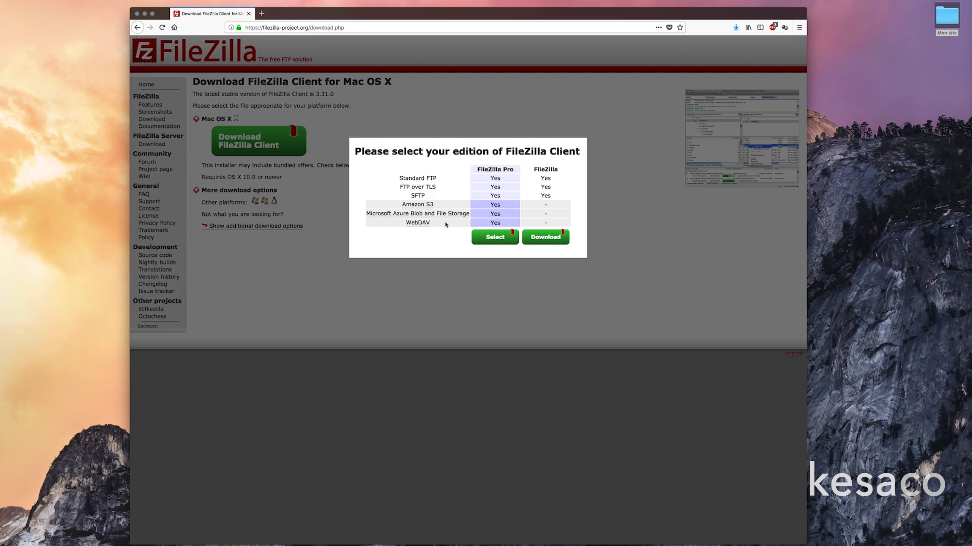
click(540, 170)
click(547, 238)
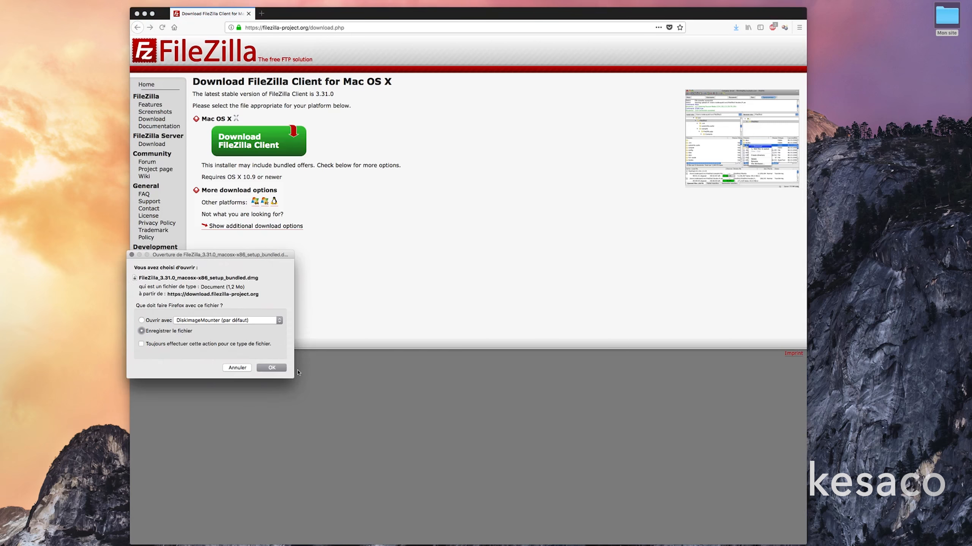
Save the FileZilla 3.31.0 installer and check it in the Dock's Downloads stack.
click(280, 369)
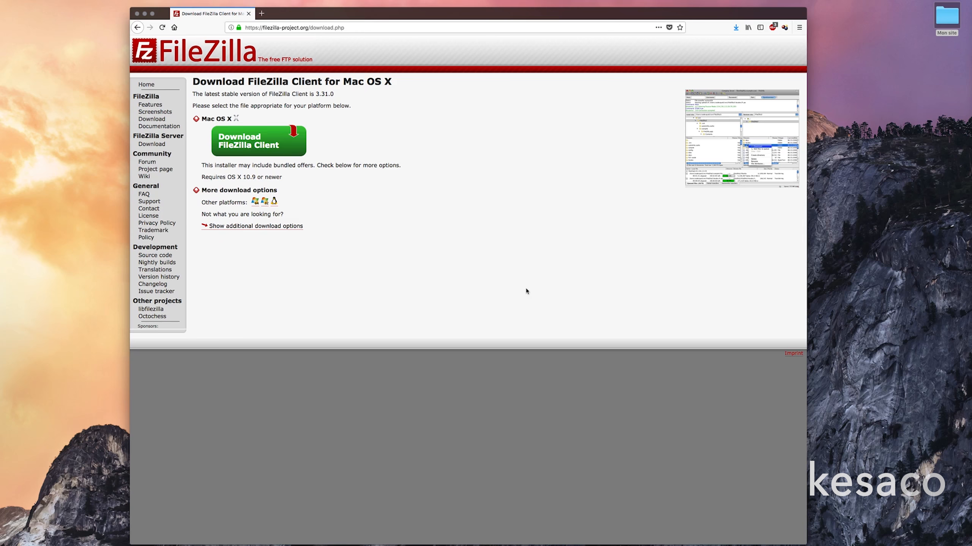
mouse_move(624, 541)
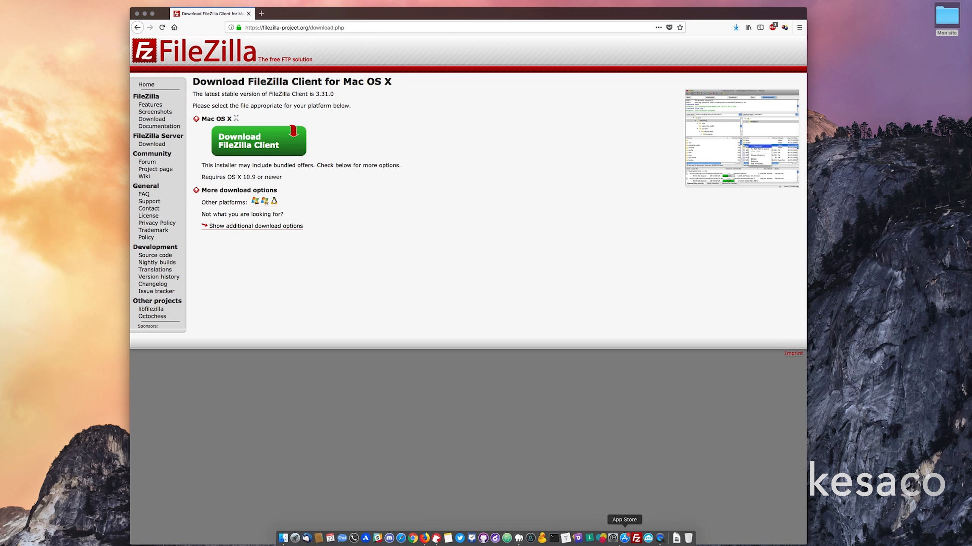
click(681, 543)
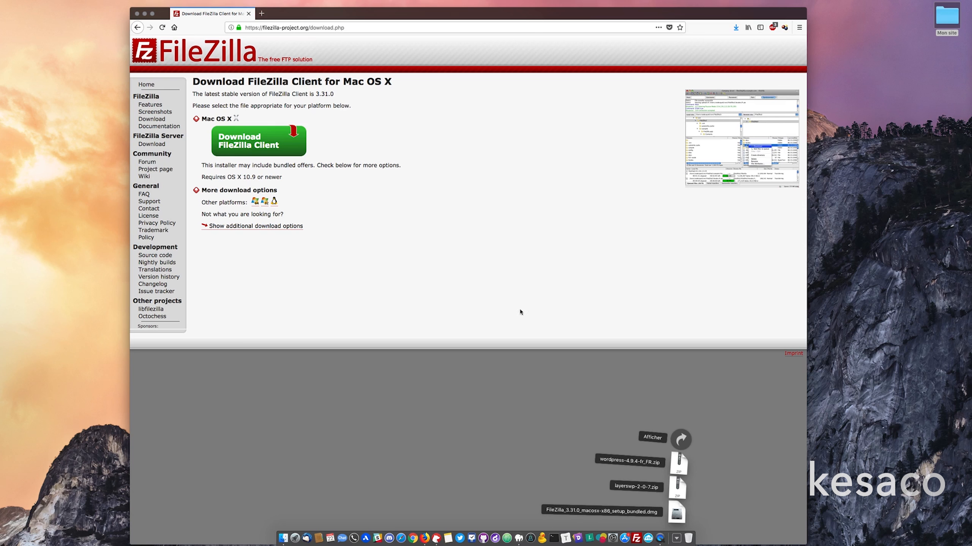
click(513, 291)
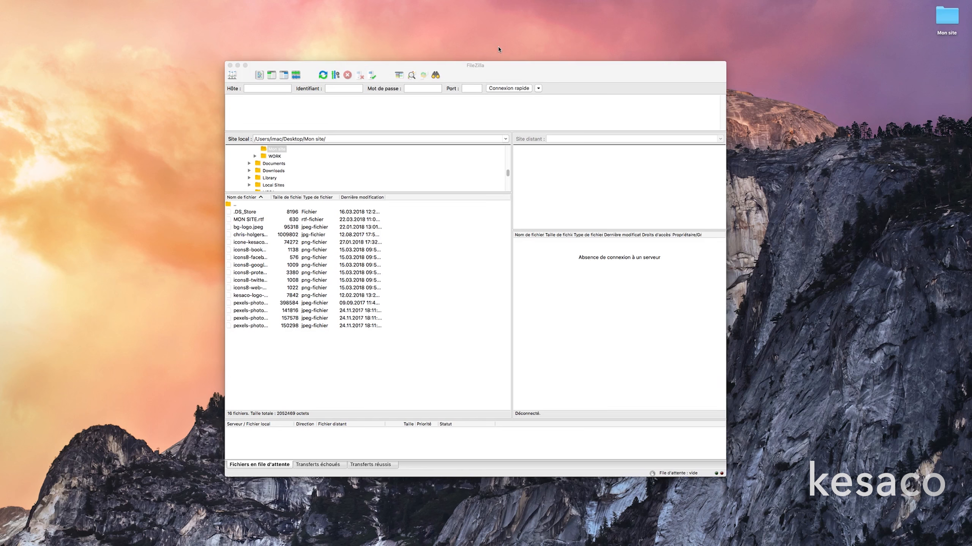
Make FileZilla's remote pane taller and wider, checking the Hôte, Identifiant, Mot de passe and Port fields.
click(495, 64)
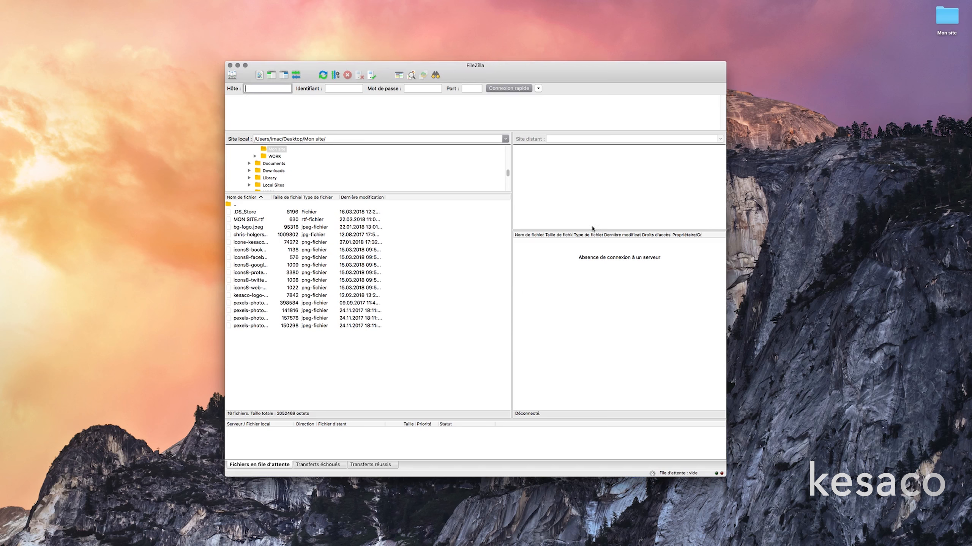
drag(597, 231, 592, 192)
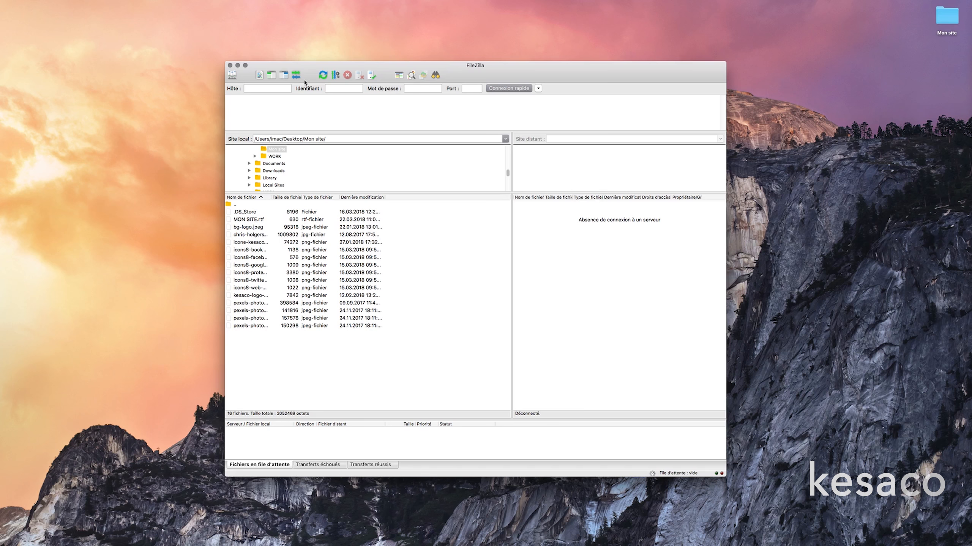
click(267, 89)
click(327, 88)
click(423, 89)
click(472, 89)
drag(512, 147, 456, 154)
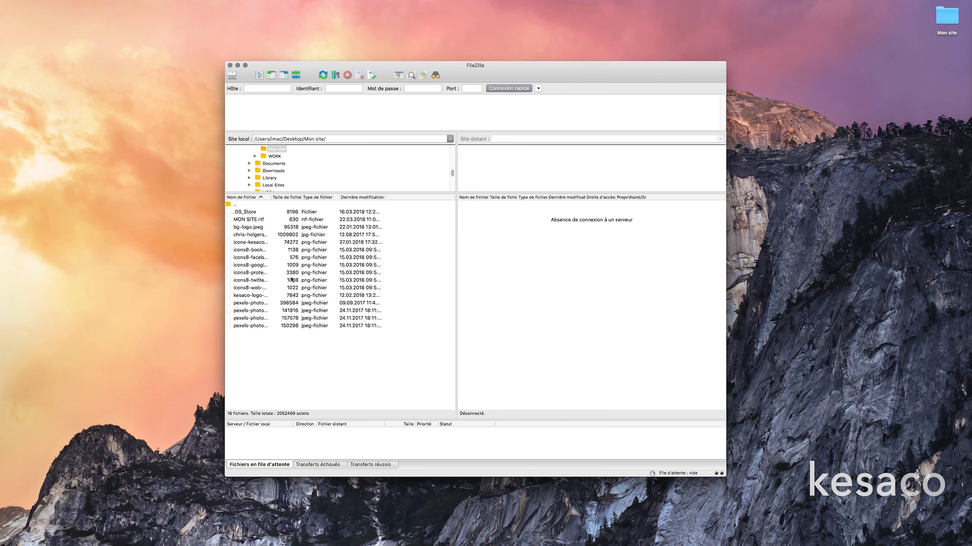
Adjust the local/remote splitter and browse the failed, successful and queued transfer lists.
drag(456, 257, 467, 256)
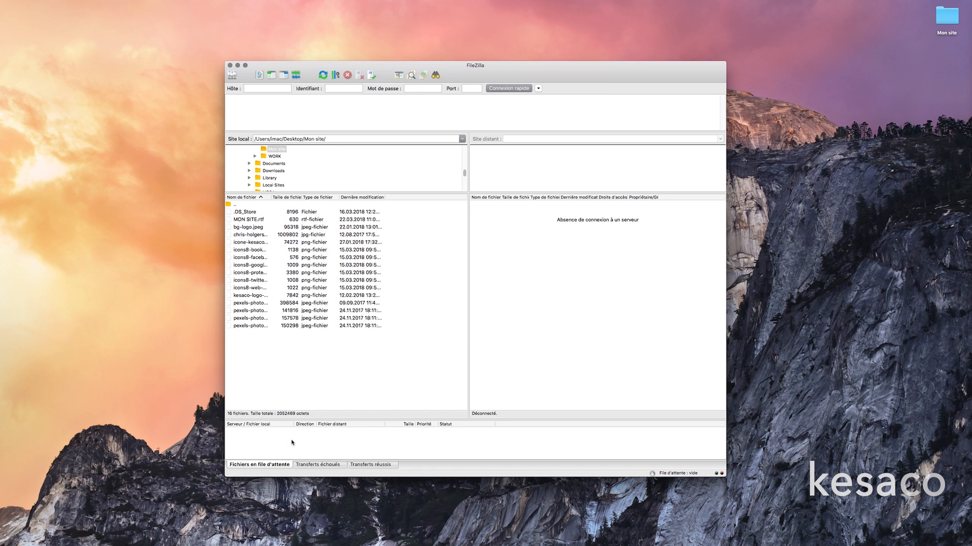
click(321, 465)
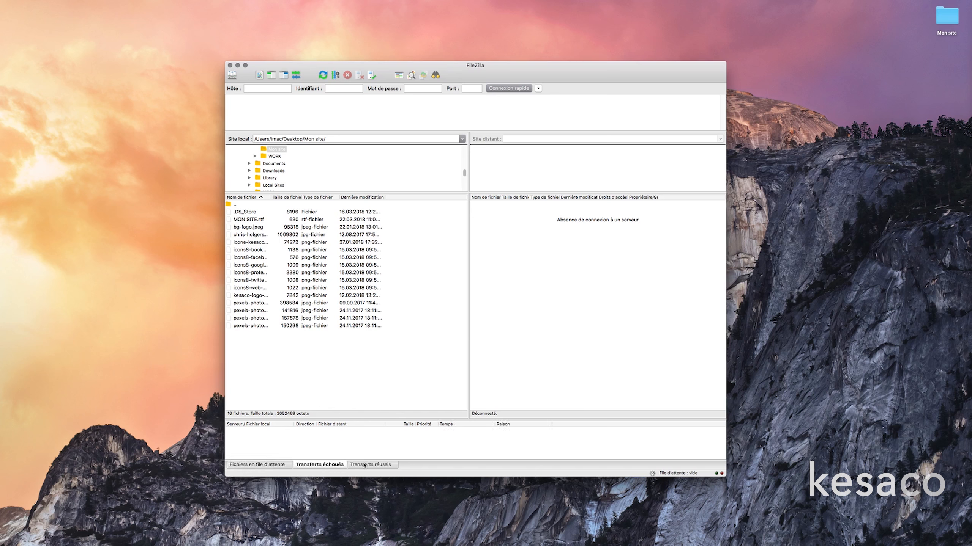
click(362, 465)
click(310, 465)
click(279, 465)
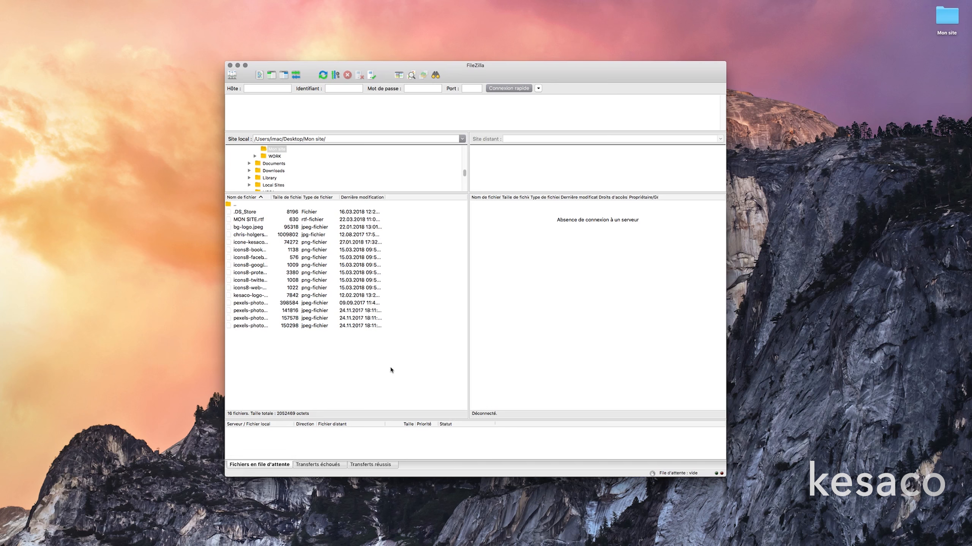
click(938, 19)
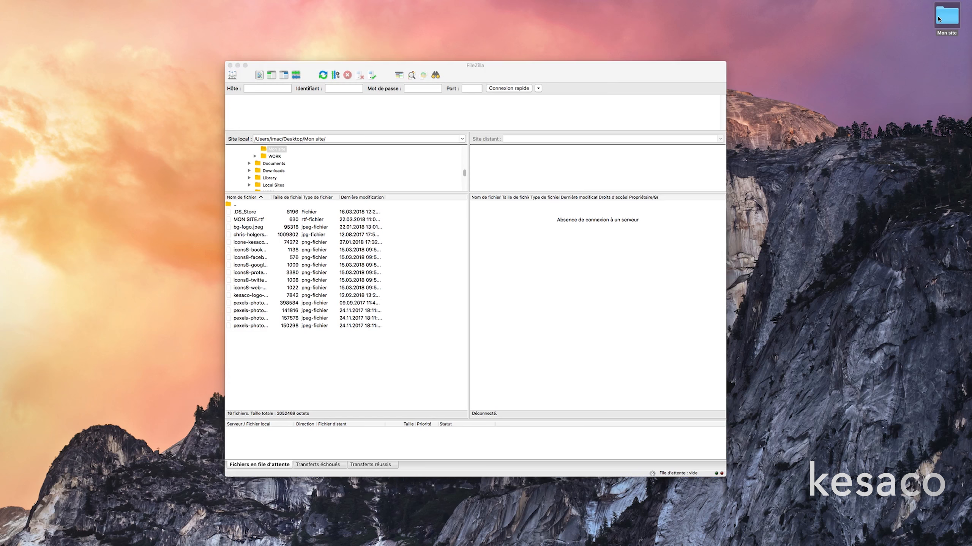
Open the MON SITE notes from the Mon site folder in TextEdit and select host 192.168.1.37.
double_click(938, 19)
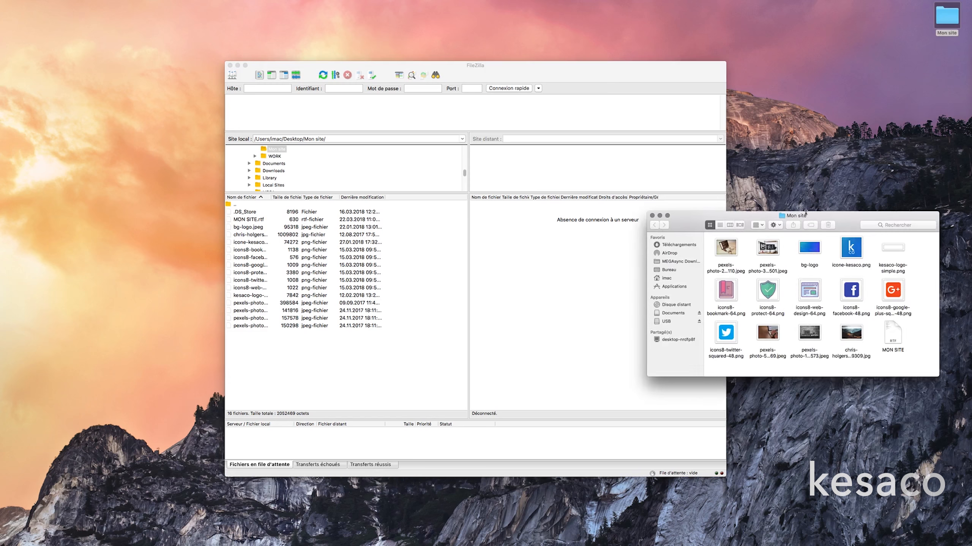
drag(804, 217, 778, 328)
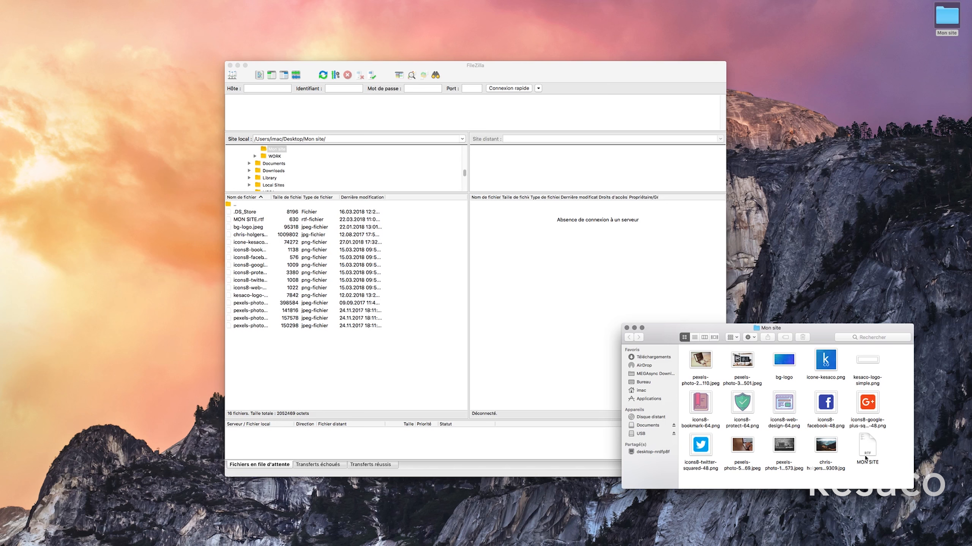
click(872, 447)
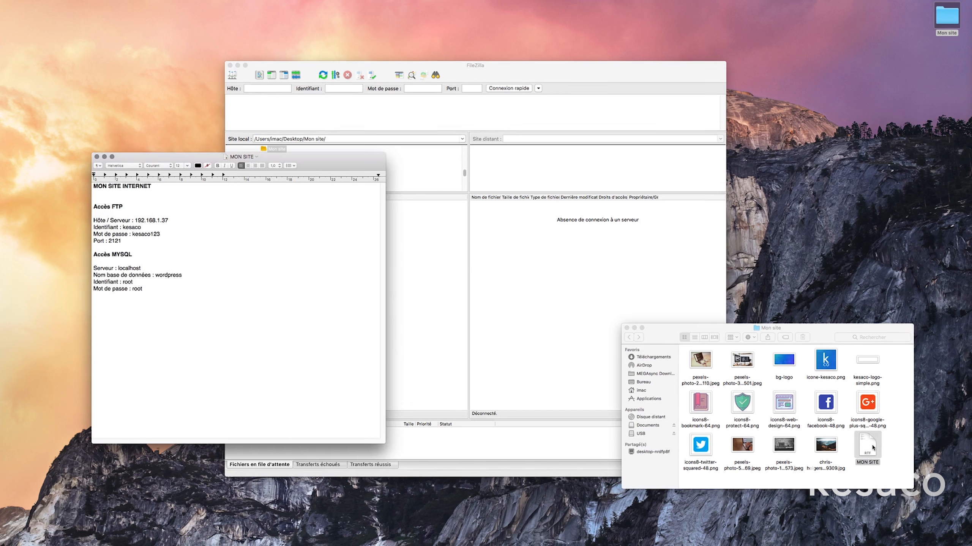
click(626, 328)
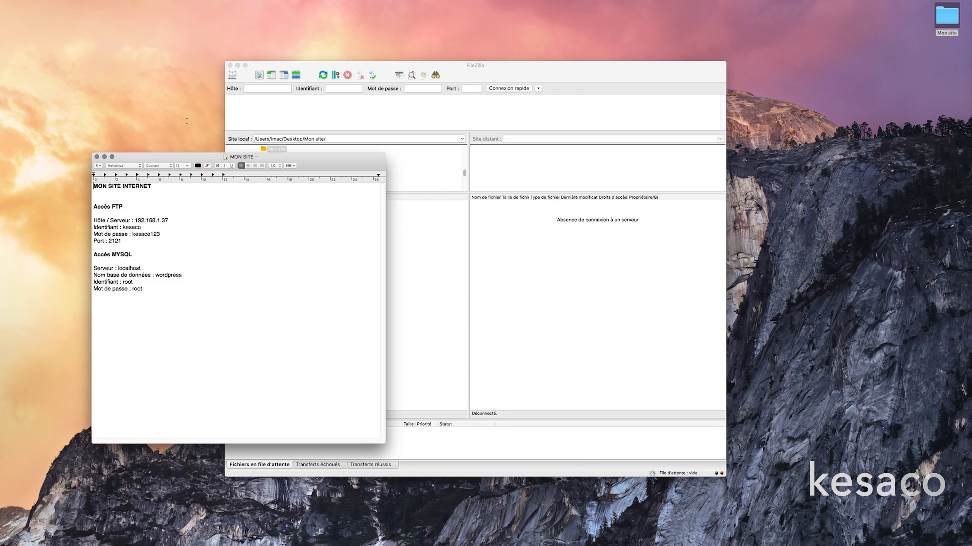
drag(185, 159, 152, 161)
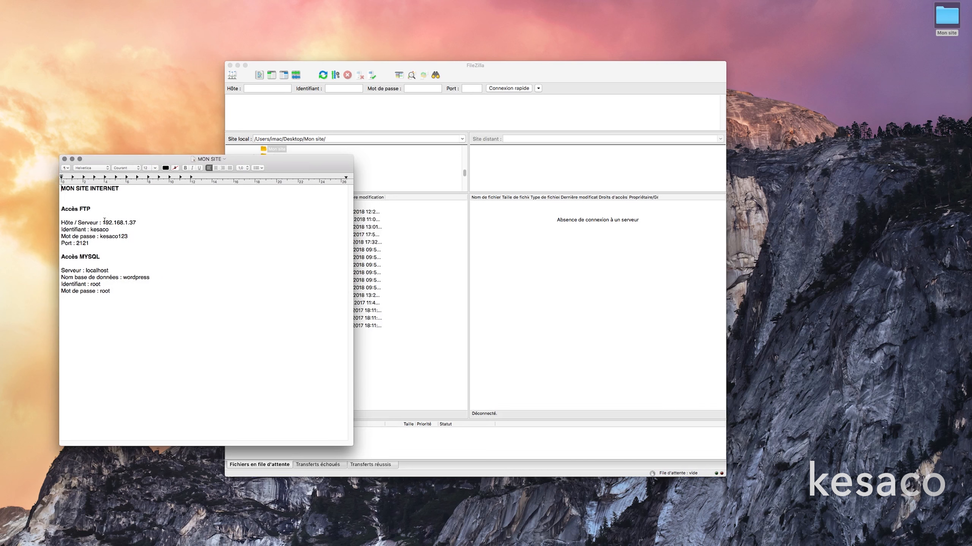
drag(104, 221, 147, 222)
key(super+c)
Paste host 192.168.1.37 and the FTP username from the notes into FileZilla's Hôte and Identifiant fields.
click(261, 88)
key(super+v)
key(super+Tab)
double_click(100, 230)
key(super+c)
click(342, 91)
key(super+v)
Paste the FTP password and port 2121 into FileZilla and connect to the server.
click(114, 240)
double_click(114, 237)
click(414, 90)
key(super+v)
click(117, 251)
click(84, 242)
double_click(83, 242)
key(super+c)
click(474, 89)
key(super+v)
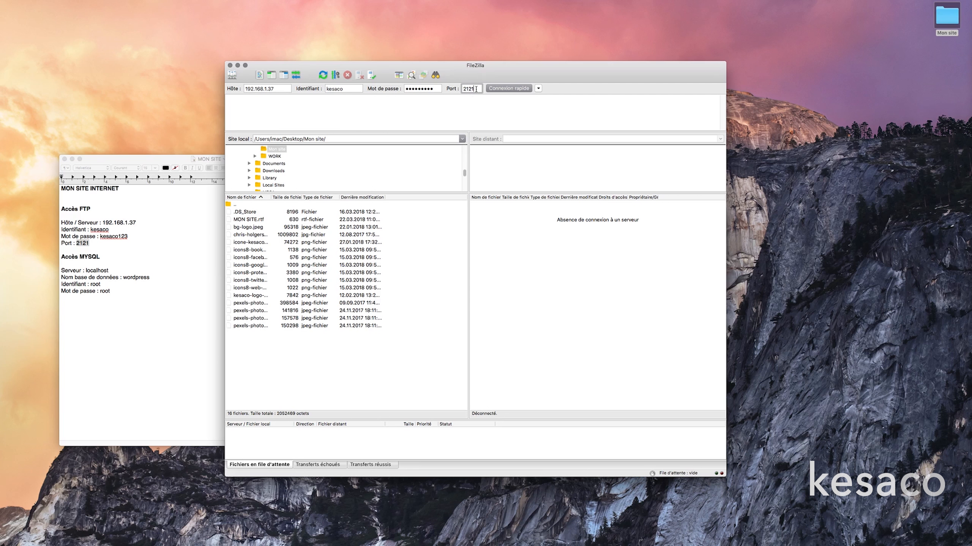
click(496, 89)
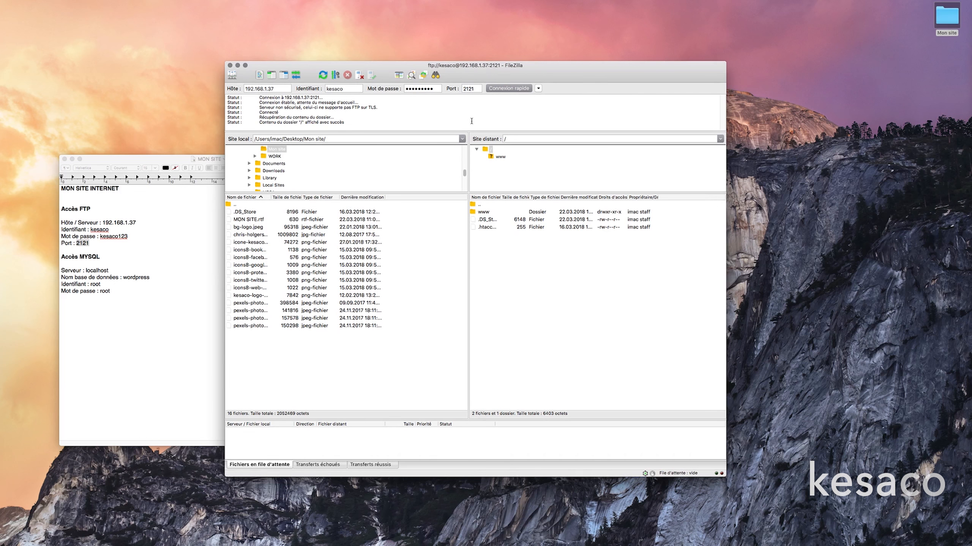
double_click(270, 112)
drag(259, 118, 345, 122)
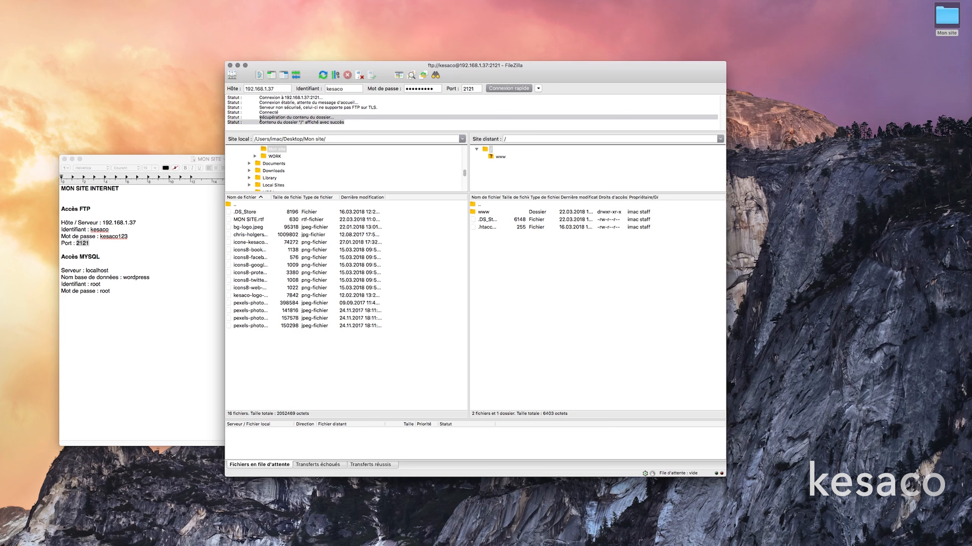
drag(260, 113, 353, 121)
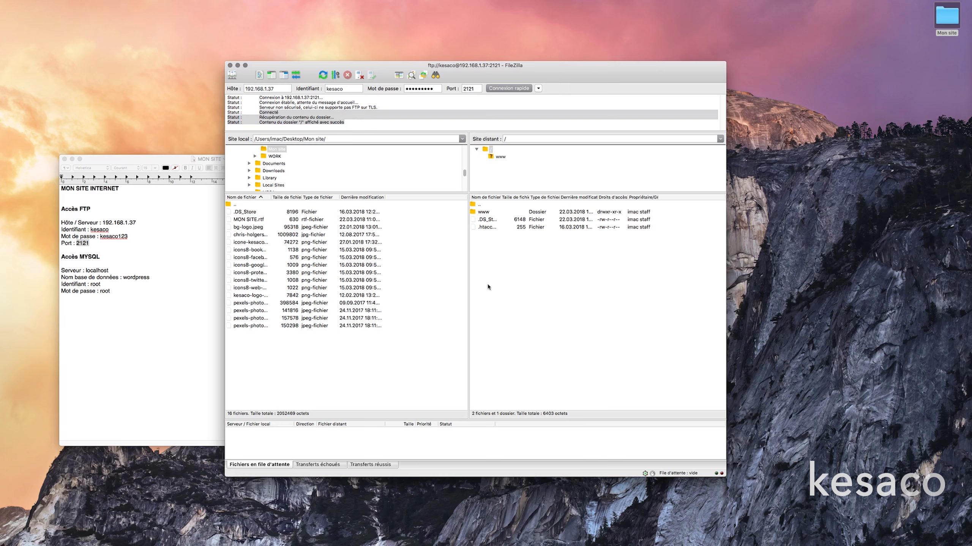
click(497, 107)
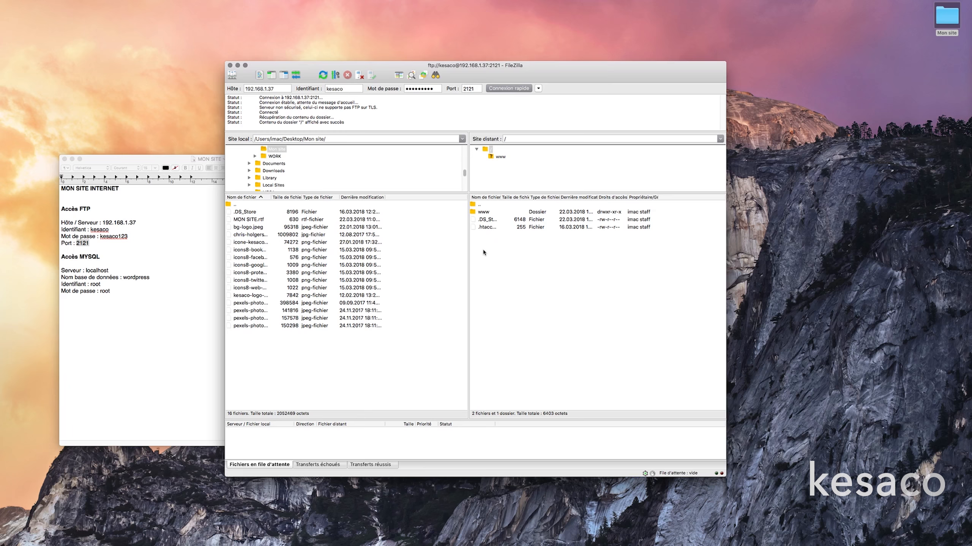
click(483, 212)
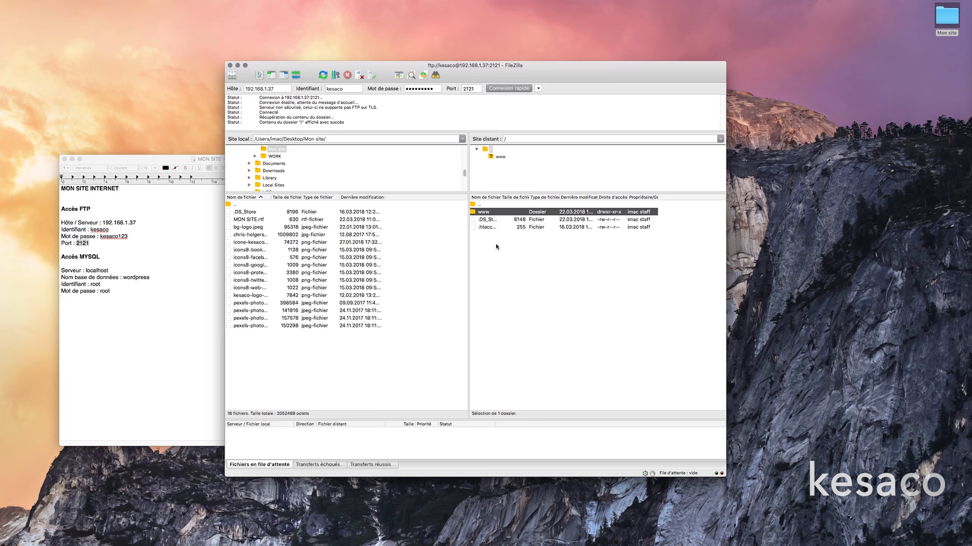
click(504, 282)
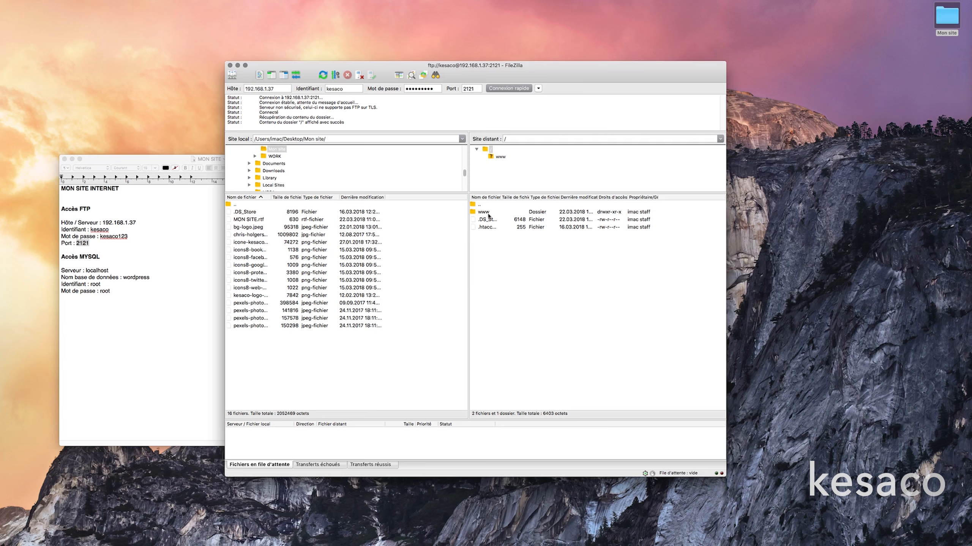
click(489, 216)
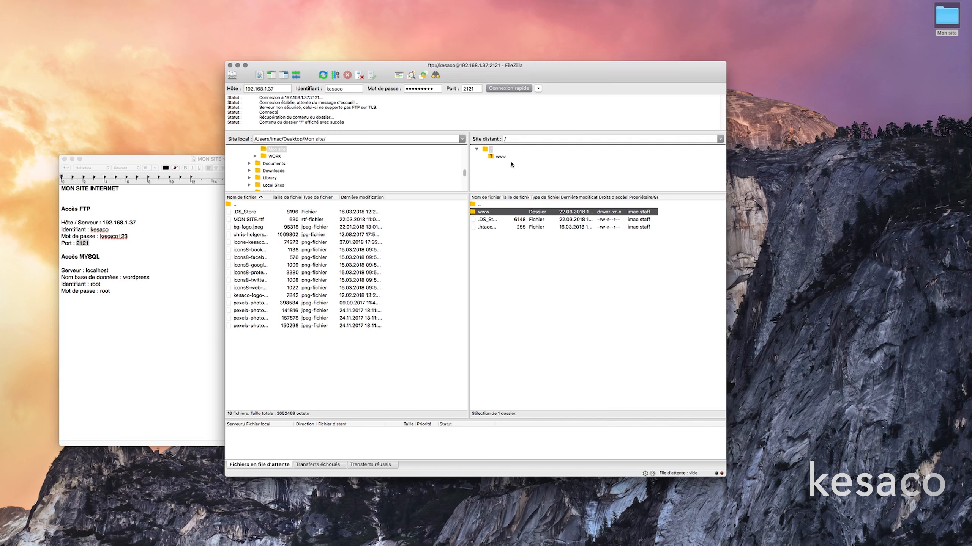
click(519, 139)
text(htdocs/)
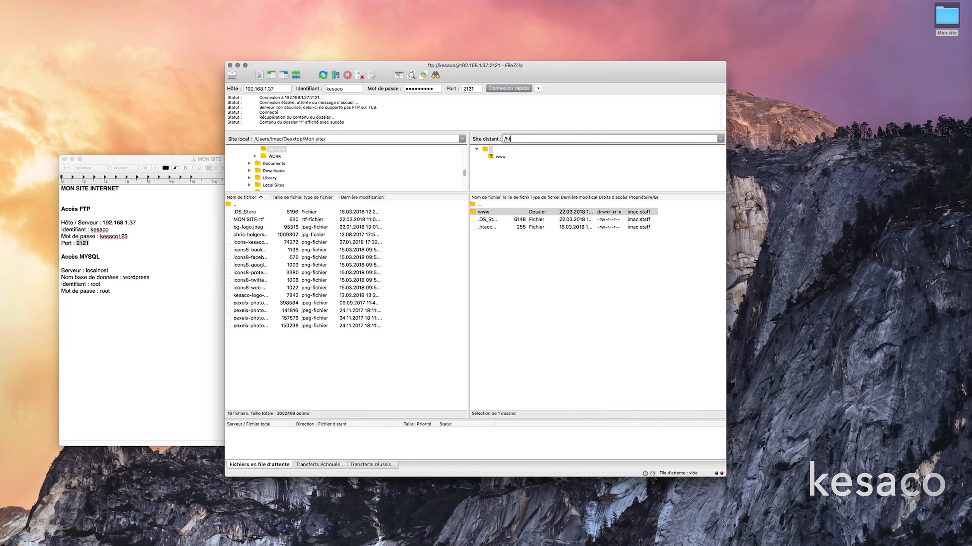
double_click(511, 136)
drag(524, 139, 506, 139)
click(545, 248)
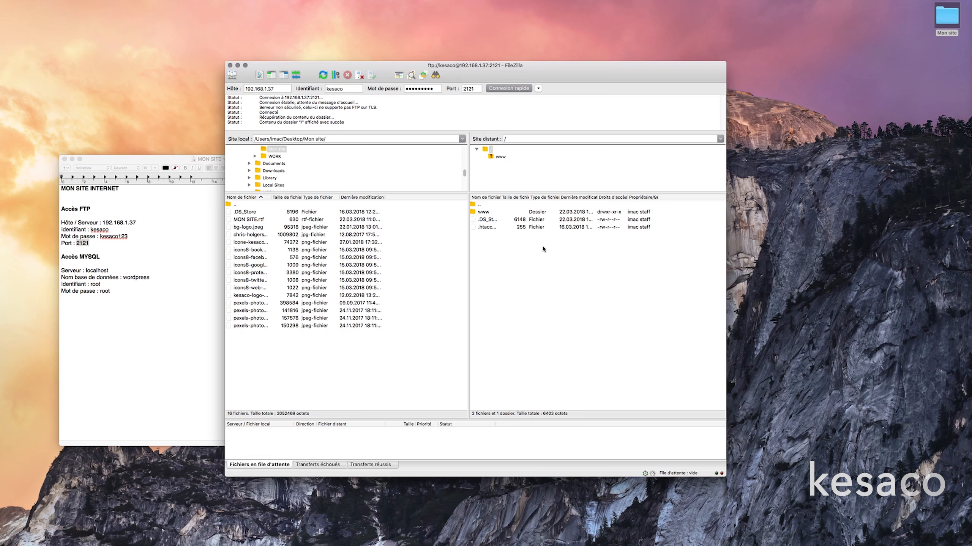
Select www, .DS_Store and .htaccess on the server and start deleting them, then cancel.
click(488, 216)
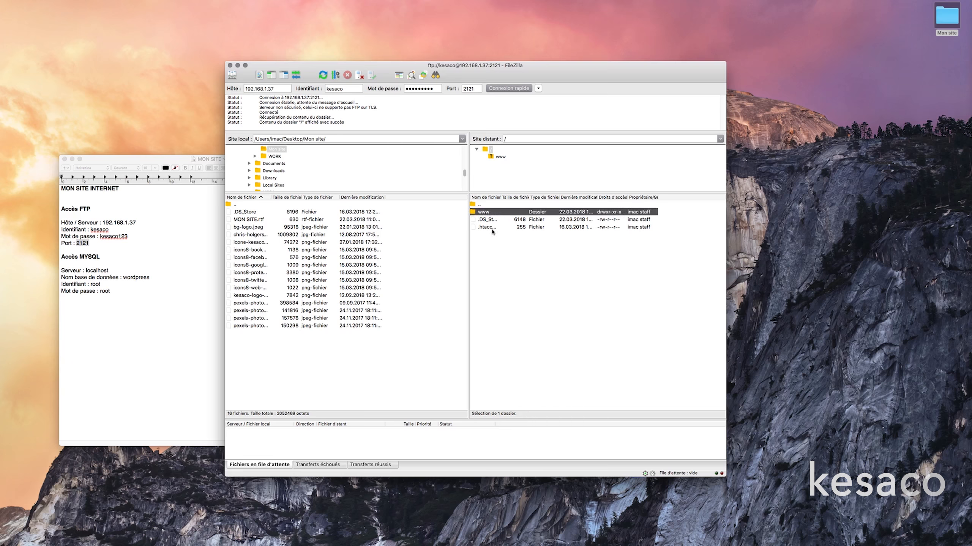
shift+click(491, 228)
right_click(491, 229)
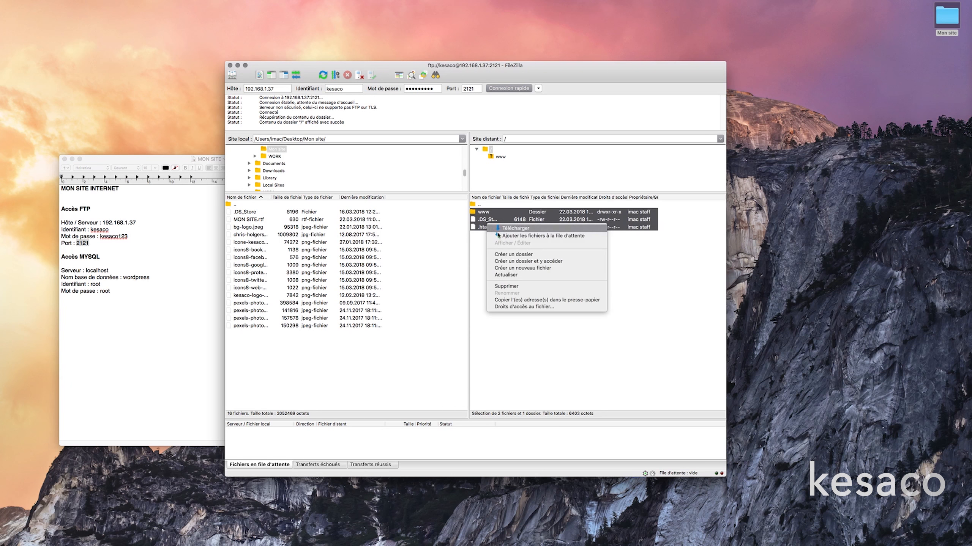
click(515, 286)
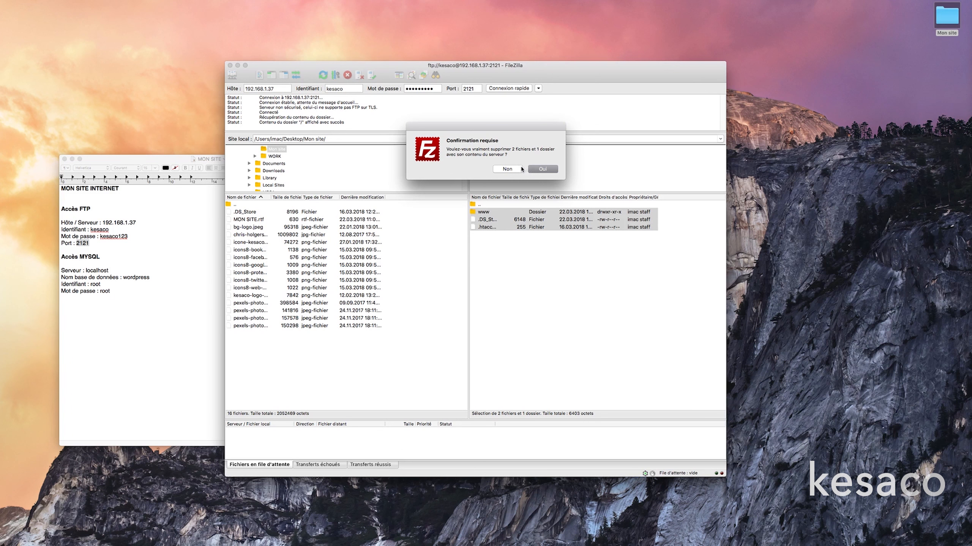
click(520, 169)
Look inside the server's www folder and return to the root directory.
click(506, 270)
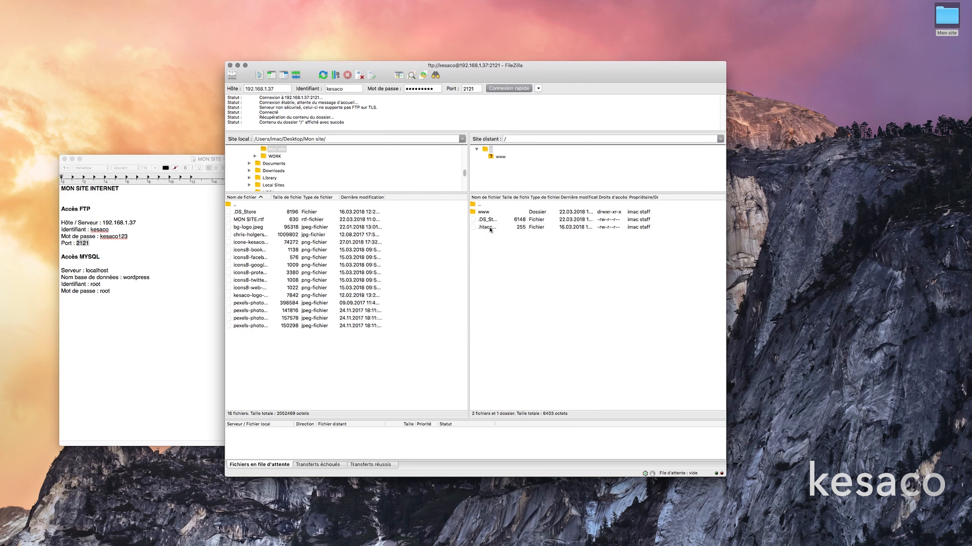
double_click(484, 212)
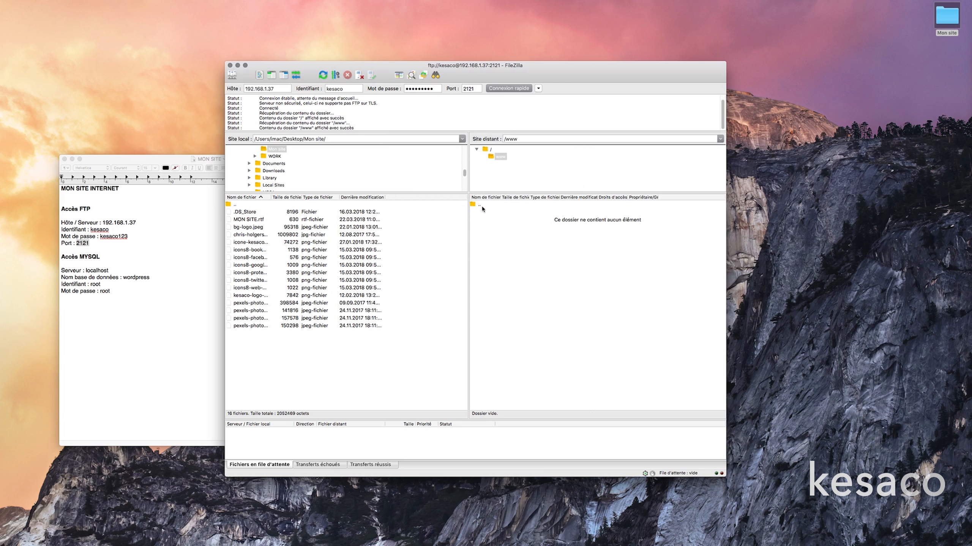
double_click(483, 207)
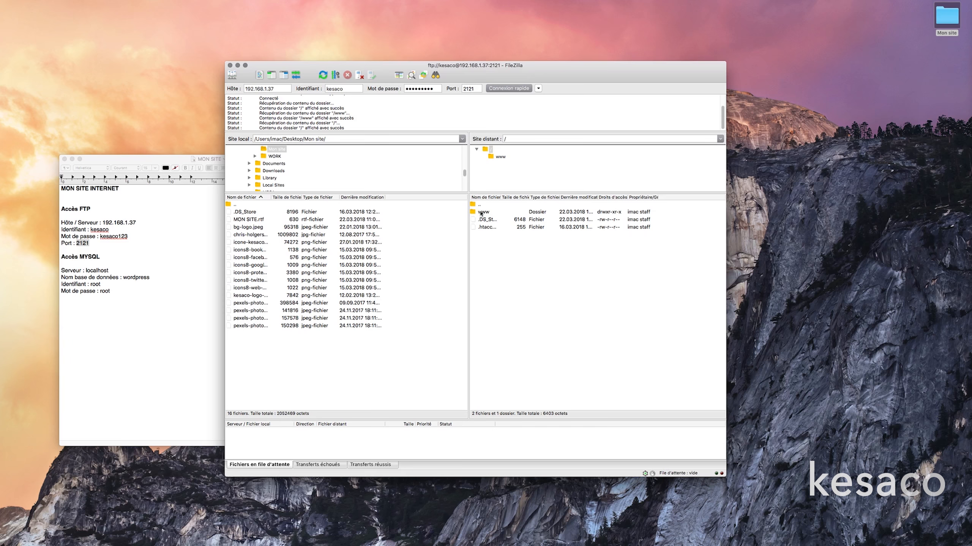
double_click(481, 213)
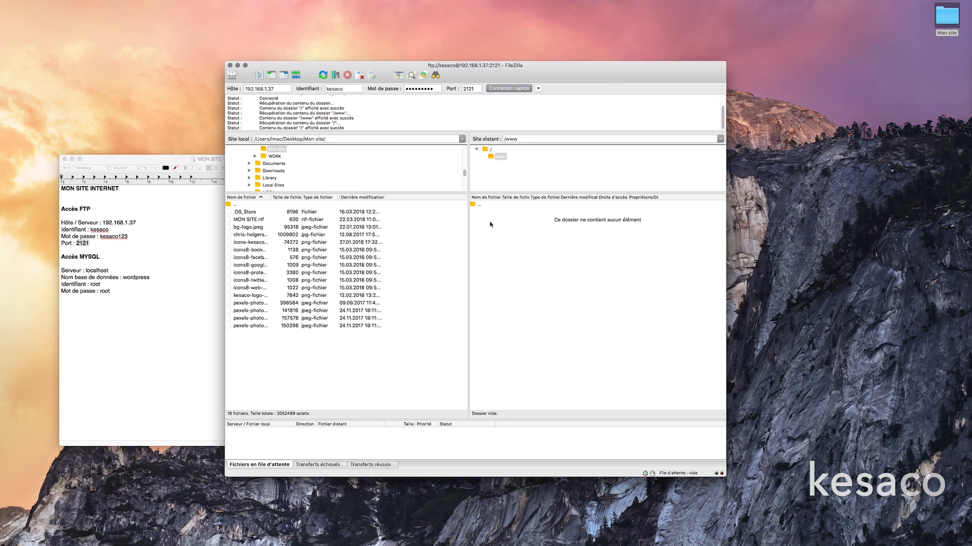
double_click(479, 204)
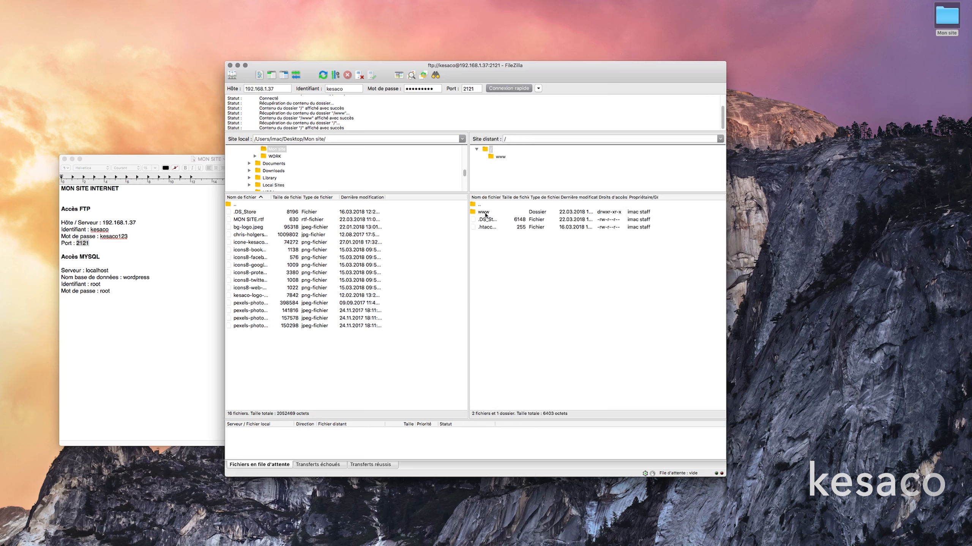
Delete www, .DS_Store and .htaccess from the server root, confirming with Oui.
click(485, 215)
shift+click(491, 228)
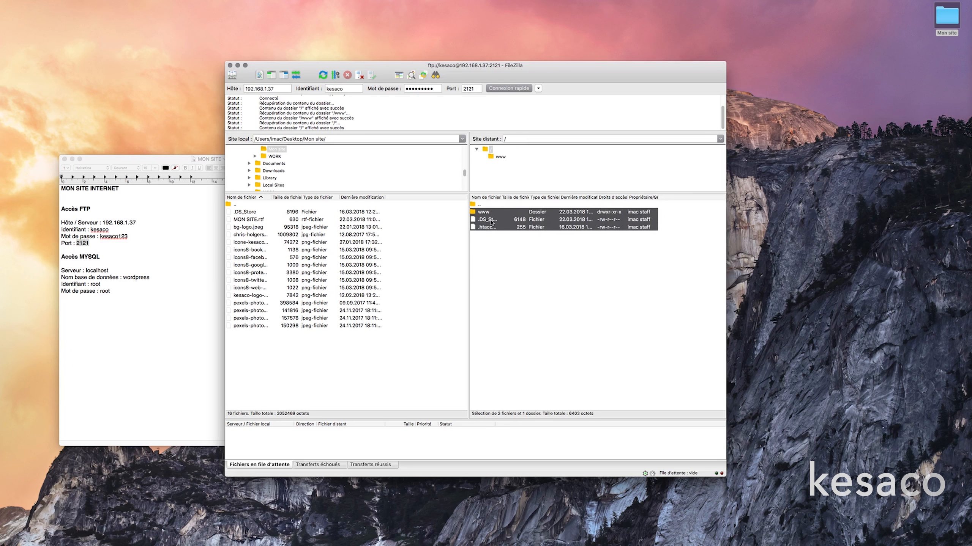
right_click(492, 222)
click(529, 279)
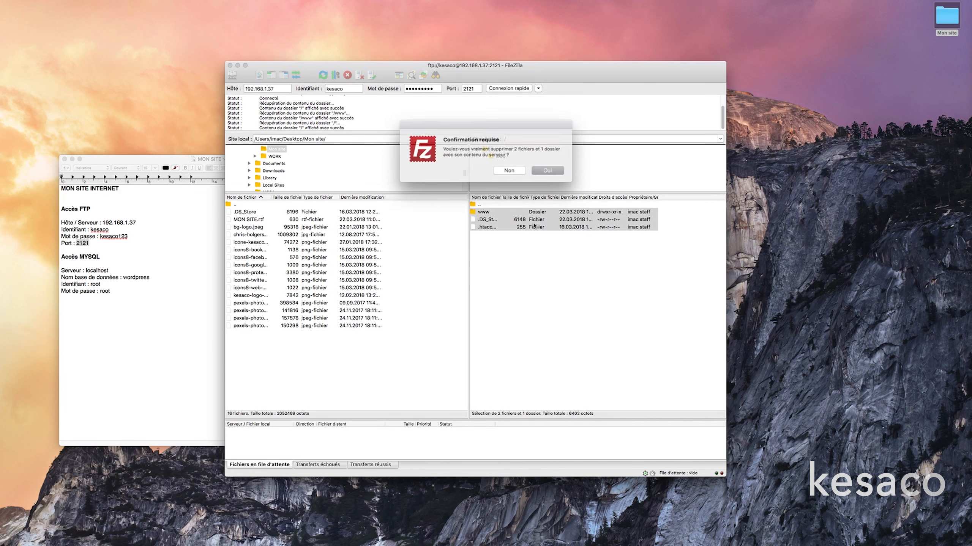
click(539, 170)
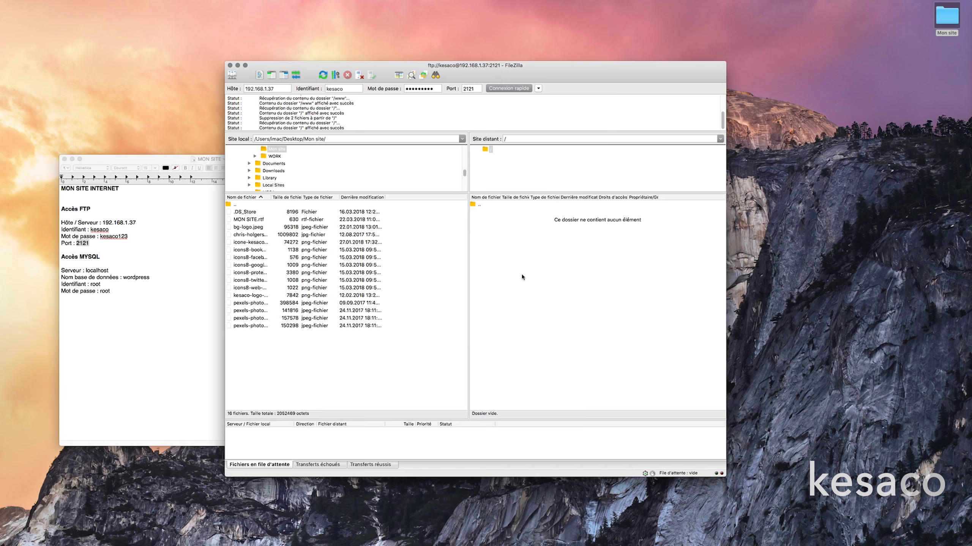
click(523, 277)
drag(471, 71, 470, 66)
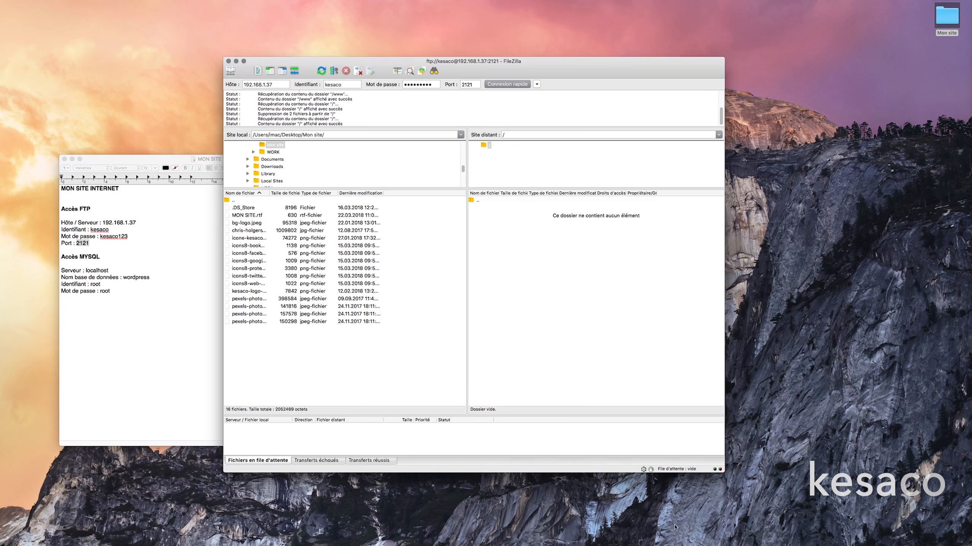
Drag layerswp-2-0-7.zip and wordpress-4.9.4-fr_FR.zip from Downloads onto the desktop.
click(676, 539)
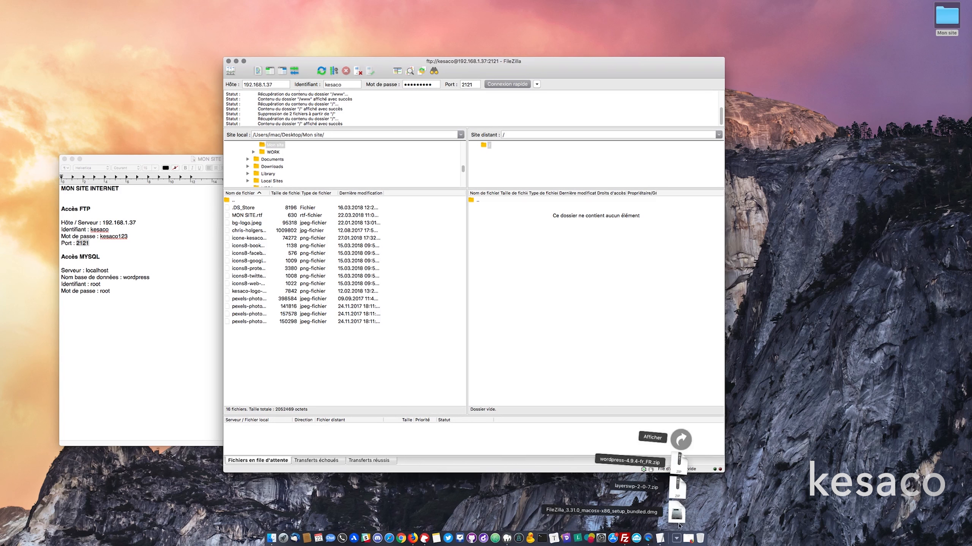
drag(682, 495, 937, 97)
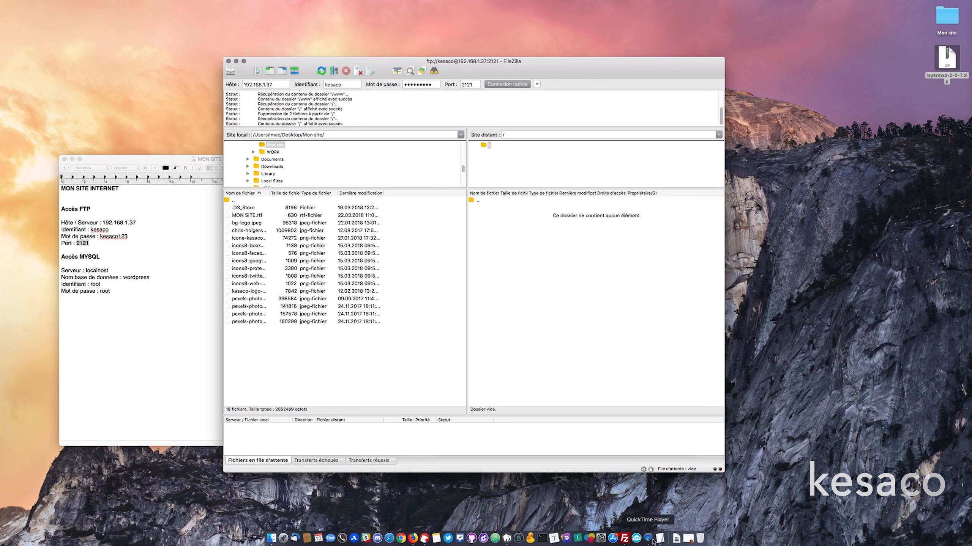
click(676, 539)
drag(674, 498, 939, 123)
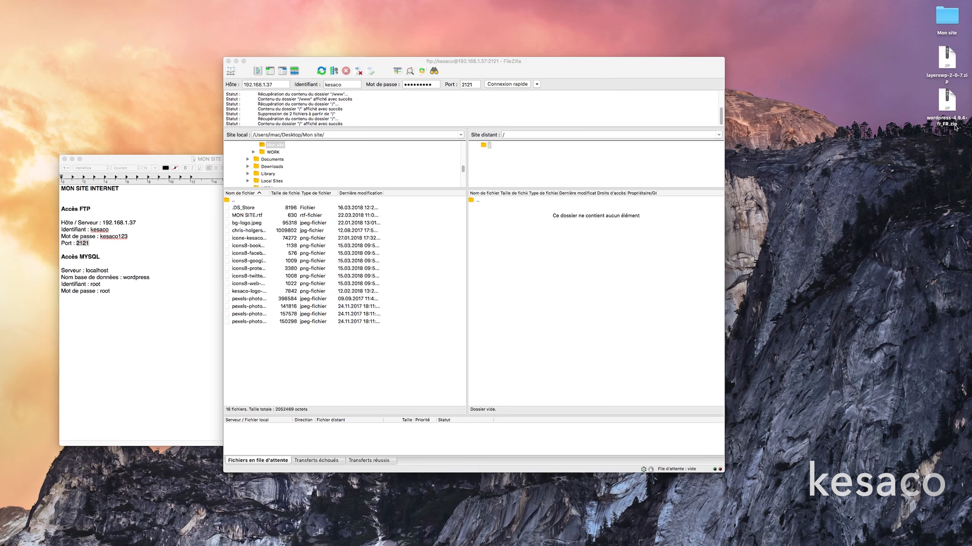
click(947, 94)
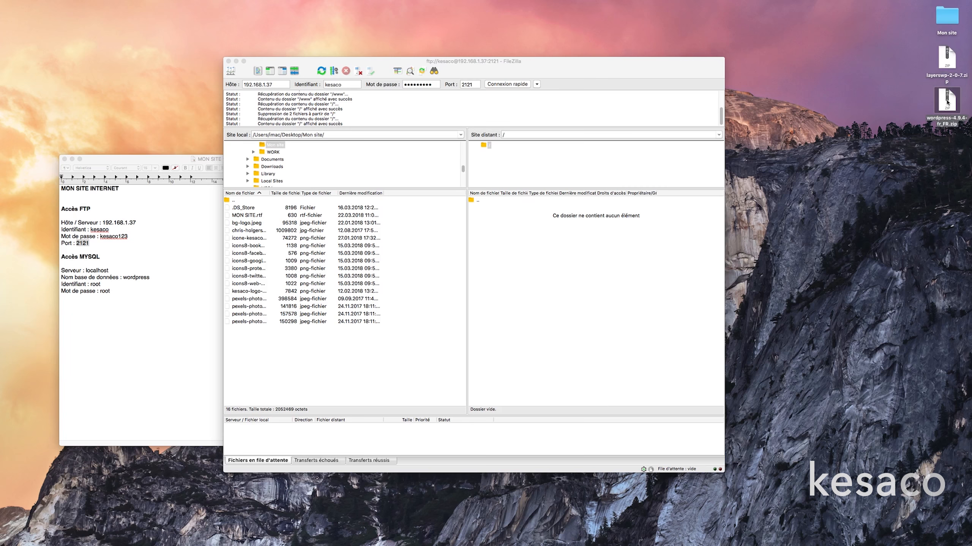
Extract wordpress-4.9.4-fr_FR.zip and move the resulting wordpress folder into Mon site.
double_click(947, 103)
click(957, 110)
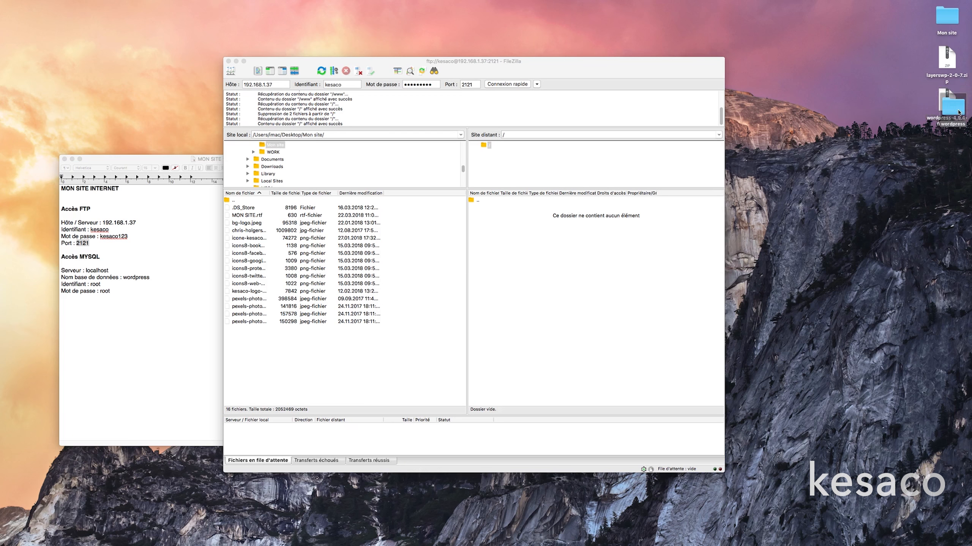
drag(958, 111, 946, 15)
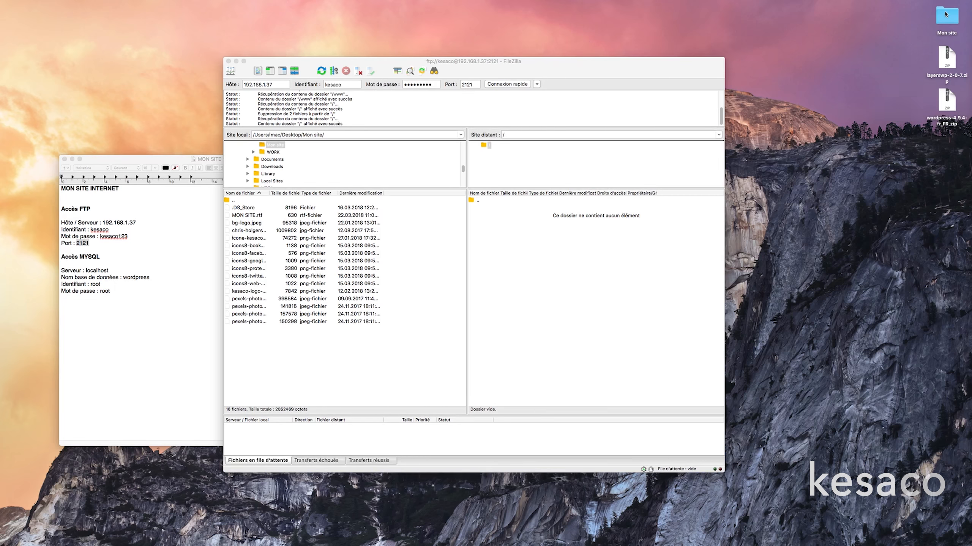
click(322, 363)
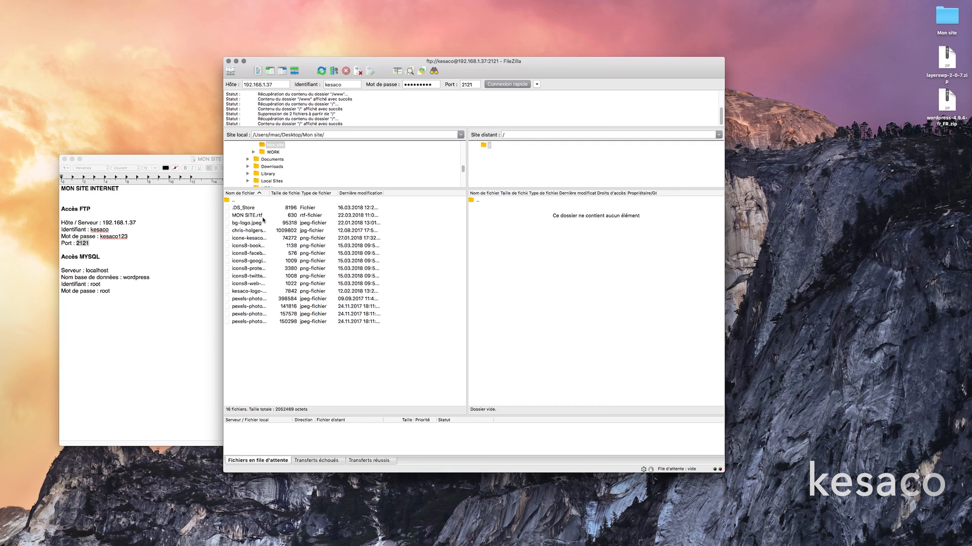
Refresh FileZilla's local Mon site listing with Actualiser and open the new wordpress folder.
click(948, 14)
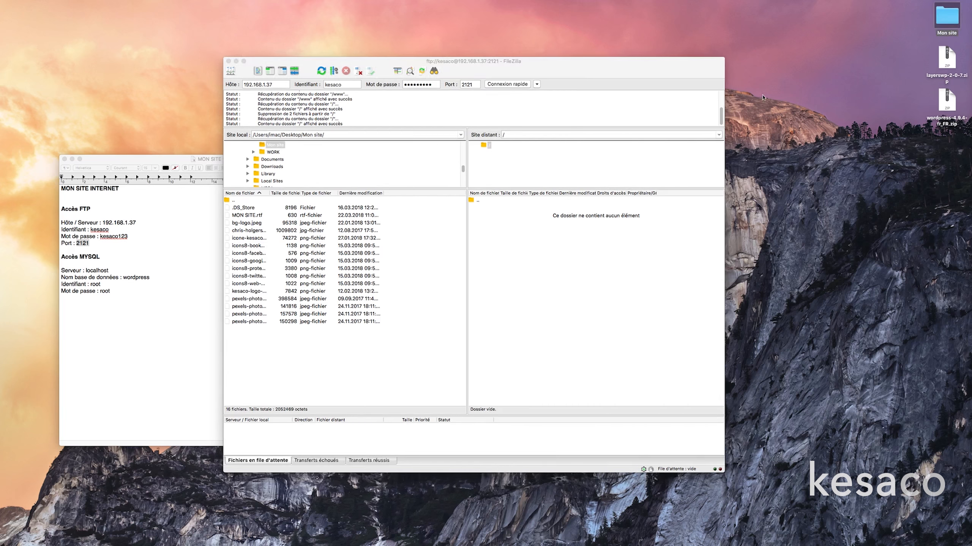
click(301, 372)
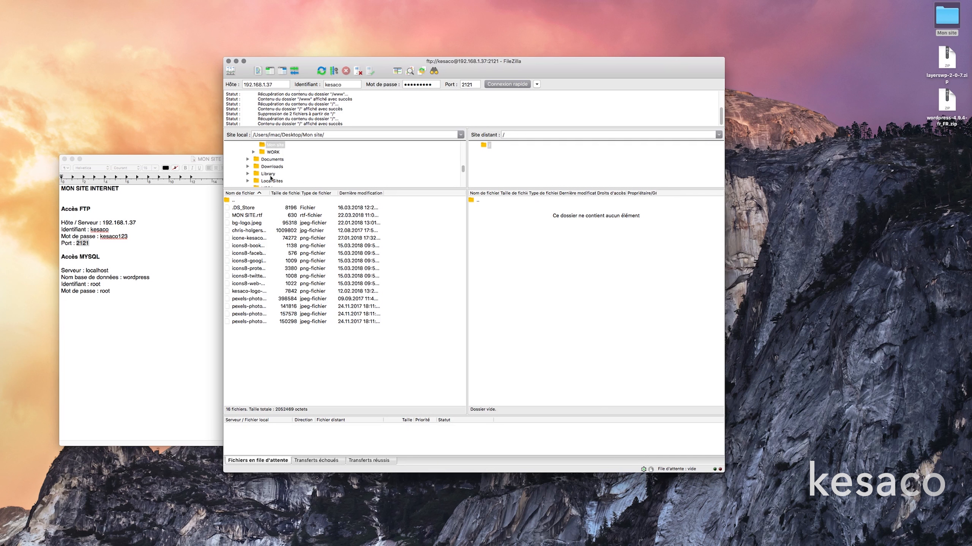
click(279, 145)
click(359, 366)
right_click(282, 361)
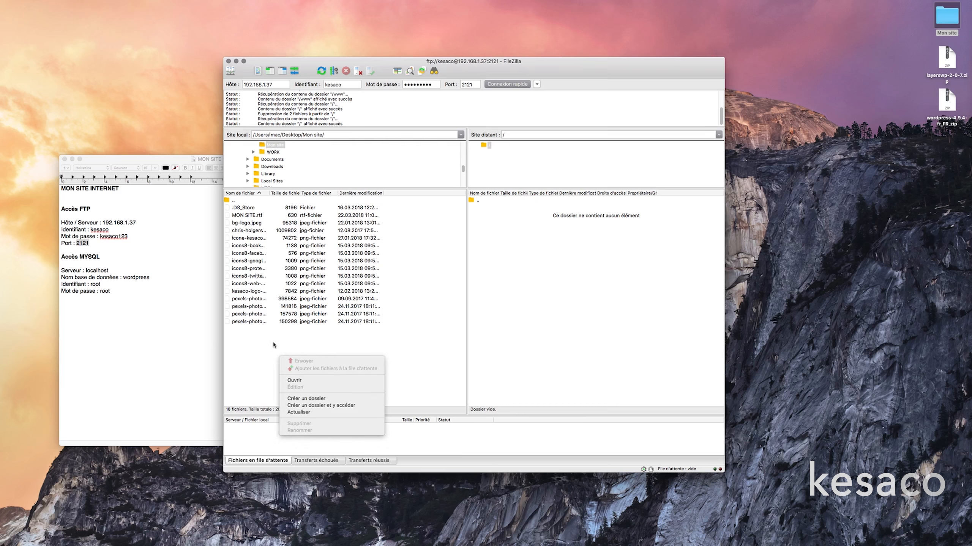
click(312, 413)
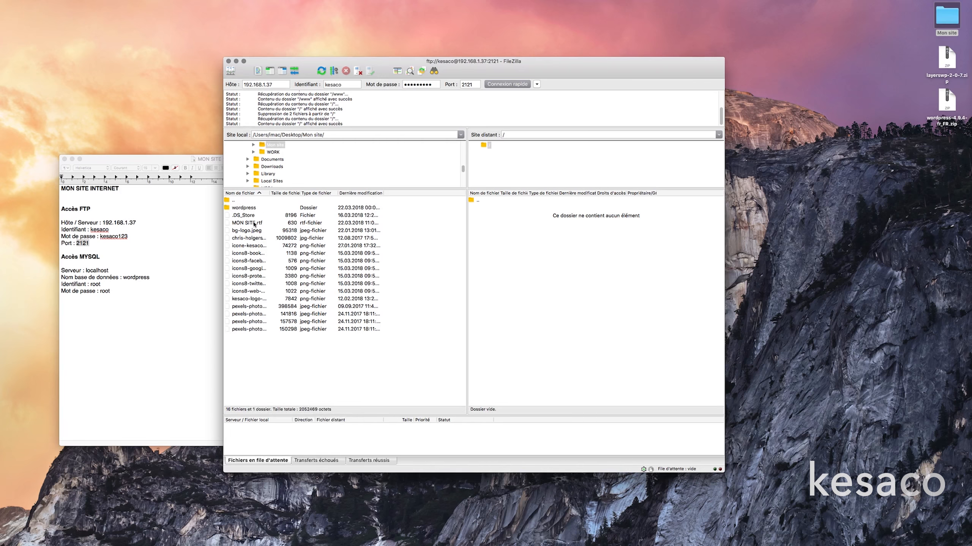
double_click(244, 208)
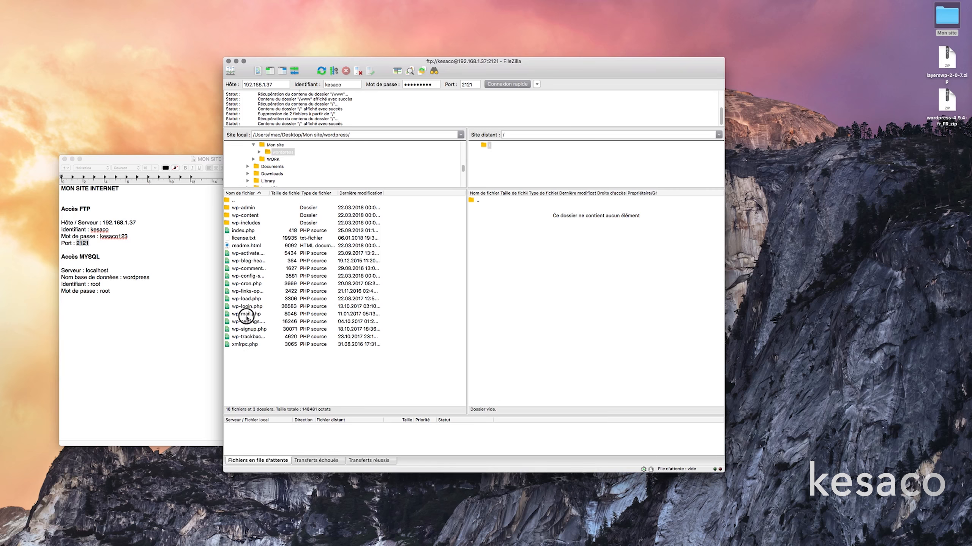
Select every local WordPress item from wp-admin to xmlrpc.php and drag it into the server root.
click(250, 209)
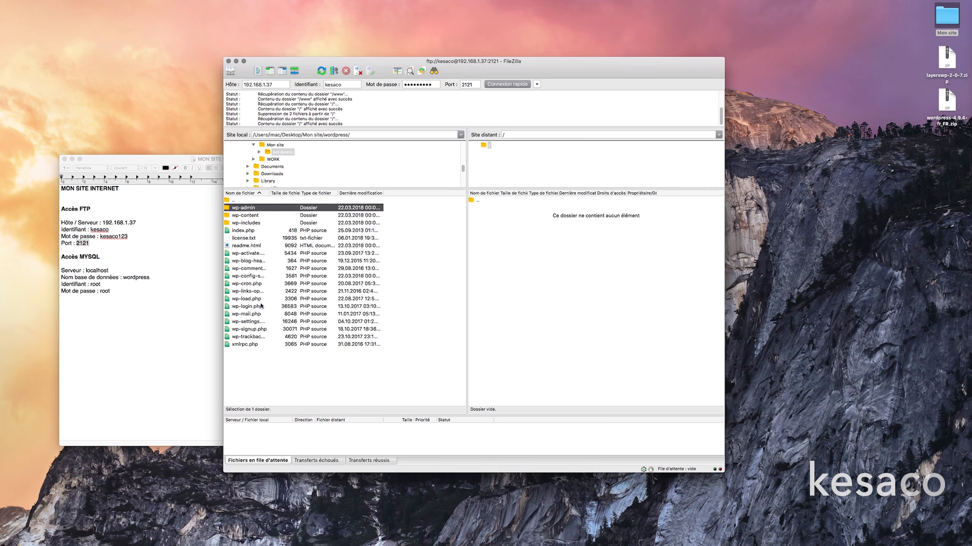
shift+click(261, 346)
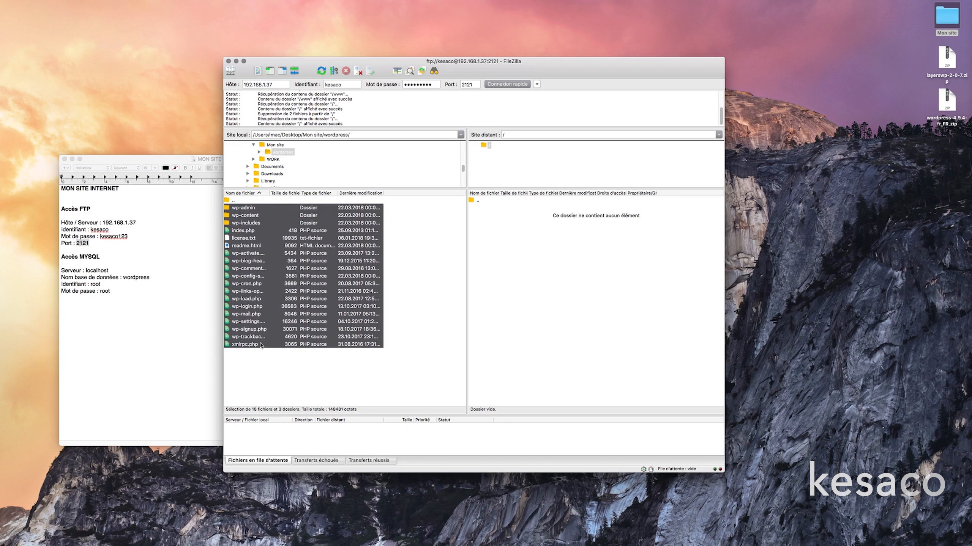
drag(247, 214, 518, 235)
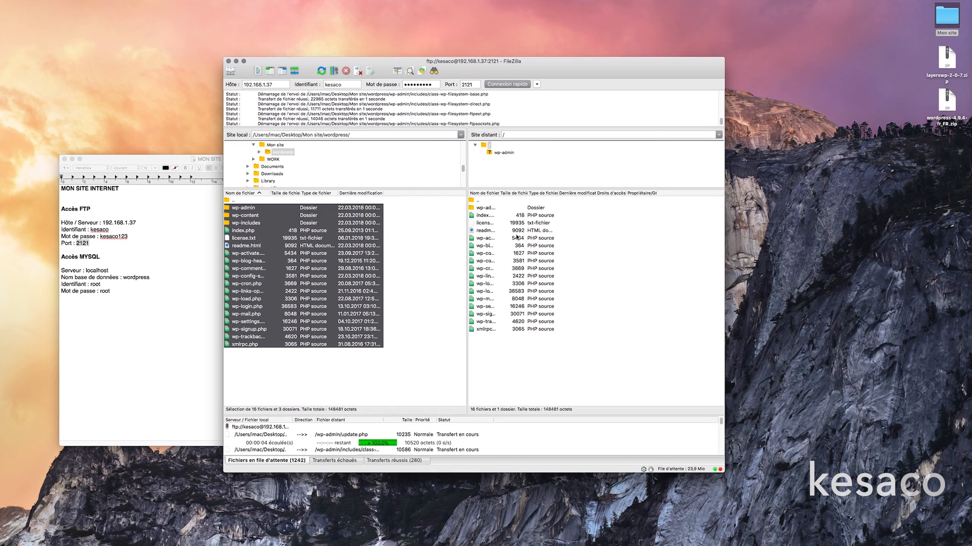
click(351, 383)
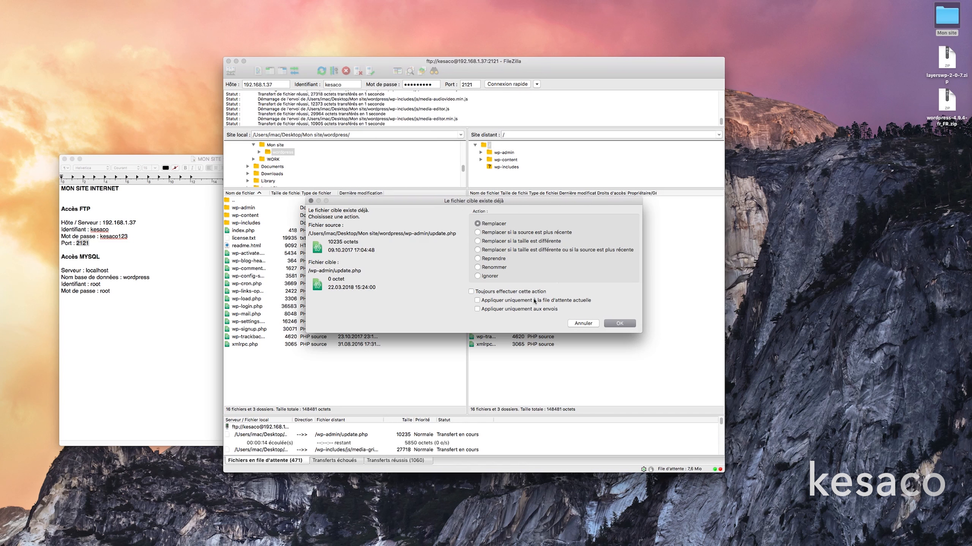
Choose Remplacer with 'Toujours effectuer cette action' for existing server files and let the upload continue.
click(470, 291)
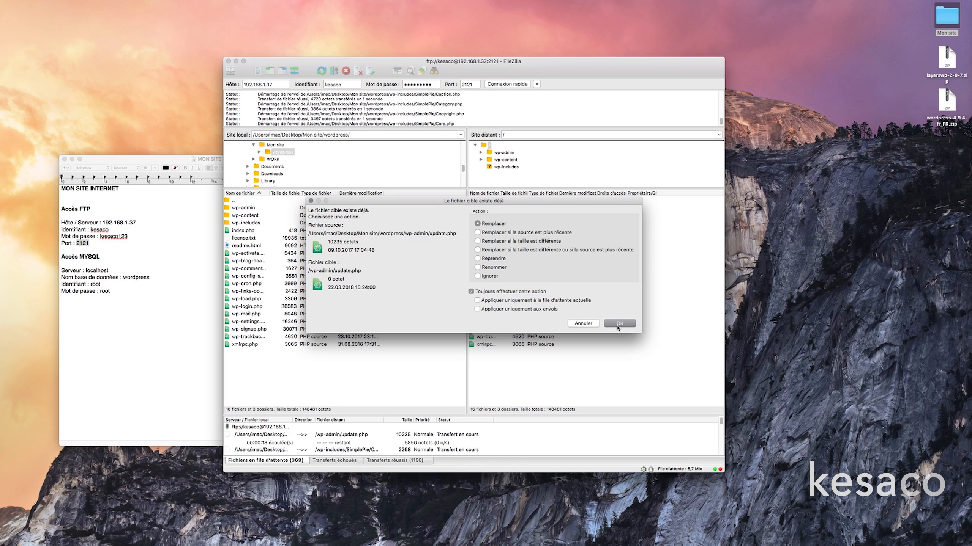
click(618, 324)
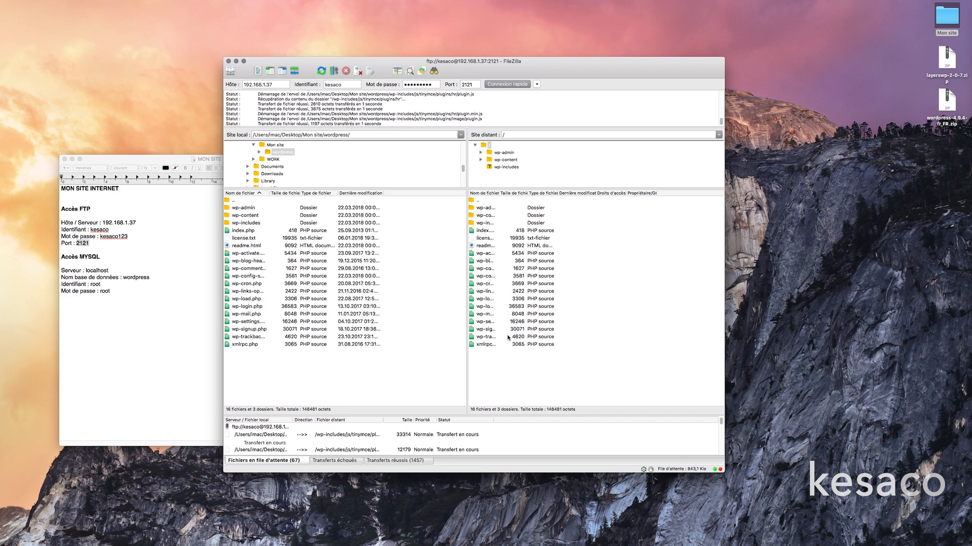
click(789, 137)
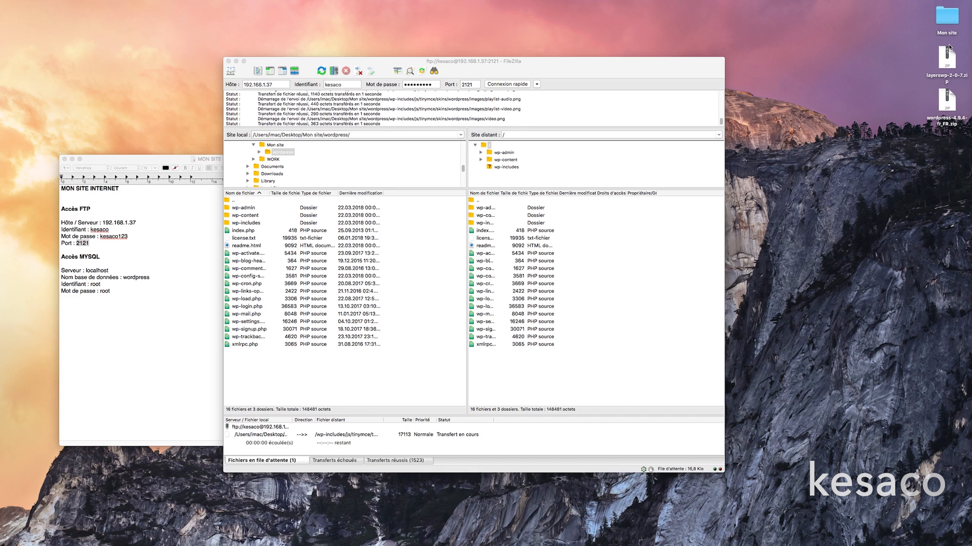
Unzip layerswp, move the layerswp folder into Mon site, and drag both zips to the Trash.
click(951, 61)
double_click(951, 61)
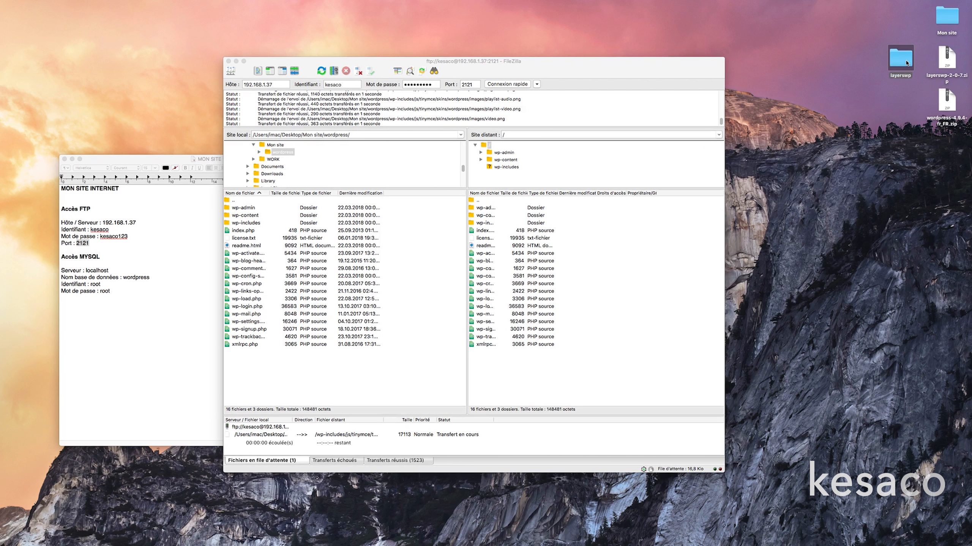
drag(905, 61, 952, 17)
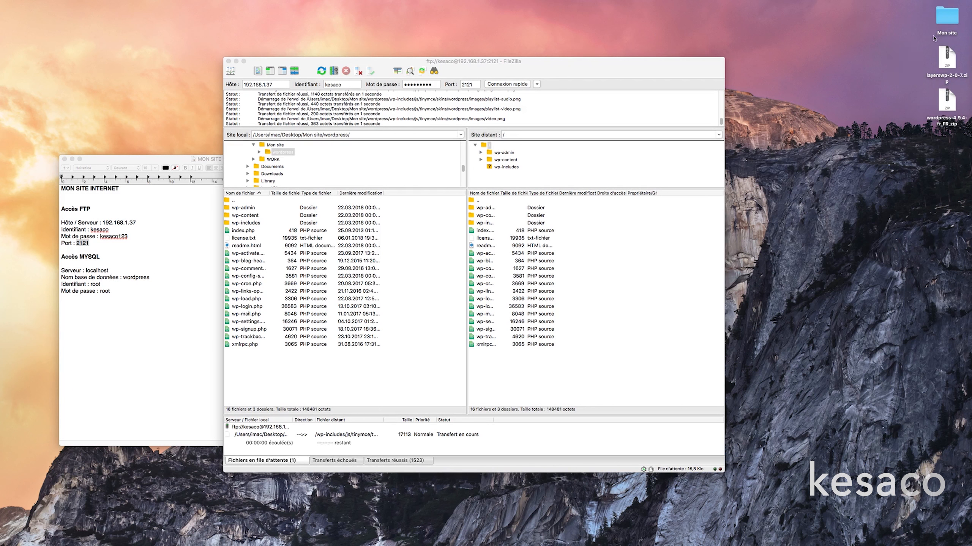
drag(915, 48, 699, 538)
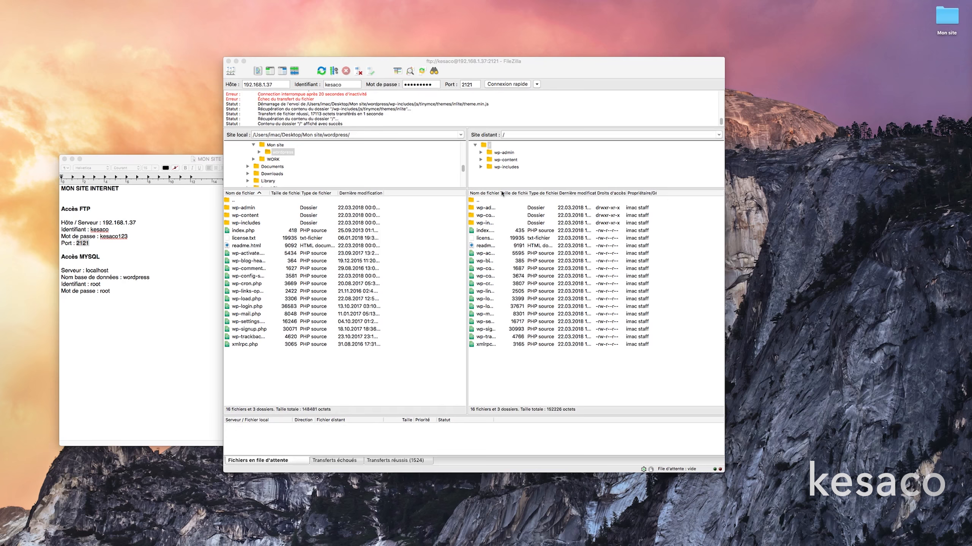
Widen the server's Nom de fichier column and check the failed and successful transfer tabs (1524 succeeded).
drag(498, 192, 535, 191)
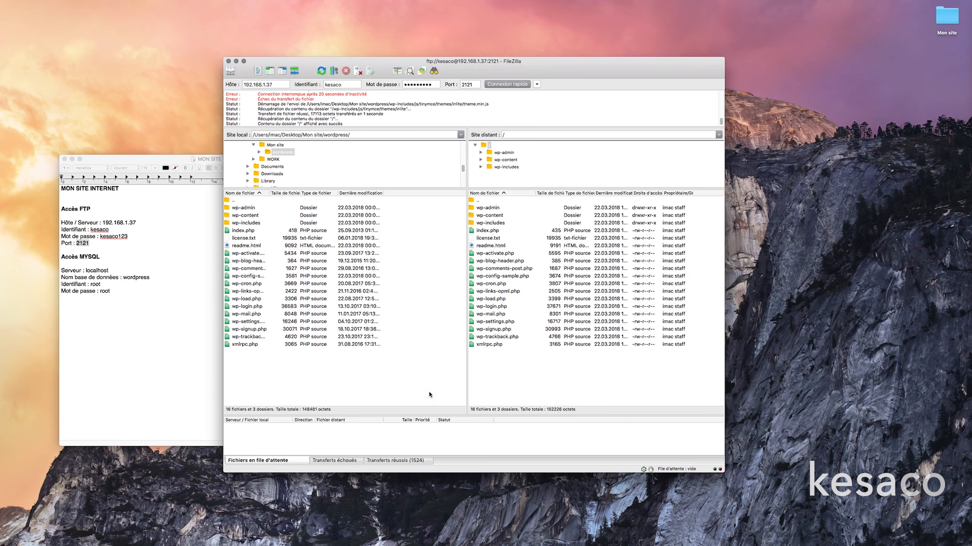
click(313, 461)
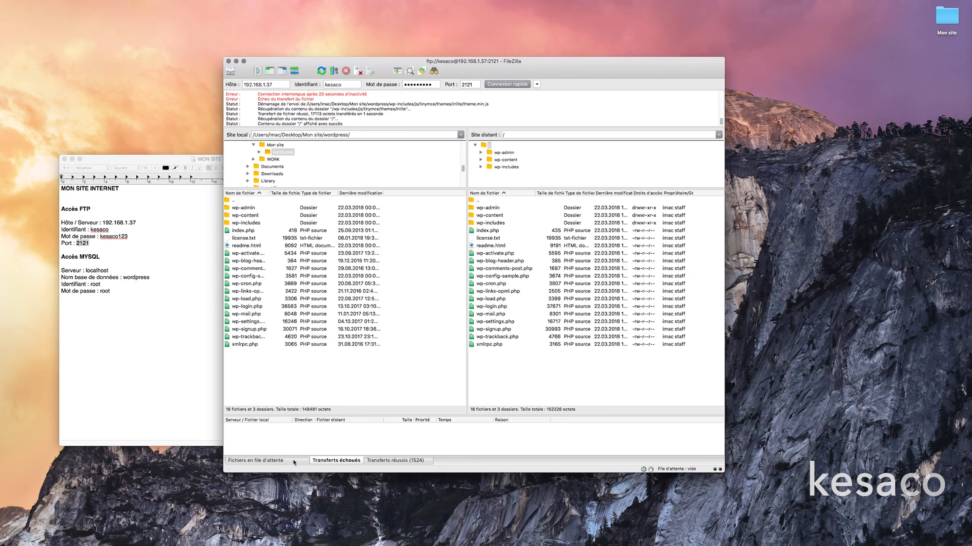
click(369, 463)
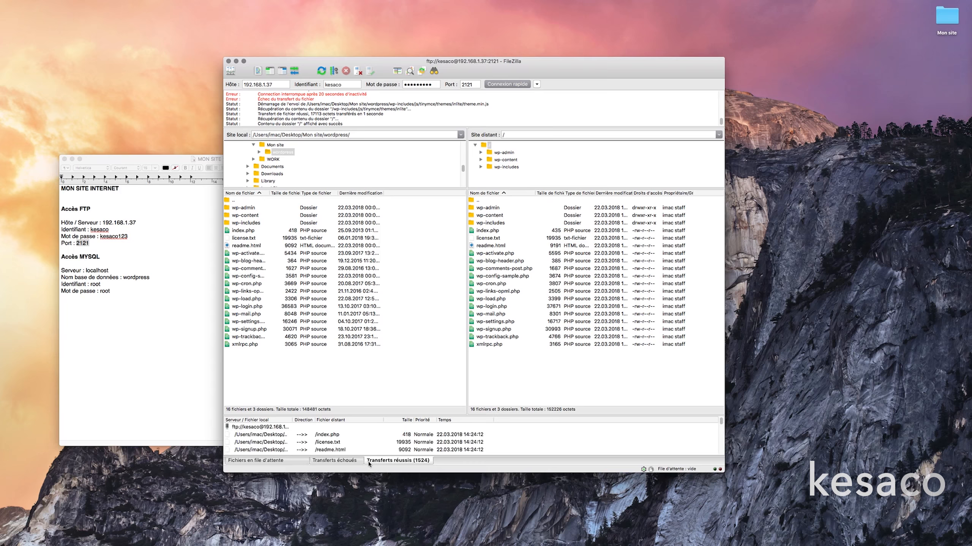
click(338, 461)
click(256, 461)
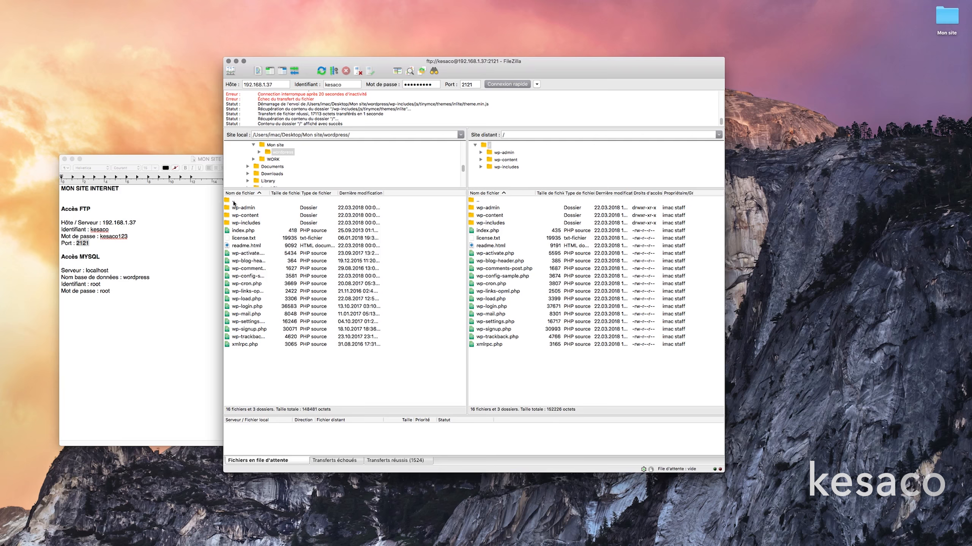
Return FileZilla's local pane to Mon site, browse the layerswp folder, then select layerswp.
double_click(234, 201)
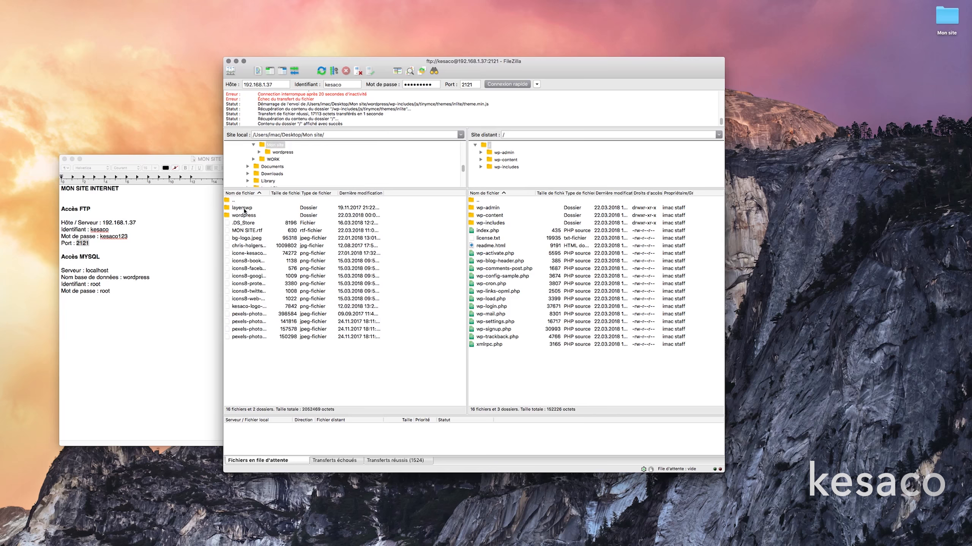
double_click(241, 208)
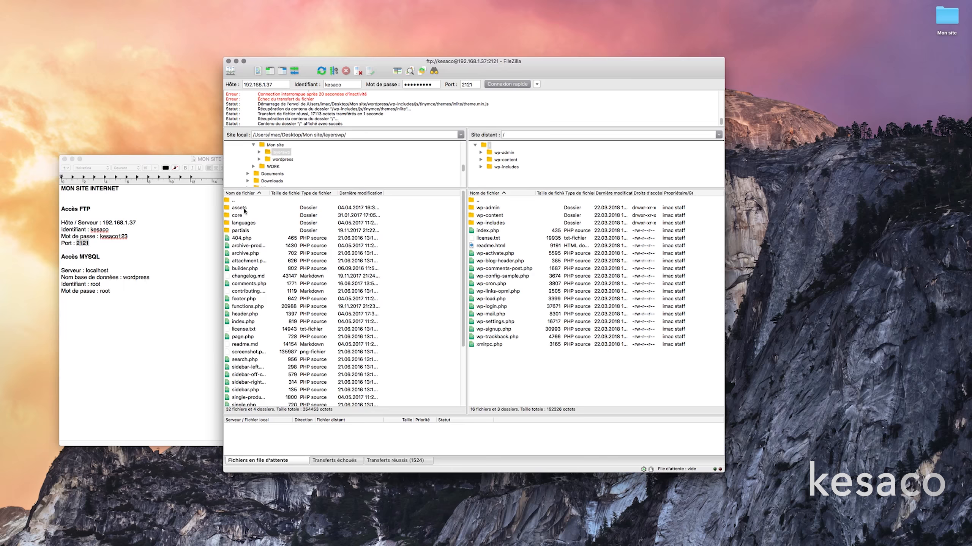
scroll(258, 270, down, 5)
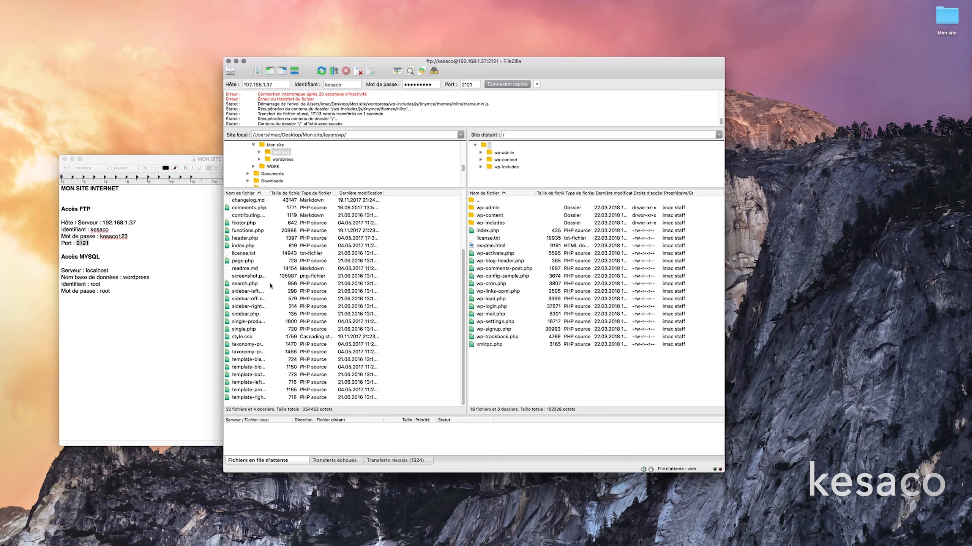
scroll(271, 286, up, 5)
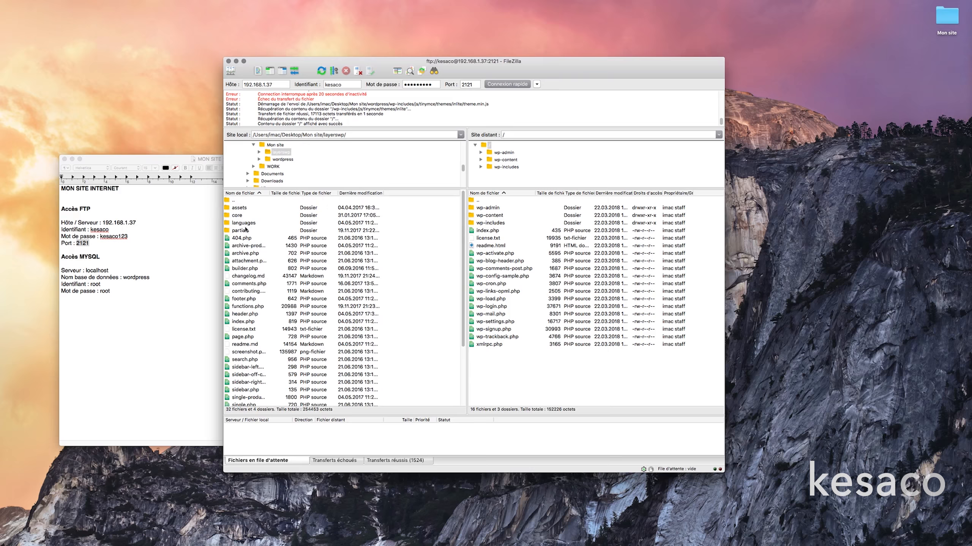
double_click(235, 200)
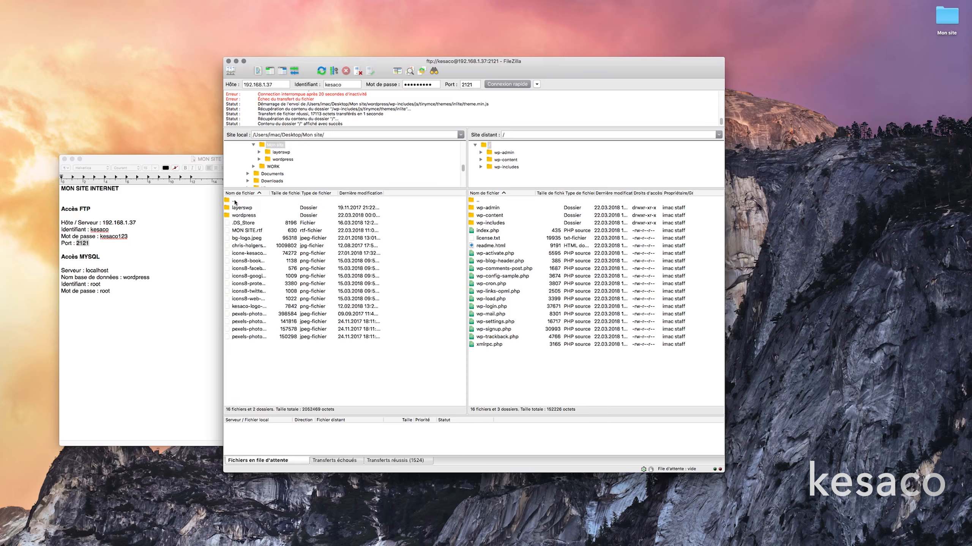
click(249, 208)
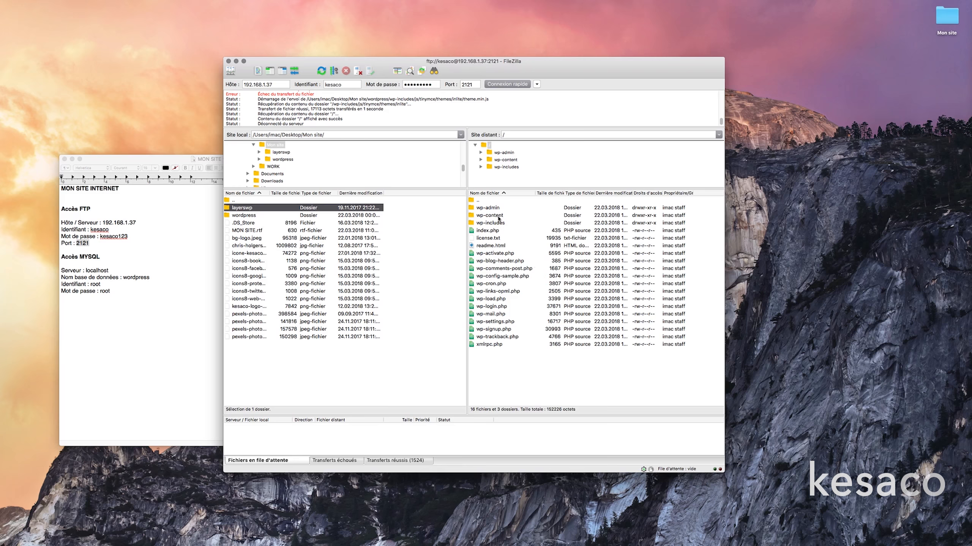
Open the server's wp-content/themes folder in the remote pane.
click(493, 217)
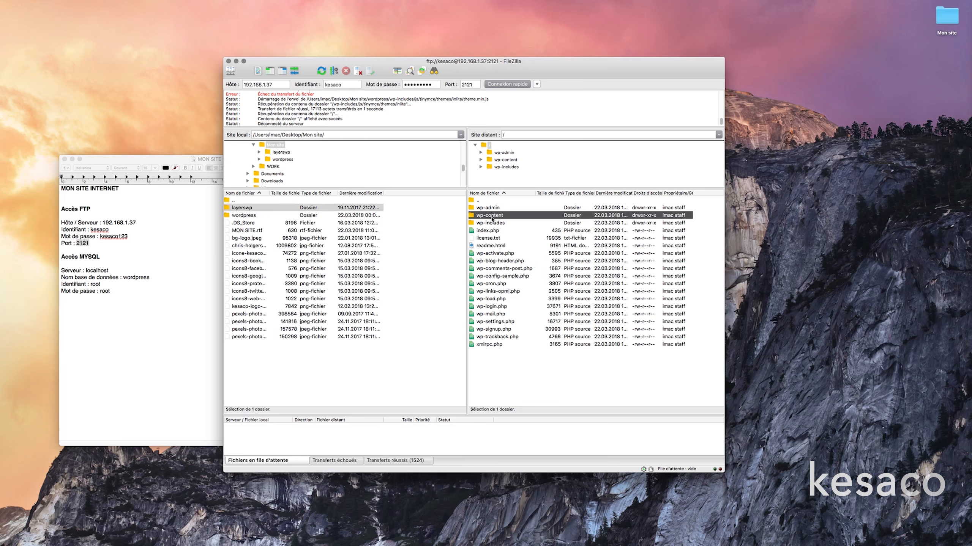
double_click(493, 218)
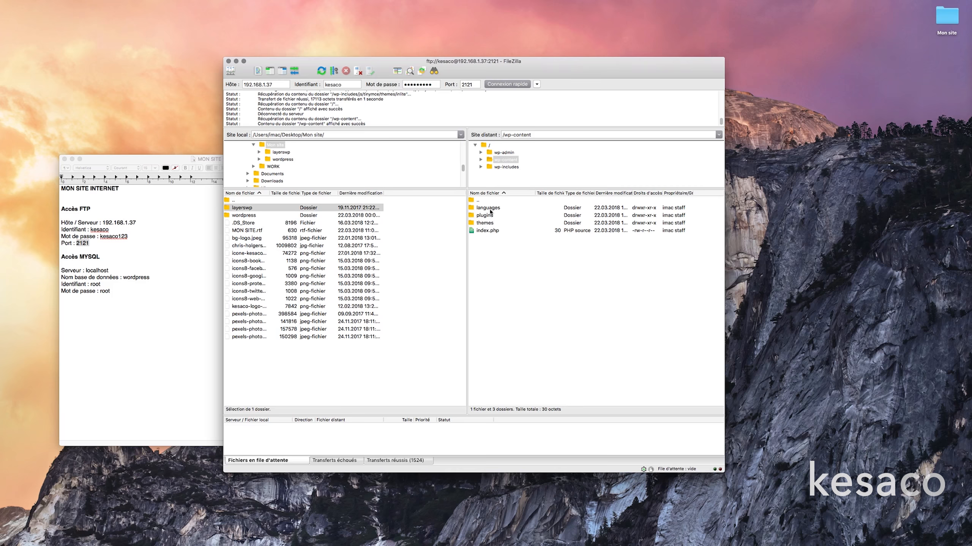
click(492, 217)
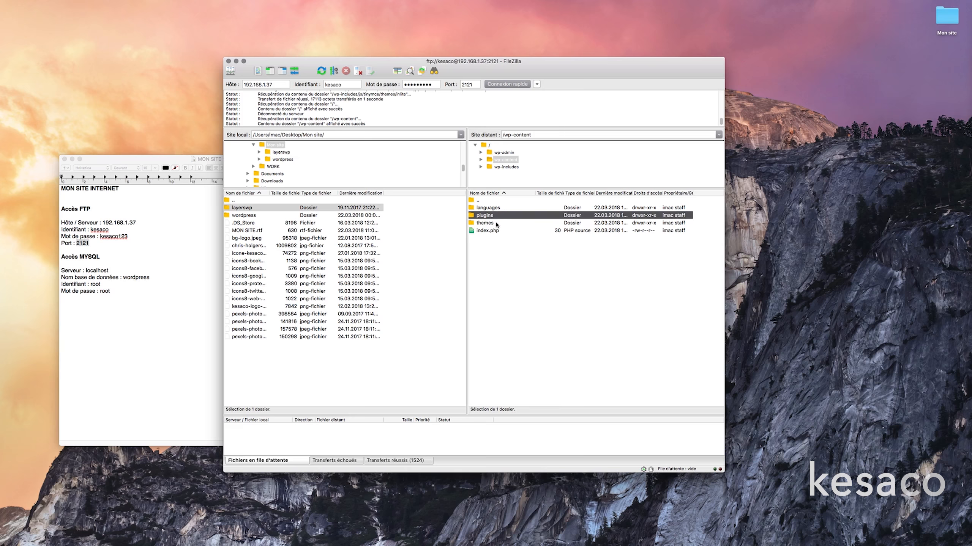
click(496, 224)
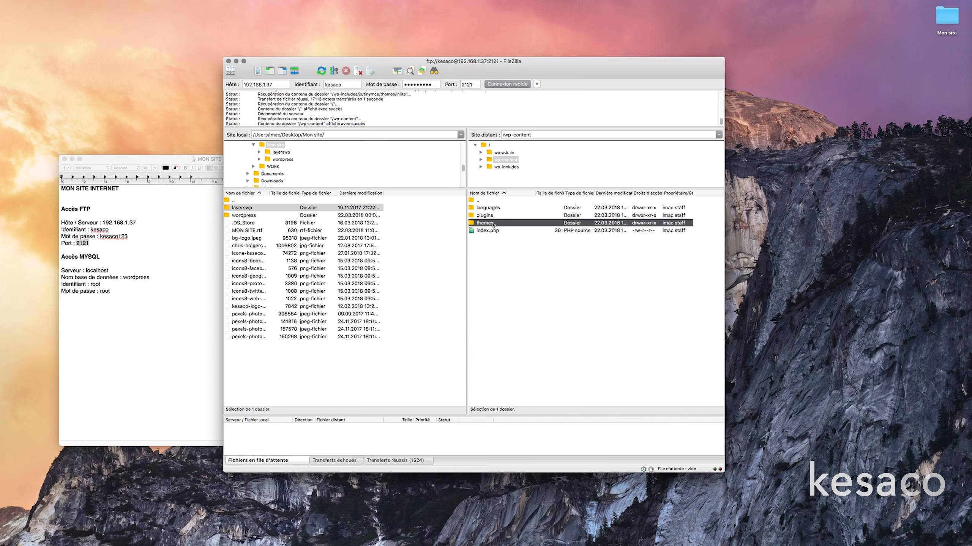
double_click(493, 224)
Upload the local layerswp folder into the server's themes folder.
drag(236, 211, 528, 254)
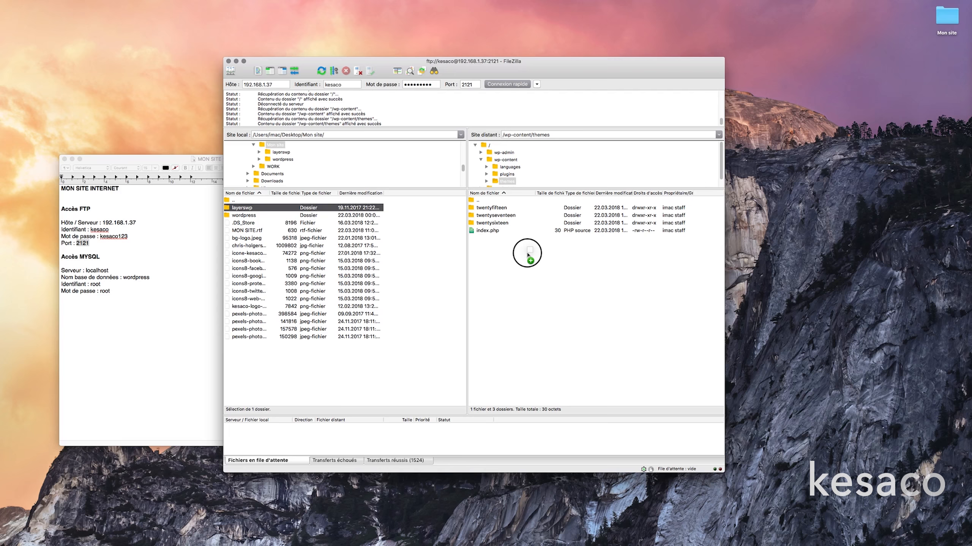
drag(527, 255, 519, 234)
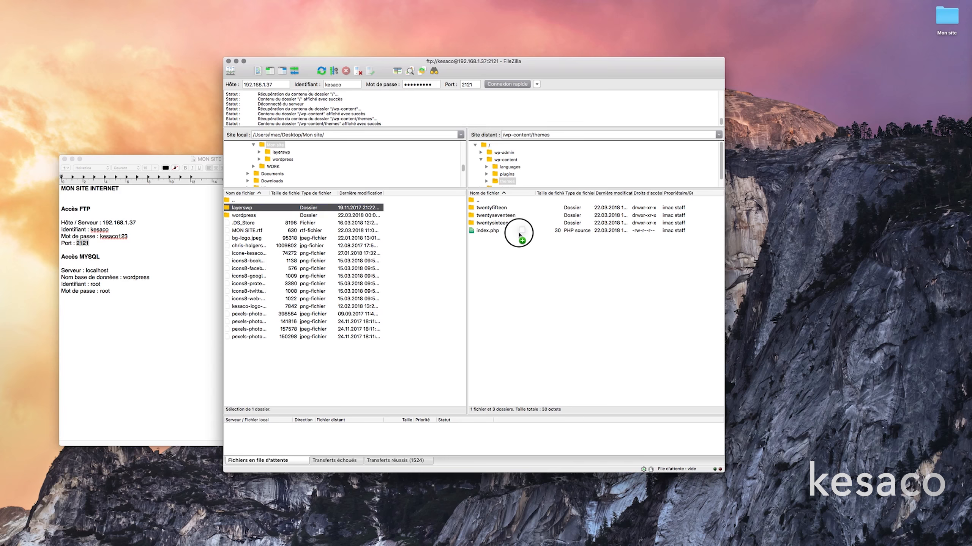
drag(519, 234, 517, 235)
drag(517, 235, 541, 274)
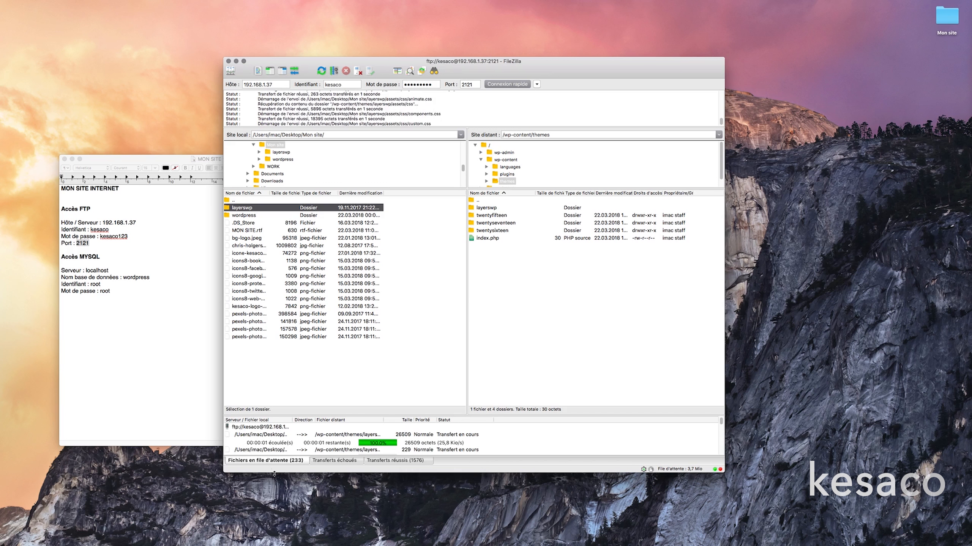
Restore the minimized Firefox window from the Dock over FileZilla.
click(474, 360)
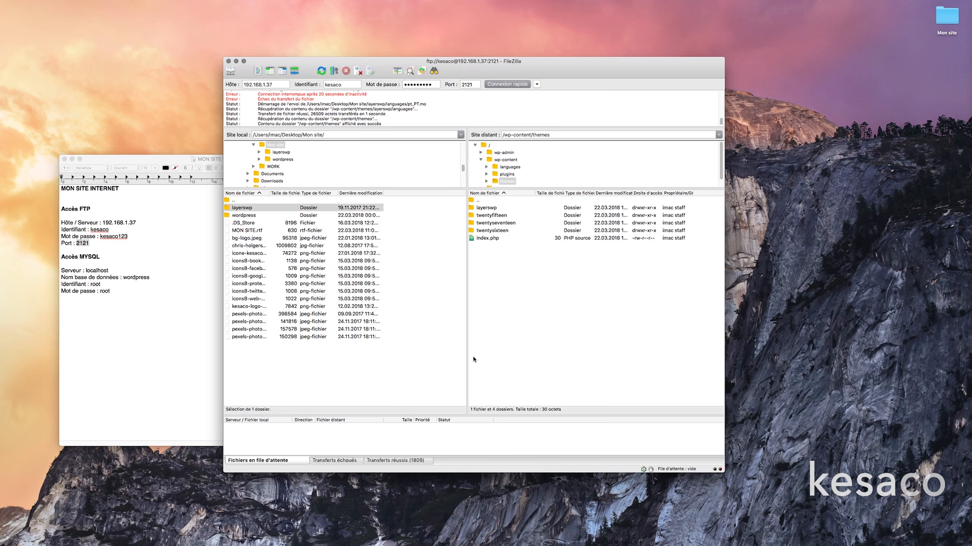
mouse_move(624, 545)
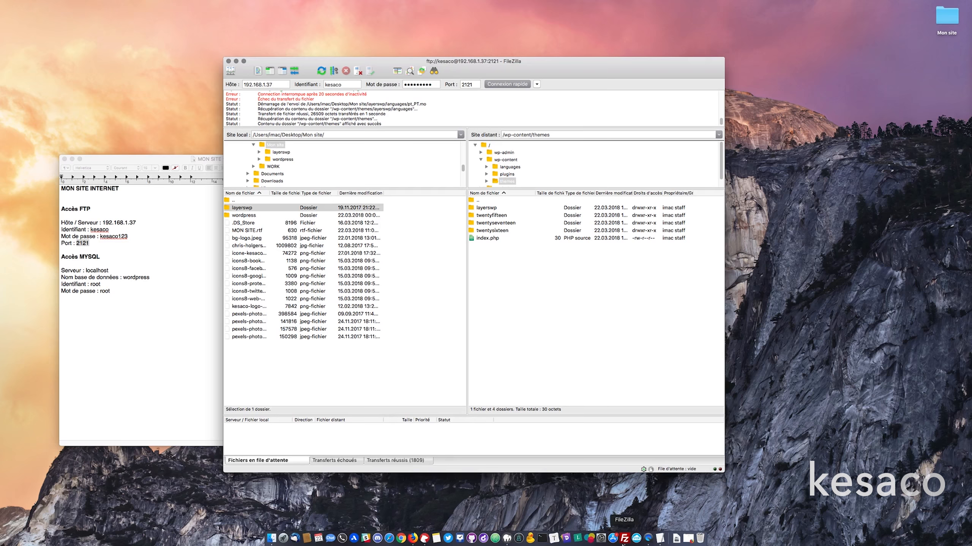
click(690, 541)
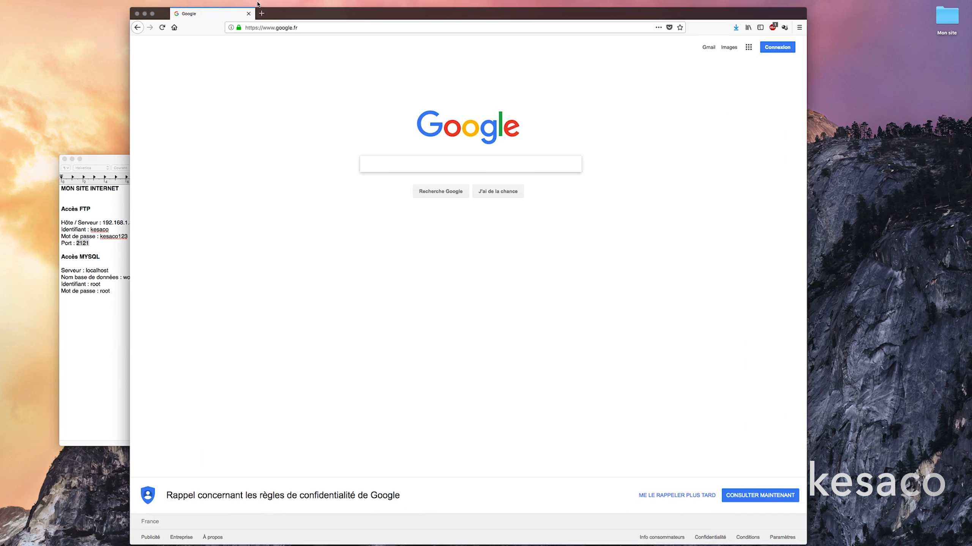
Load localhost:8888/wordpress/ in Firefox to reach the WordPress setup-config page.
click(275, 27)
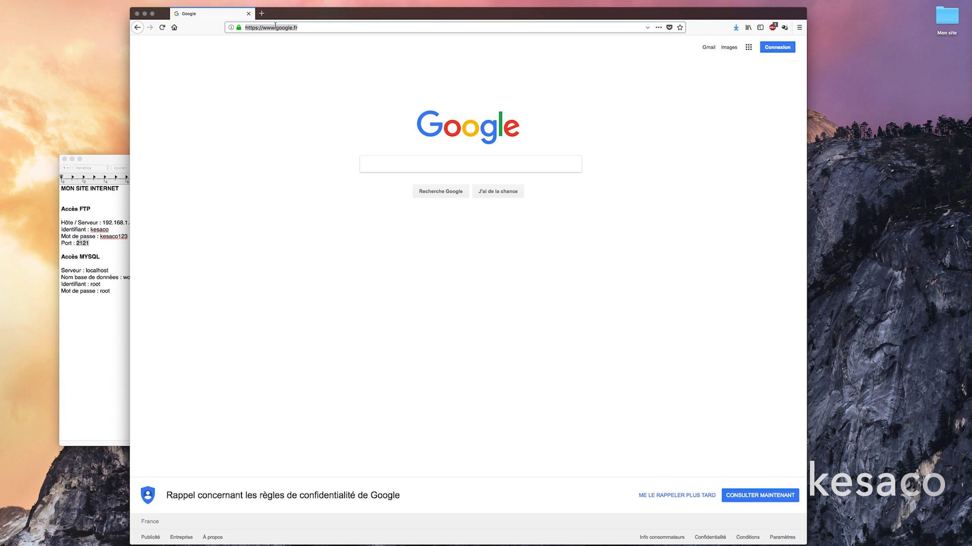
text(localhost)
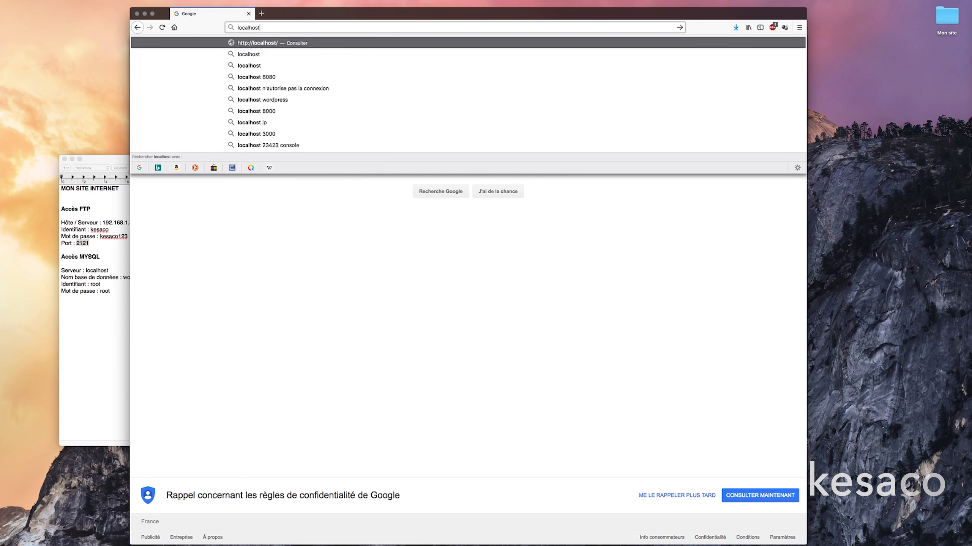
text(:888)
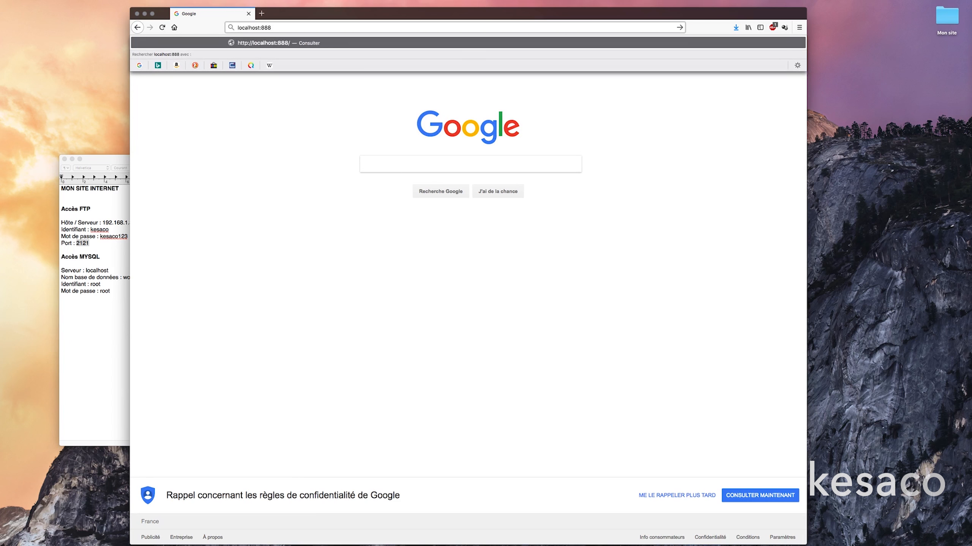
text(8/wordpress/)
key(Return)
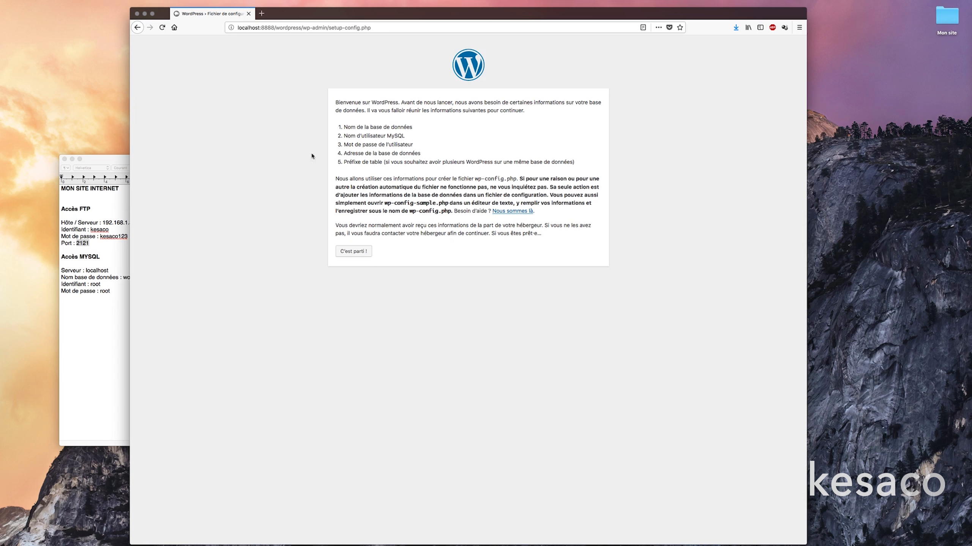
Check the MySQL details in the TextEdit notes, then start the installer with 'C'est parti !'.
click(93, 252)
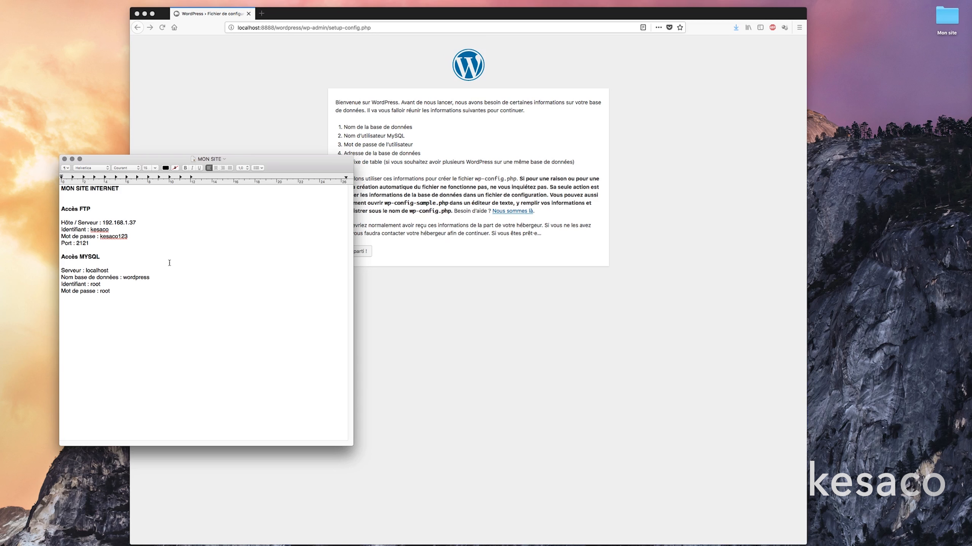
drag(106, 245, 56, 213)
drag(121, 295, 60, 272)
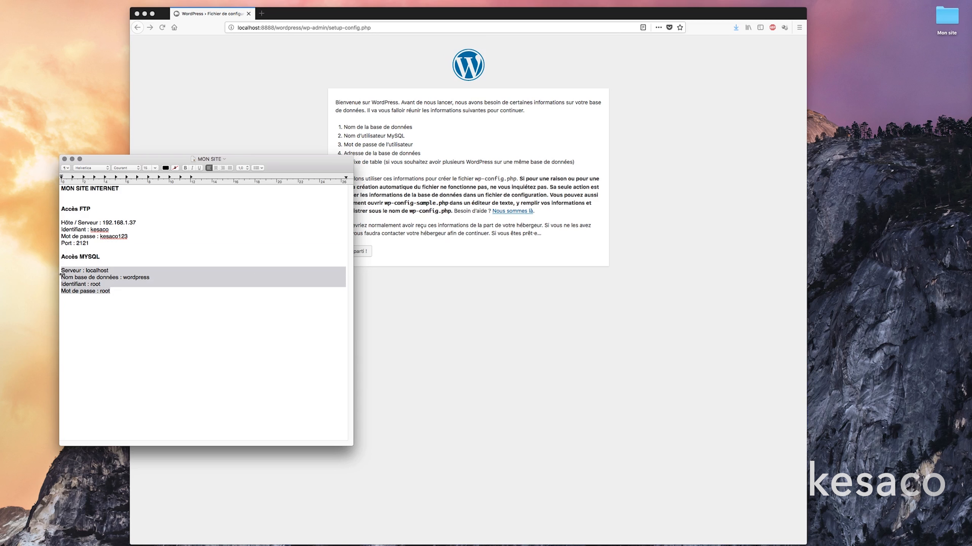
click(137, 289)
click(417, 276)
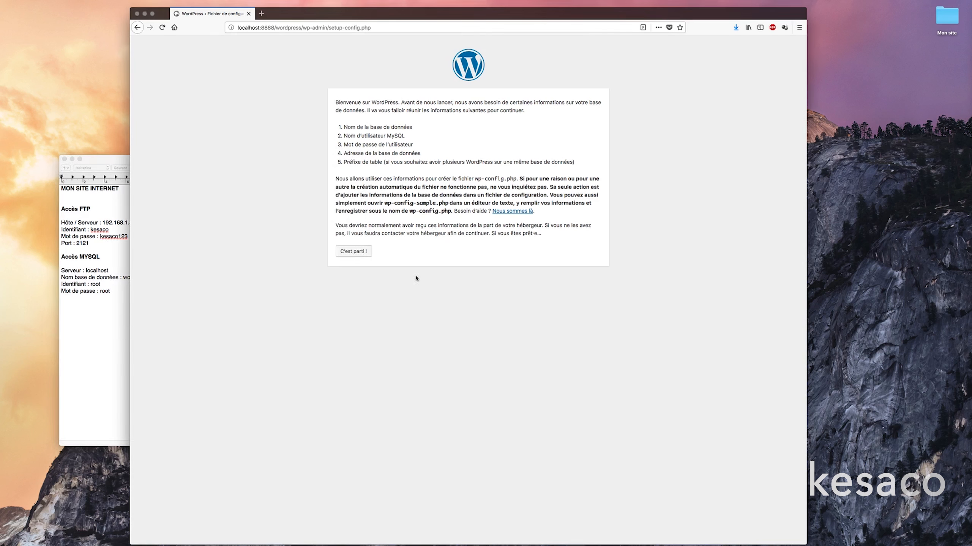
click(364, 251)
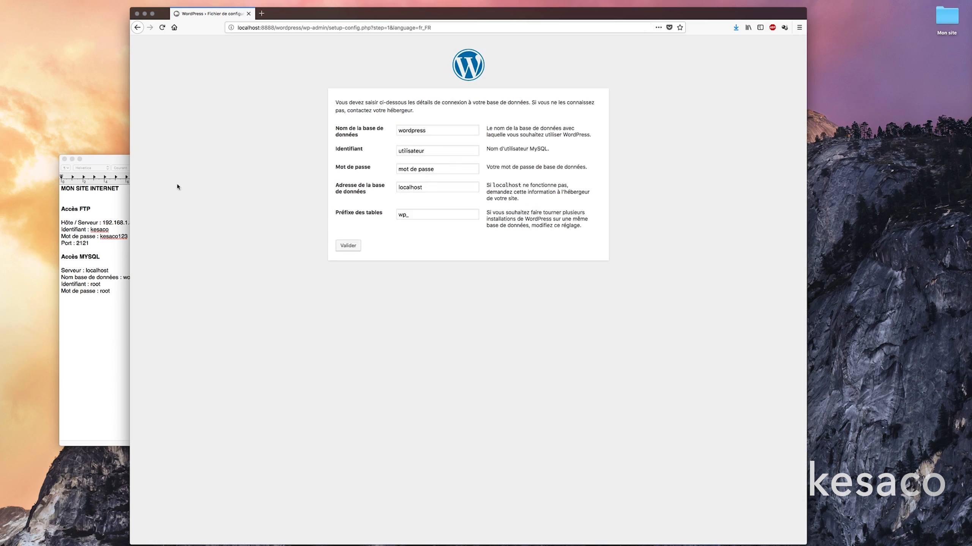
Paste the database name wordpress from the notes into Nom de la base.
click(101, 344)
drag(321, 158, 289, 169)
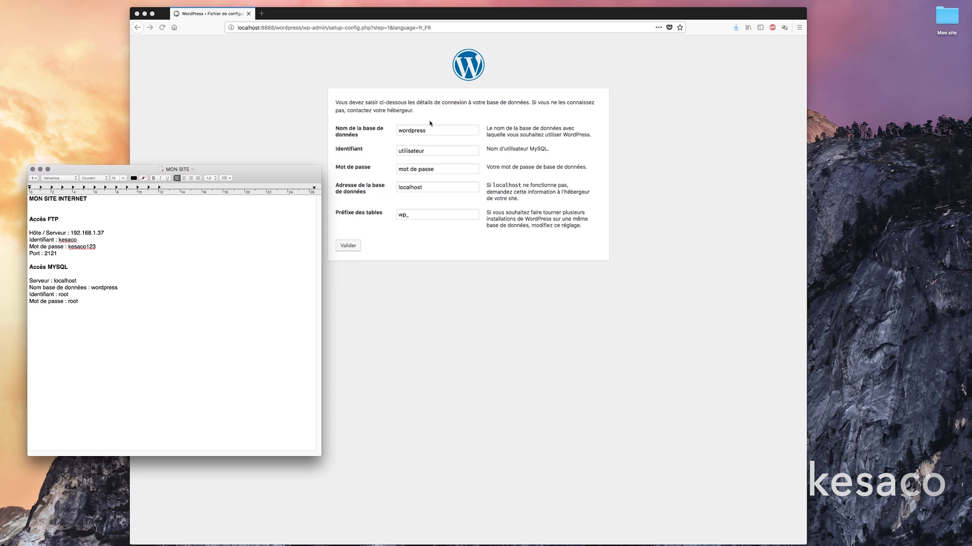
click(408, 131)
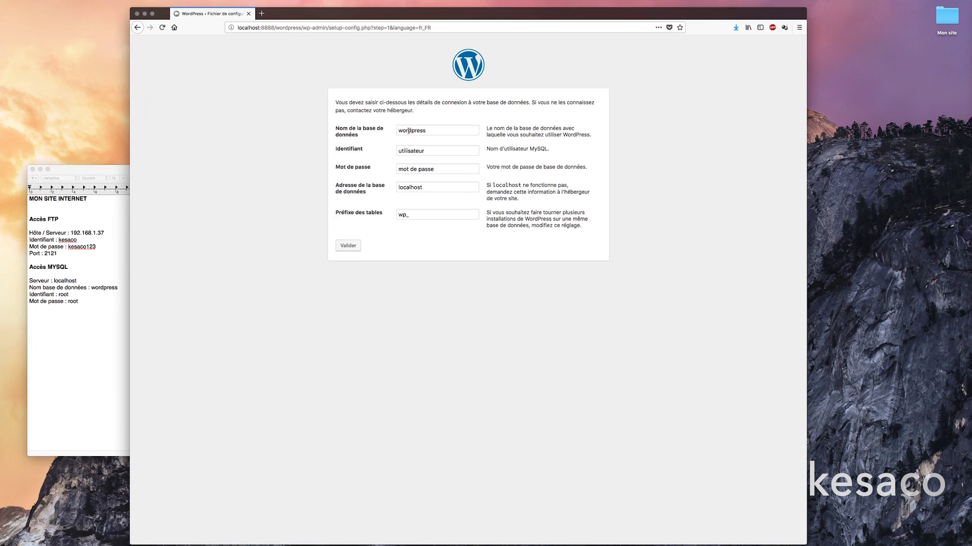
click(105, 285)
double_click(105, 287)
key(super+c)
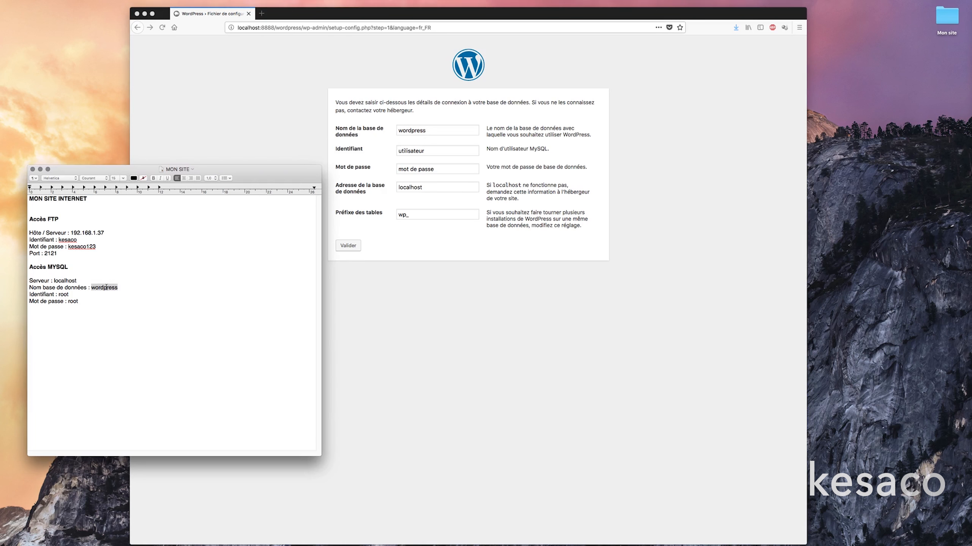
click(422, 131)
double_click(422, 131)
key(super+v)
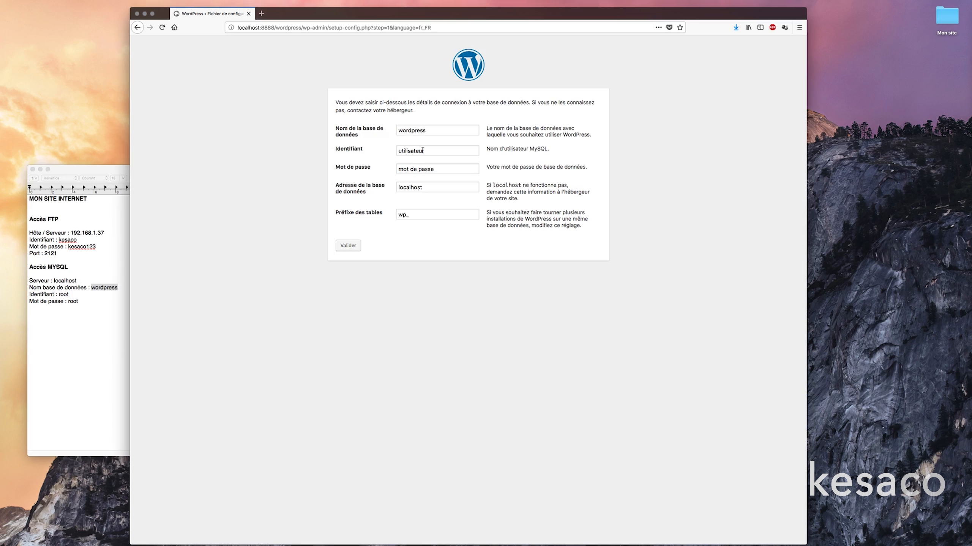
Paste the MySQL username and password from the notes into Identifiant and Mot de passe.
click(35, 306)
double_click(63, 294)
key(super+c)
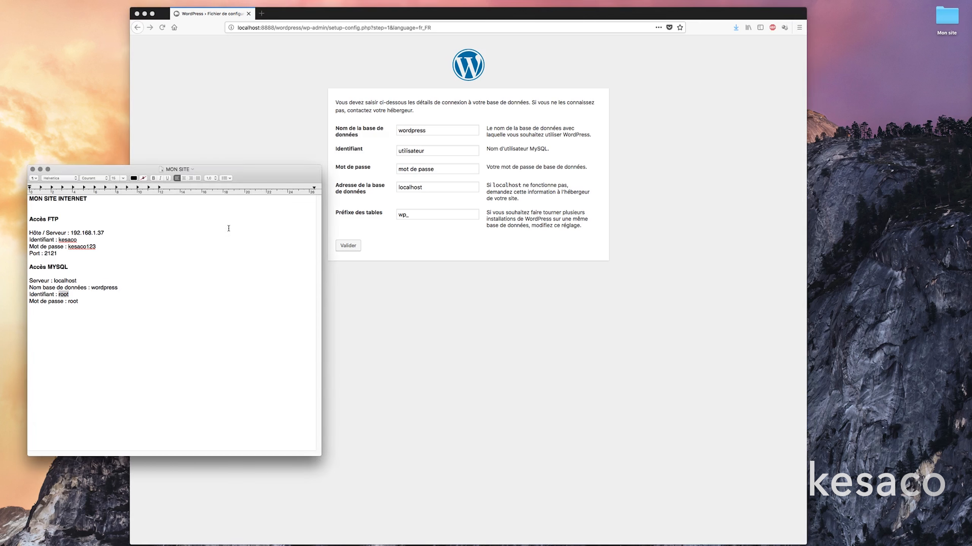
click(408, 166)
double_click(410, 150)
key(super+v)
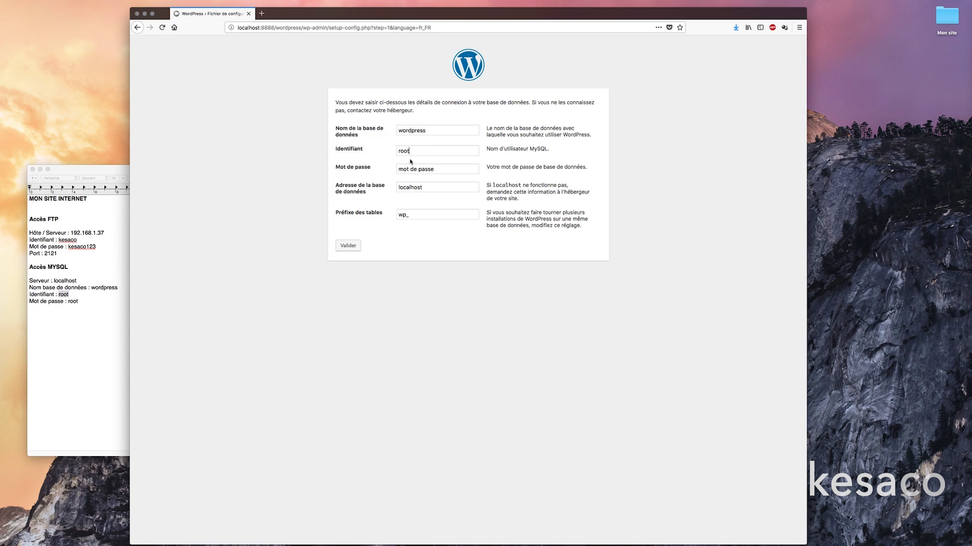
click(115, 287)
double_click(72, 301)
key(super+c)
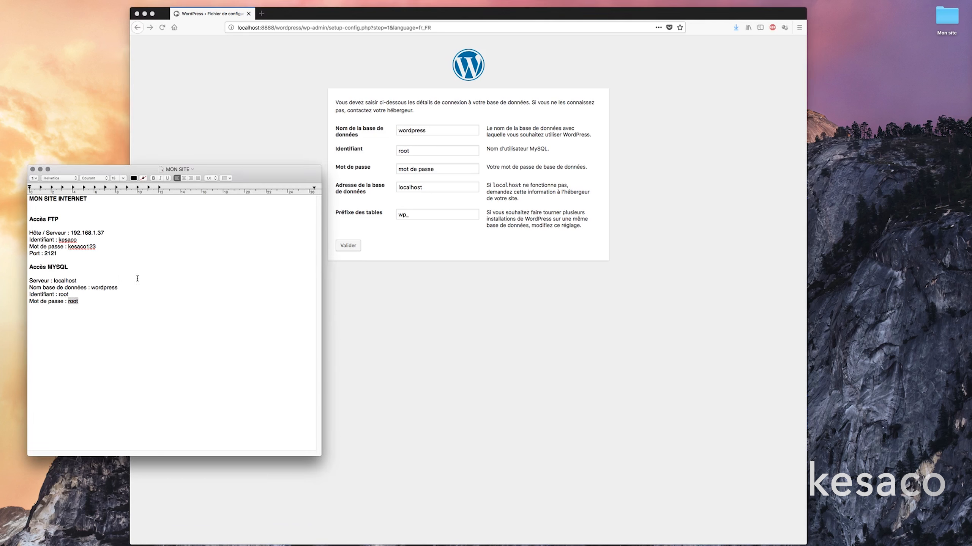
click(462, 175)
triple_click(455, 169)
key(super+v)
Paste localhost from the notes into the Adresse de la base de données field.
click(91, 307)
double_click(63, 280)
key(super+c)
click(411, 185)
double_click(412, 185)
key(super+v)
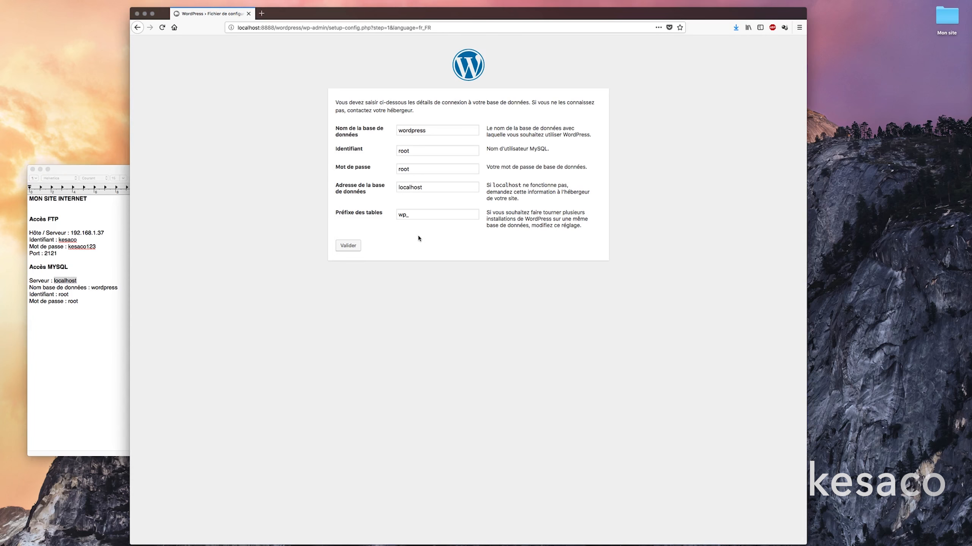
Submit the database details, launch the installation, and enter 'Mon site' as the site title.
click(348, 246)
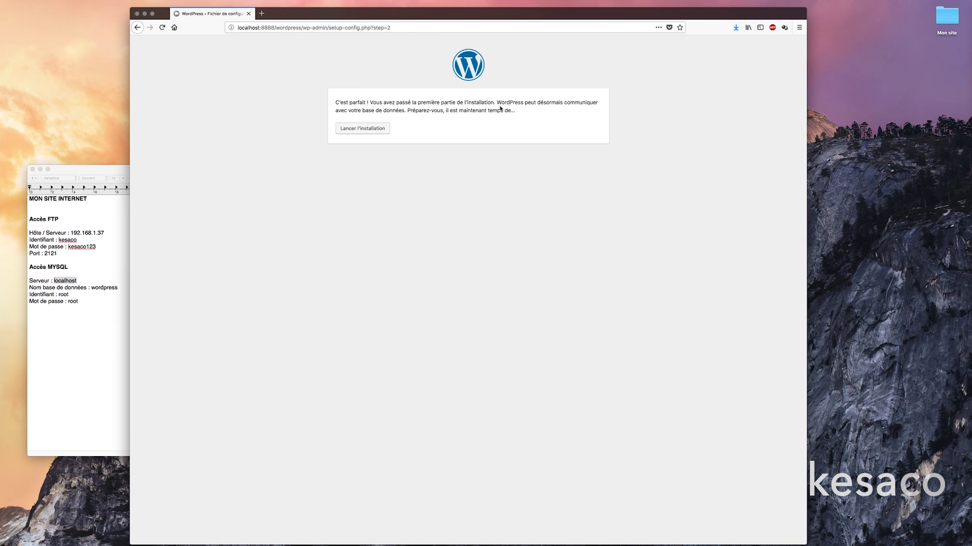
click(387, 129)
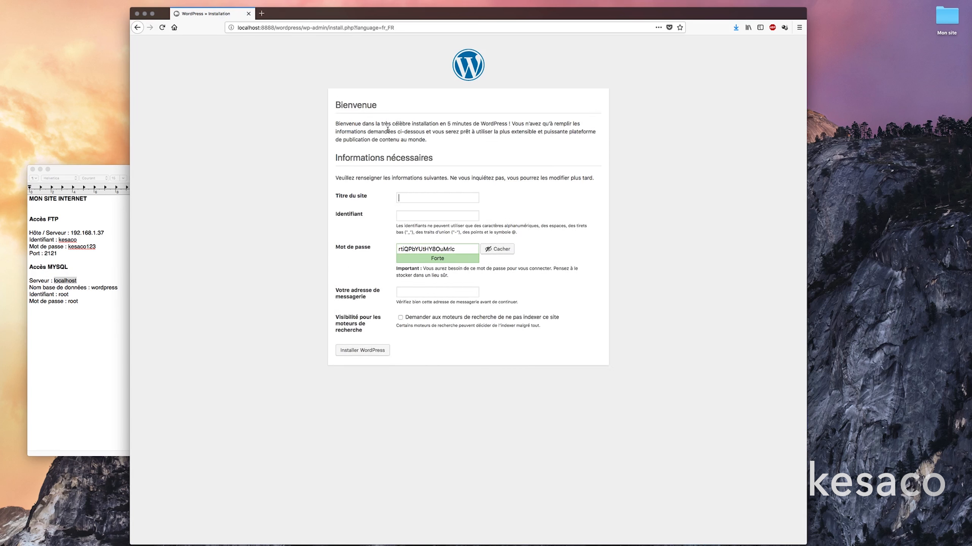
click(441, 200)
text(Mon site)
Enter the admin username under the Mon site title and select the generated password to copy.
drag(422, 198, 398, 198)
click(400, 215)
click(401, 215)
text(kesaco)
drag(473, 249, 400, 251)
key(super+c)
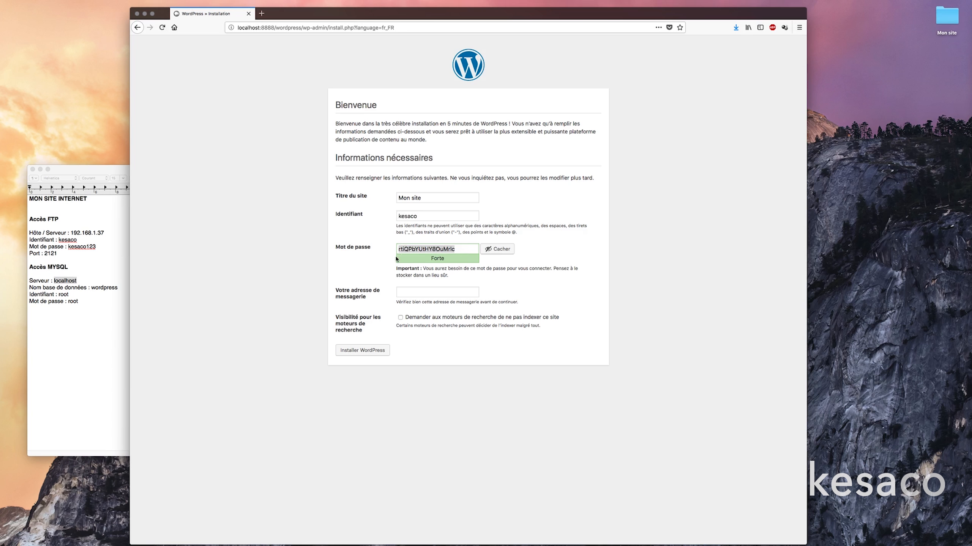
Add a bold 'Accès à mon site' heading below the MySQL details in the notes.
click(108, 316)
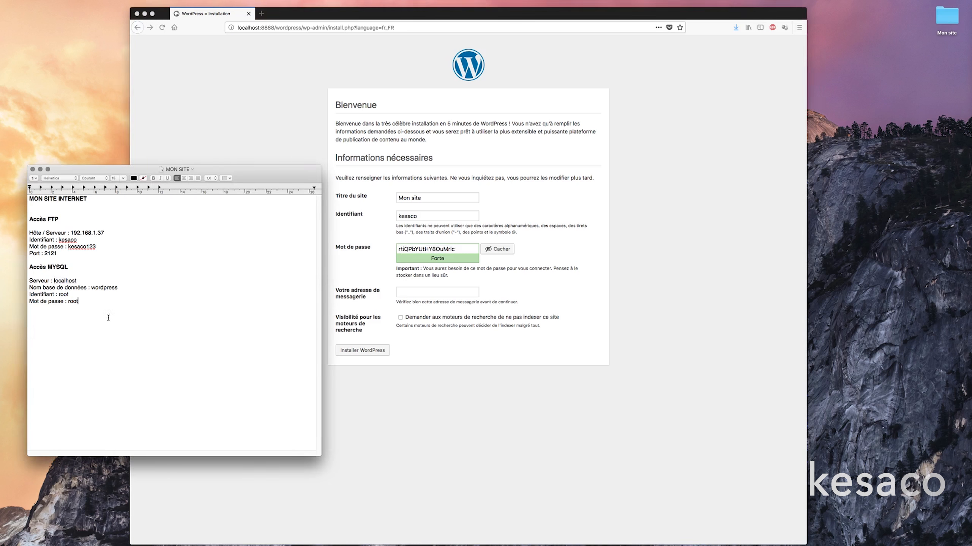
key(Return)
text(ccès à mon site)
drag(75, 317, 1, 320)
drag(73, 316, 17, 314)
click(153, 178)
Add Lien, Identifiant and 'Mot de passe :' lines, pasting the generated password after the last one.
click(85, 335)
text(Lien : )
text(Identifiant :)
key(Return)
text(Mot de passse)
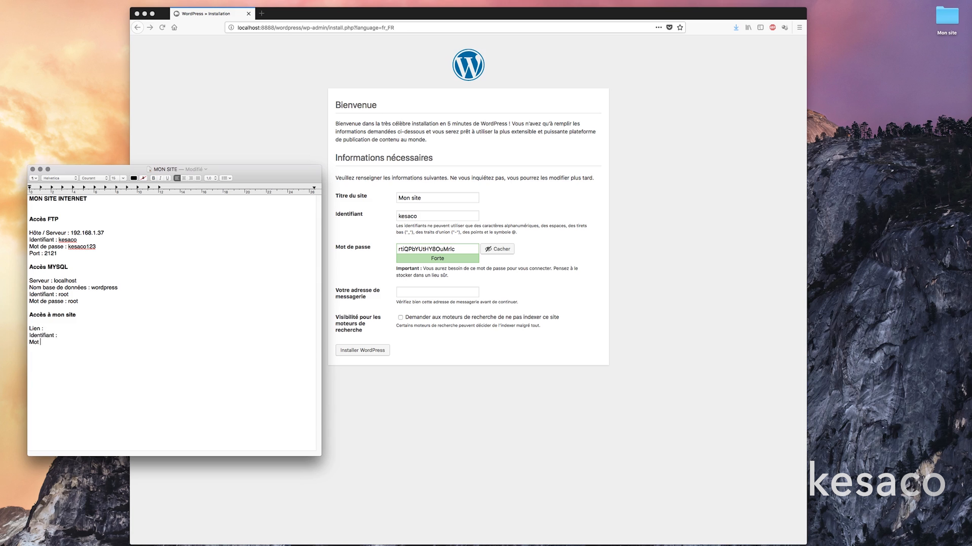
key(BackSpace)
key(BackSpace)
key(BackSpace)
text(e :)
key(super+v)
Copy the admin username from the installation form onto the notes' Identifiant line.
click(418, 216)
double_click(414, 217)
key(super+c)
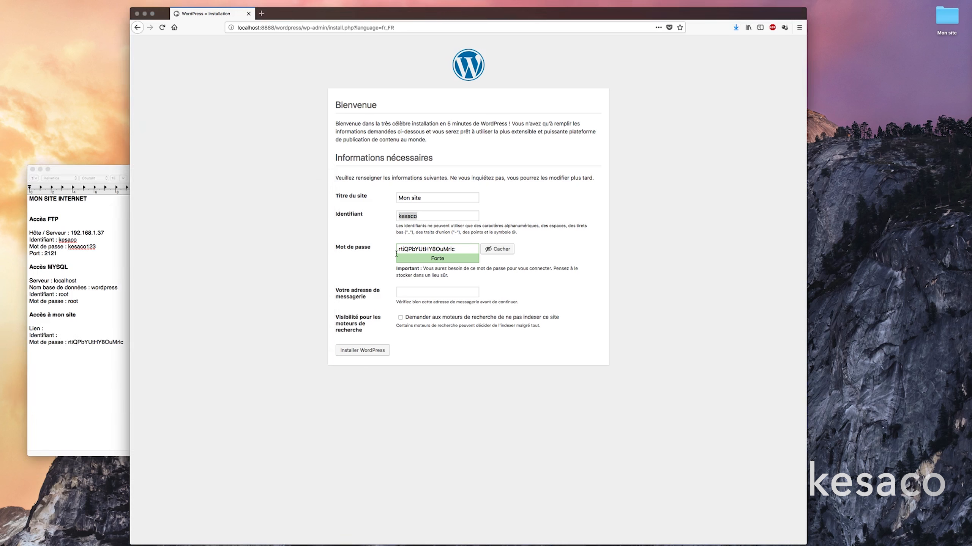
click(82, 335)
key(super+v)
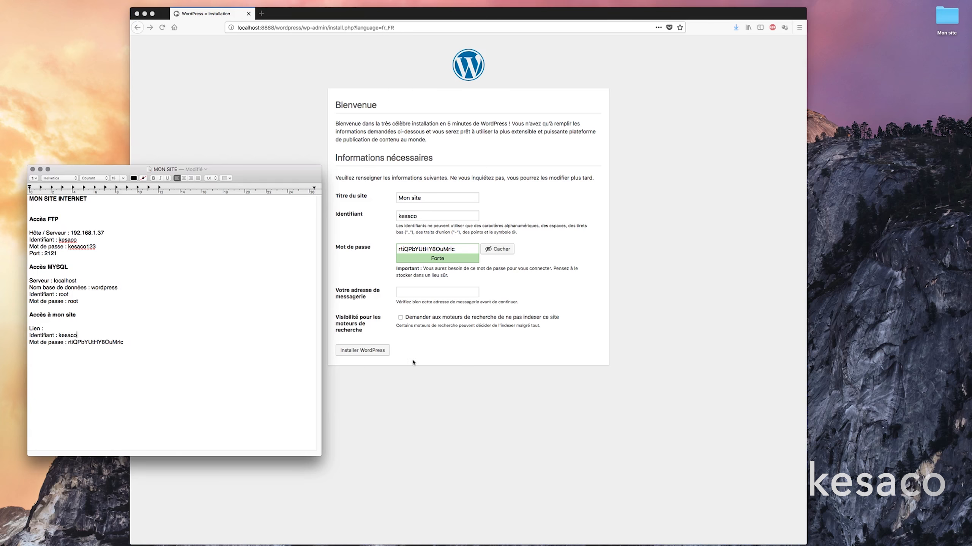
click(435, 270)
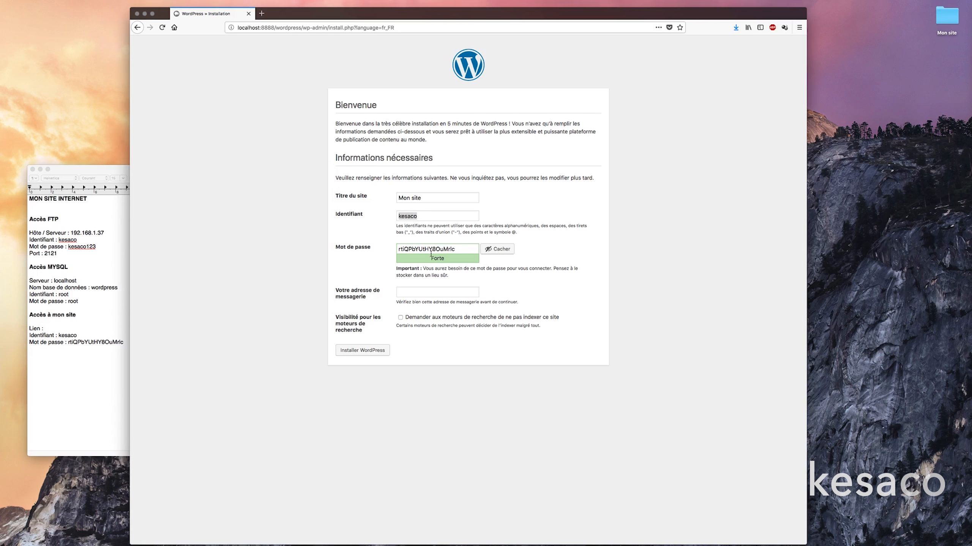
click(432, 249)
Replace the generated admin password with a short one and confirm using a weak password.
double_click(431, 252)
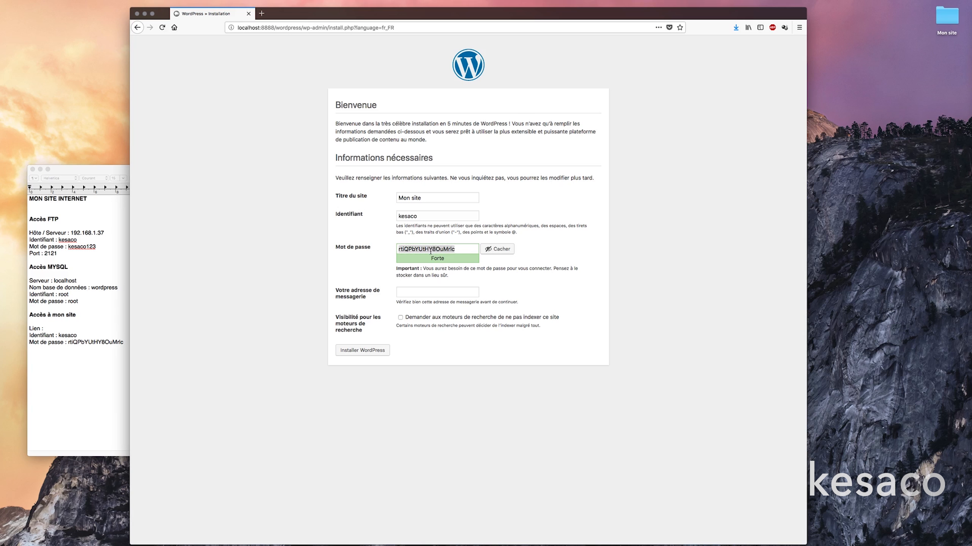
text(123456)
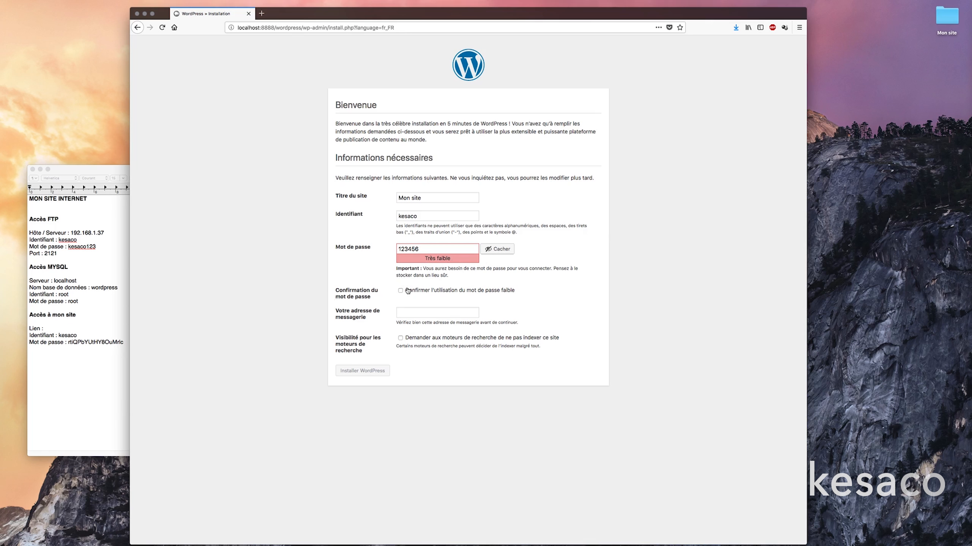
click(485, 293)
drag(419, 249, 398, 250)
text(1)
Copy the site password from the notes and paste it into the Mot de passe field.
click(104, 341)
double_click(104, 341)
key(super+c)
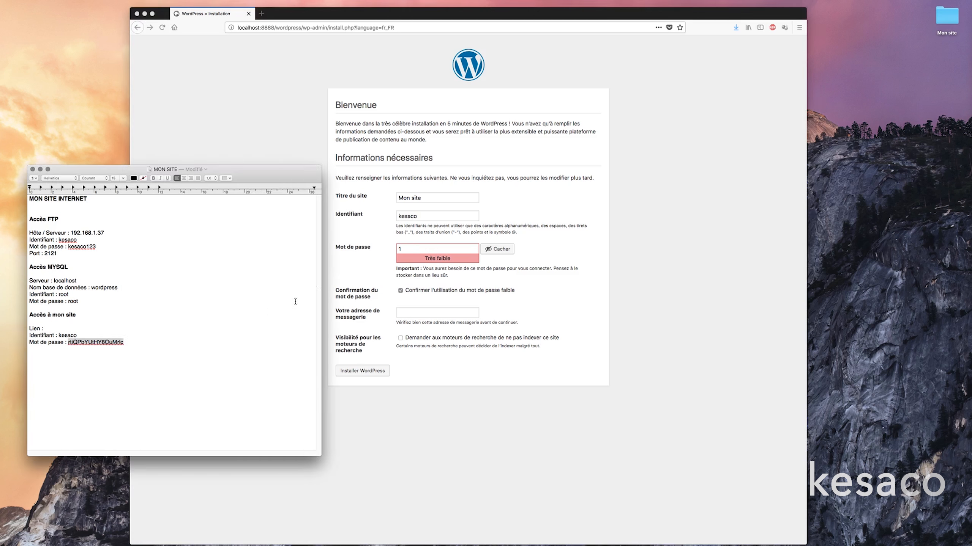
click(404, 258)
click(410, 290)
click(420, 249)
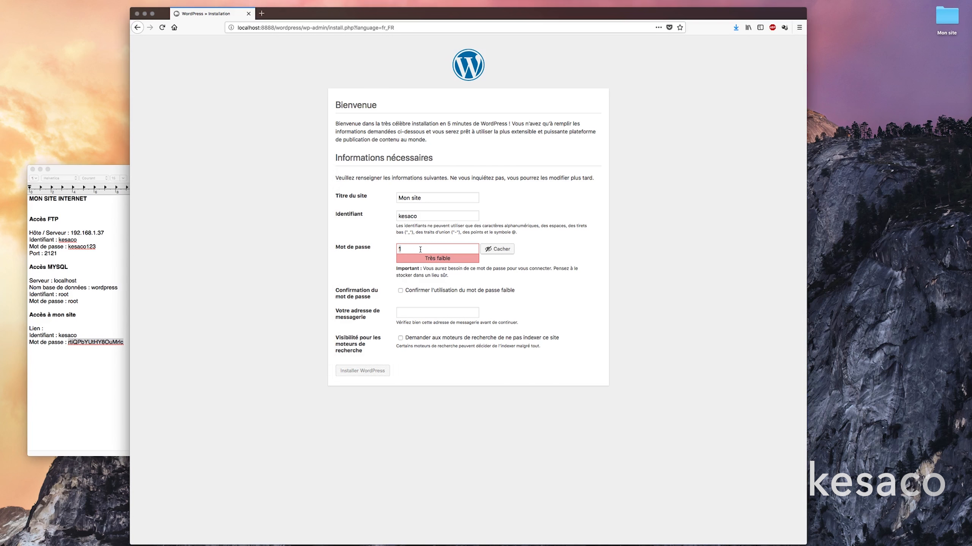
key(super+v)
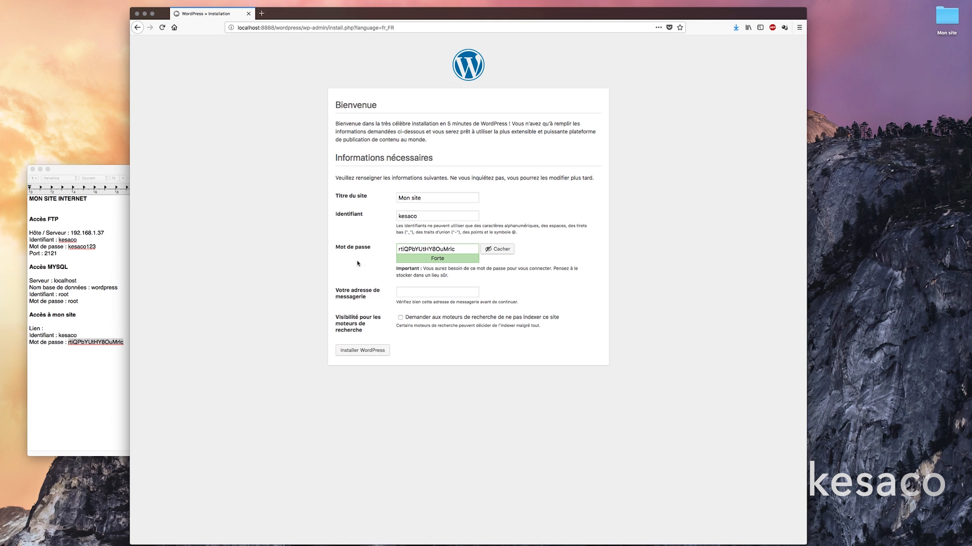
Enter the admin e-mail, discourage search-engine indexing, and submit the WordPress installation.
click(420, 289)
click(400, 317)
click(387, 354)
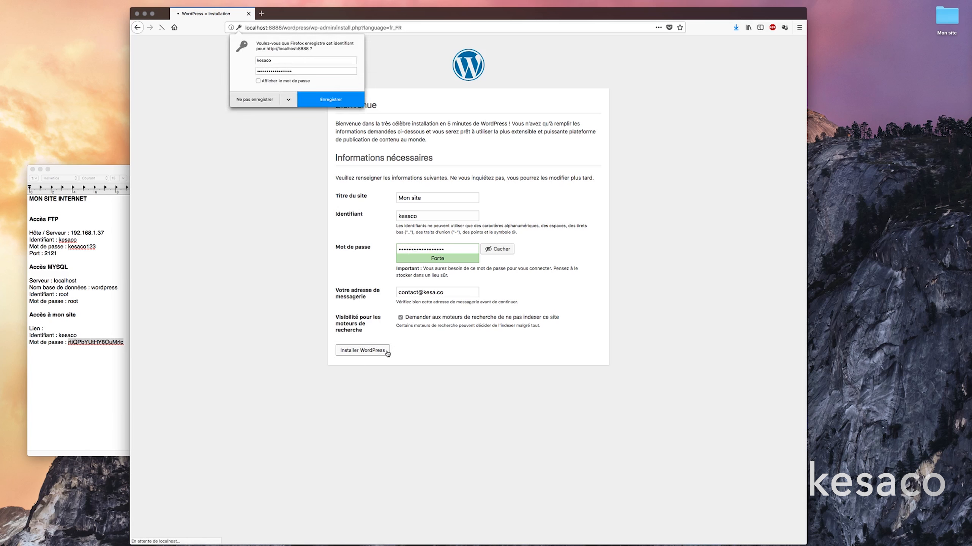
Decline Firefox's save-login prompt and view the 'Quel succès !' installation confirmation.
click(260, 101)
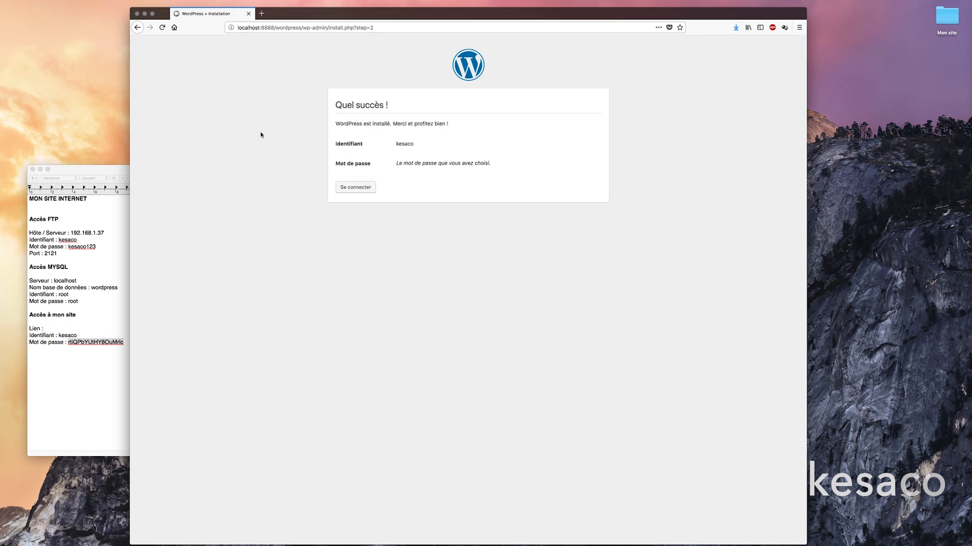
drag(340, 124, 387, 121)
click(397, 142)
Log in with the admin username and the password copied from the notes, without saving it.
click(368, 188)
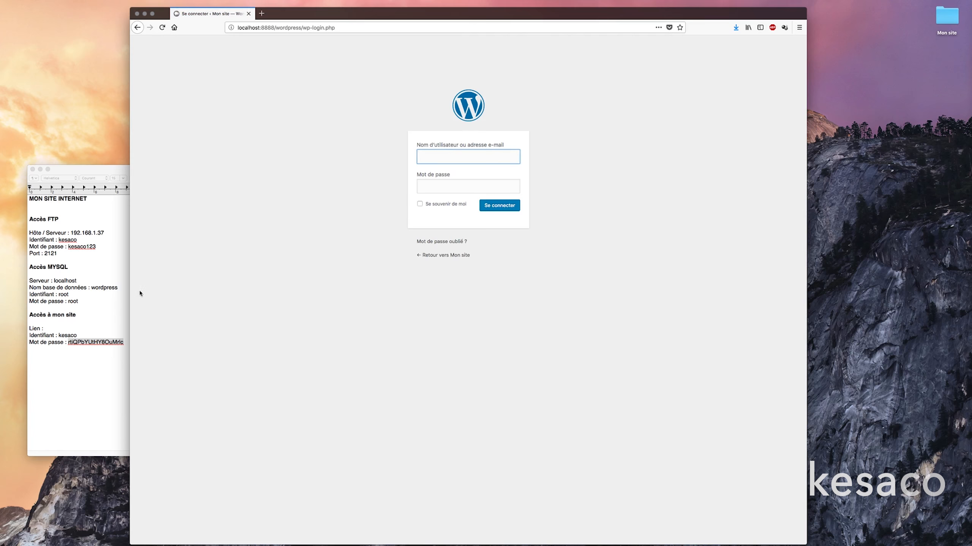
click(67, 328)
double_click(75, 342)
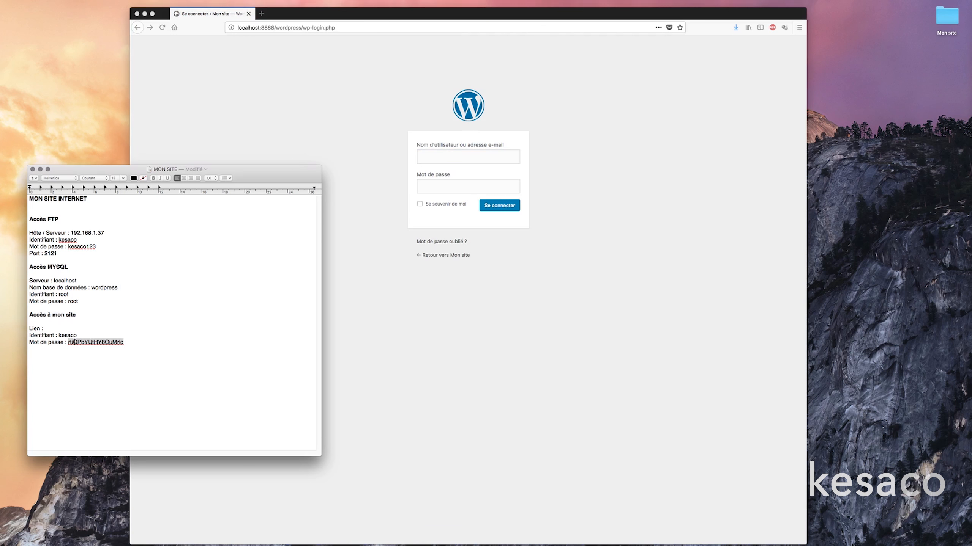
click(460, 156)
text(kesaco)
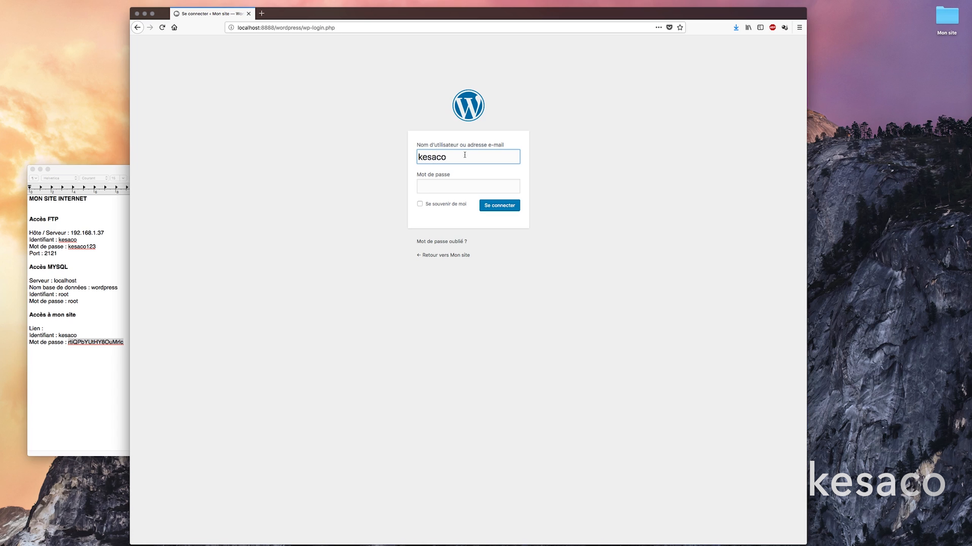
click(473, 184)
key(super+v)
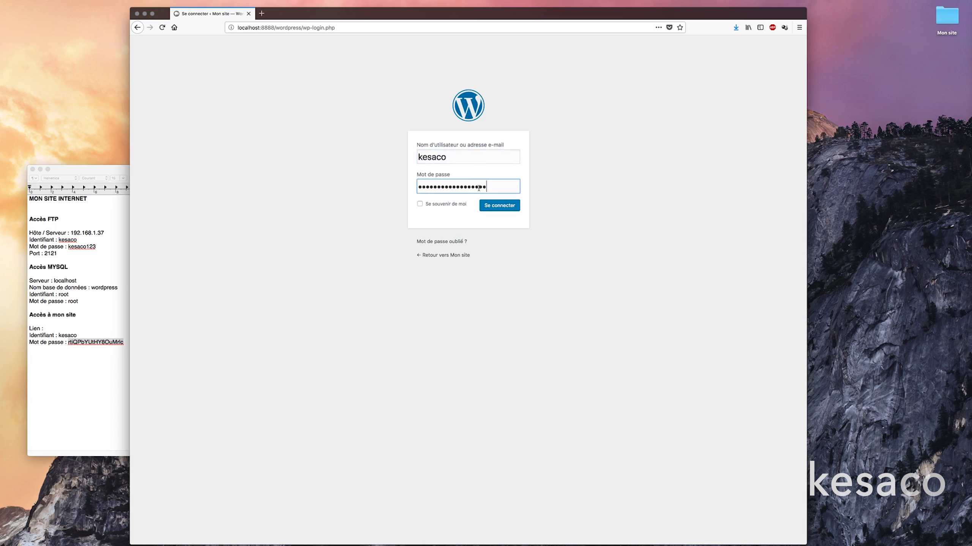
click(511, 208)
click(266, 105)
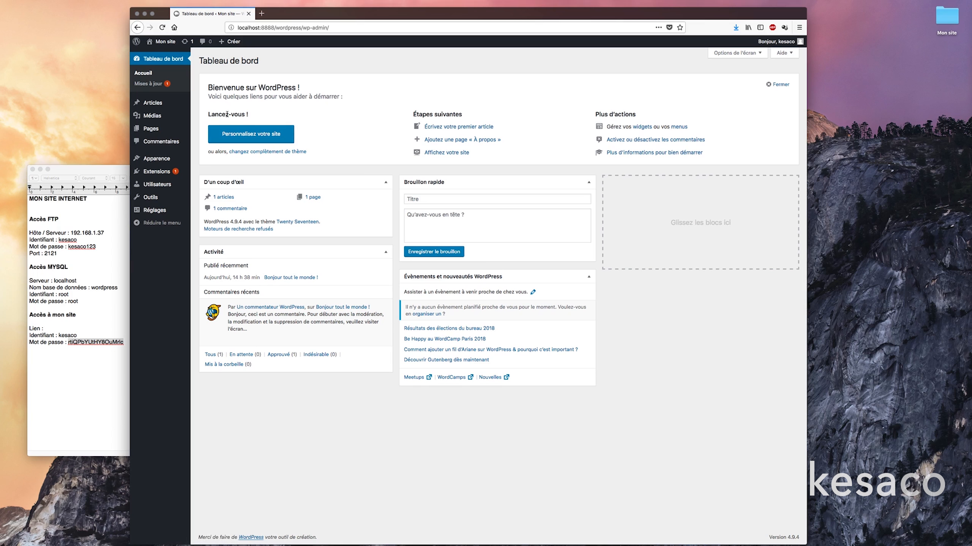
Open Apparence > Thèmes to see the four installed themes, including Layers.
mouse_move(174, 162)
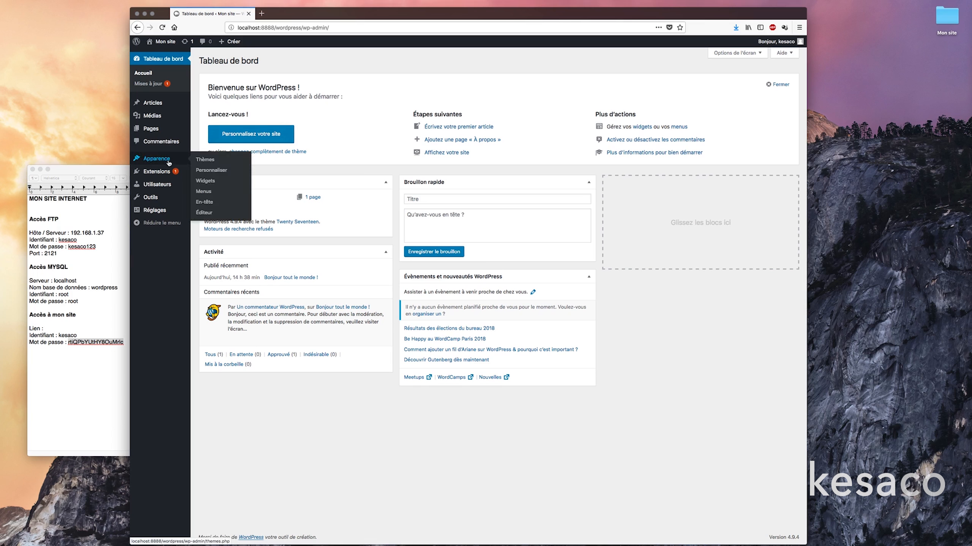
click(217, 162)
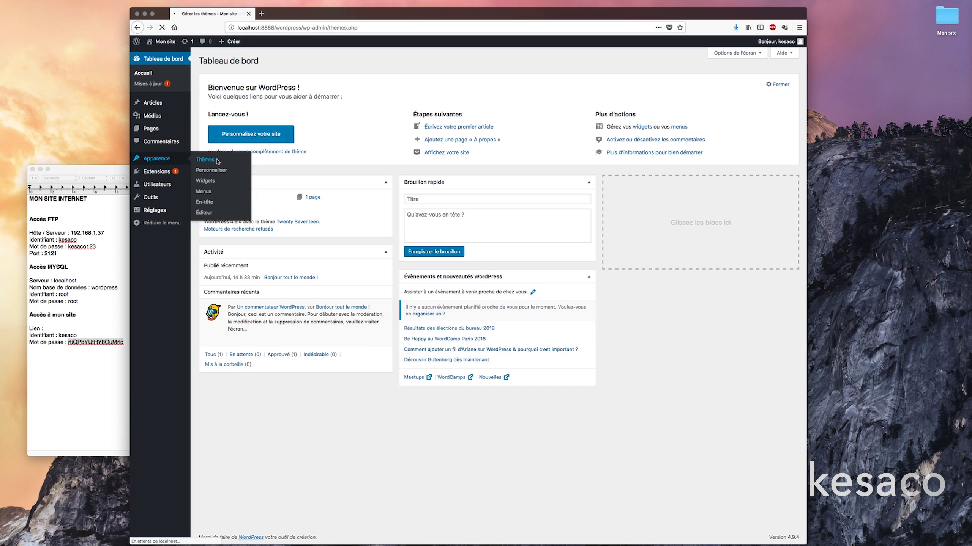
mouse_move(430, 154)
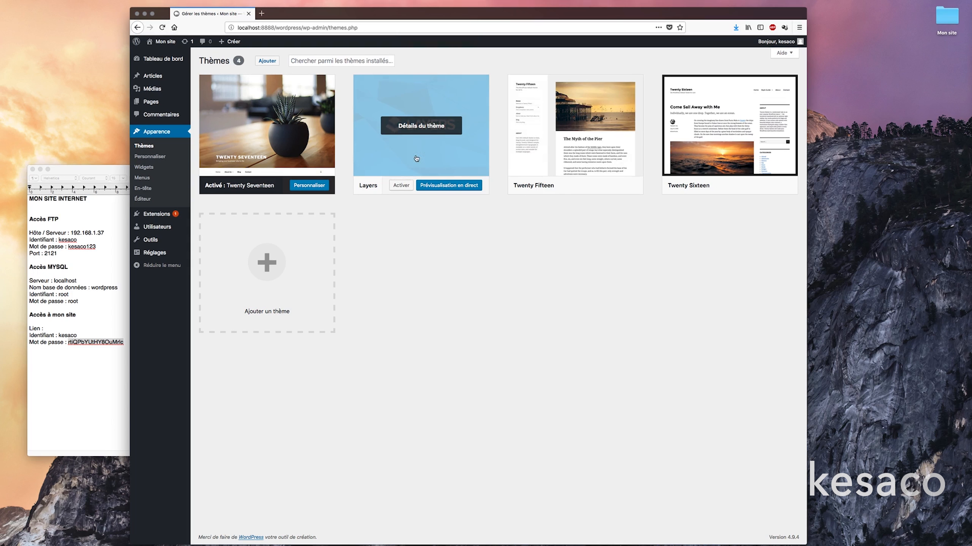
Activate Layers, start its wizard, and set the description to 'Mon premier site internet réalisé avec KESA.CO'.
click(404, 190)
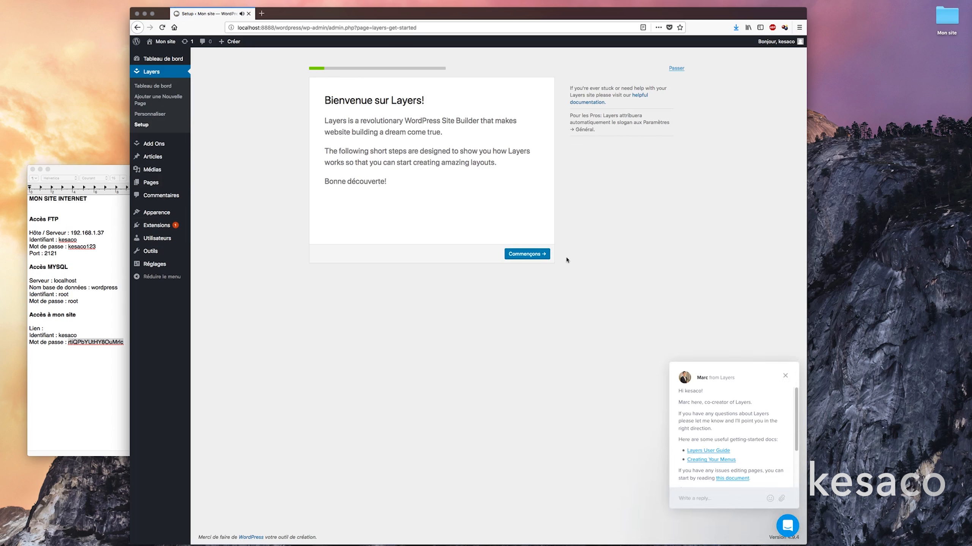
click(541, 257)
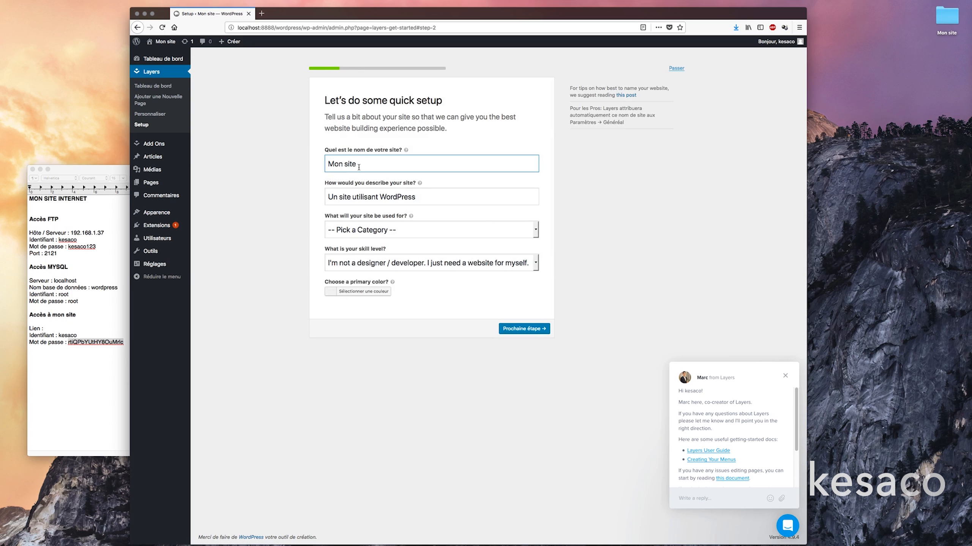
drag(372, 164, 325, 165)
drag(435, 199, 325, 199)
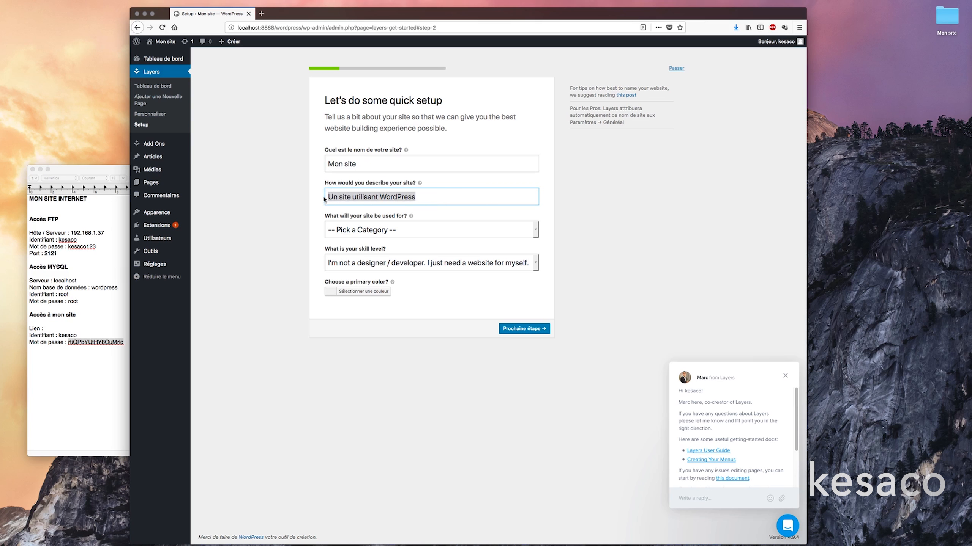
text(Mo)
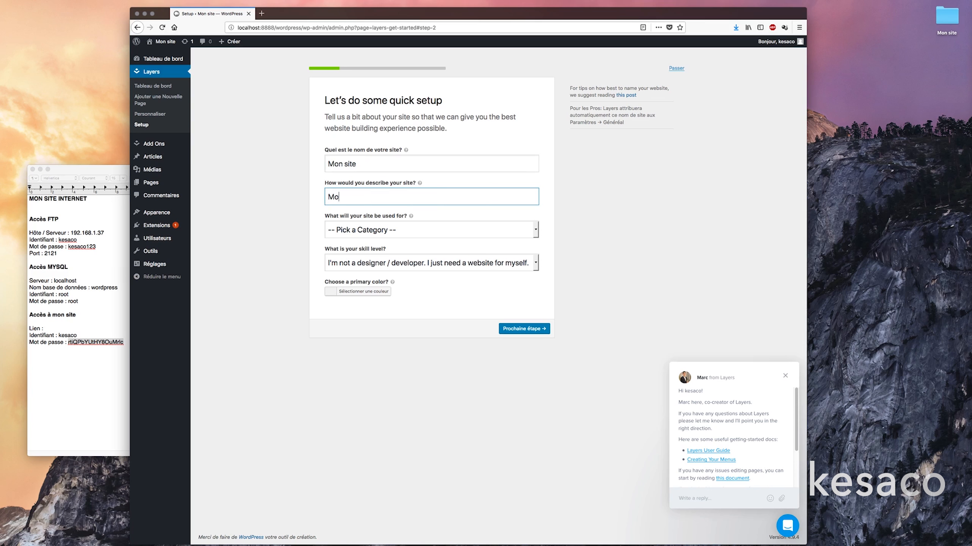
text(n premier site internet )
text(réalisé avec)
text( wo)
key(BackSpace)
key(BackSpace)
text(ESA.CO)
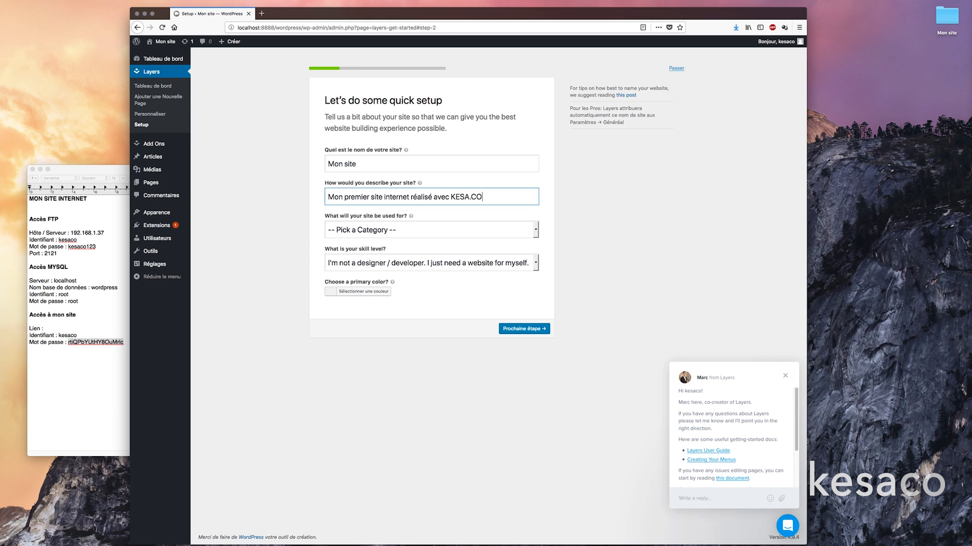
click(311, 213)
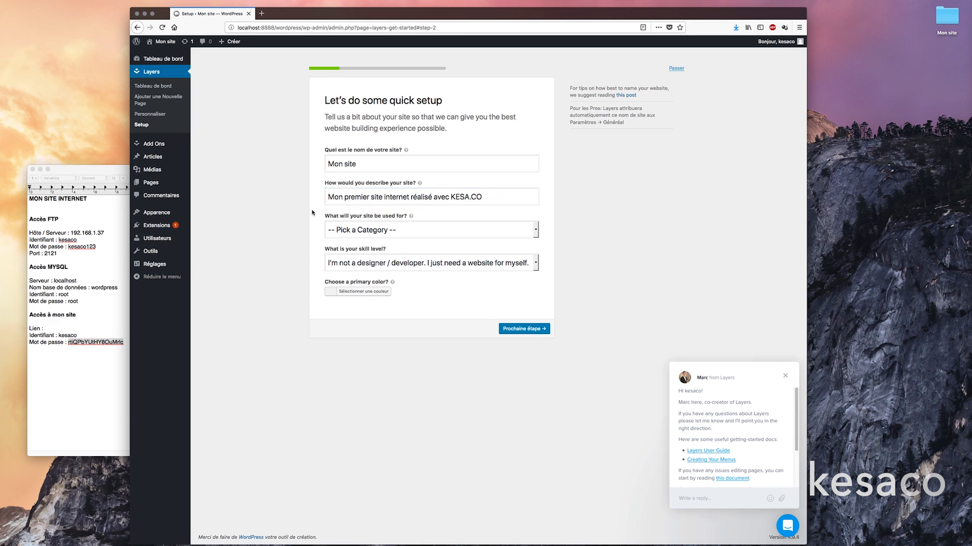
Look through the category and skill-level lists, leaving both unchanged.
click(456, 231)
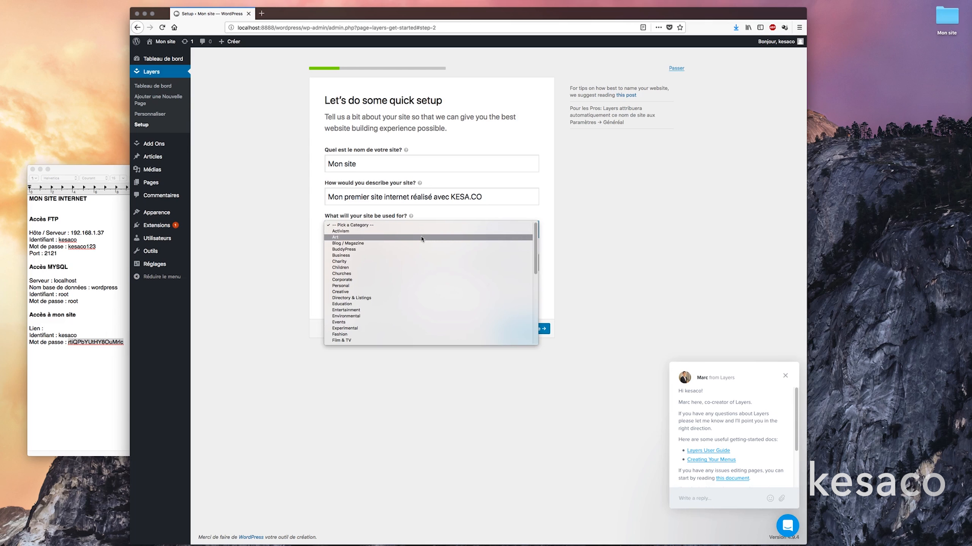
scroll(414, 254, down, 5)
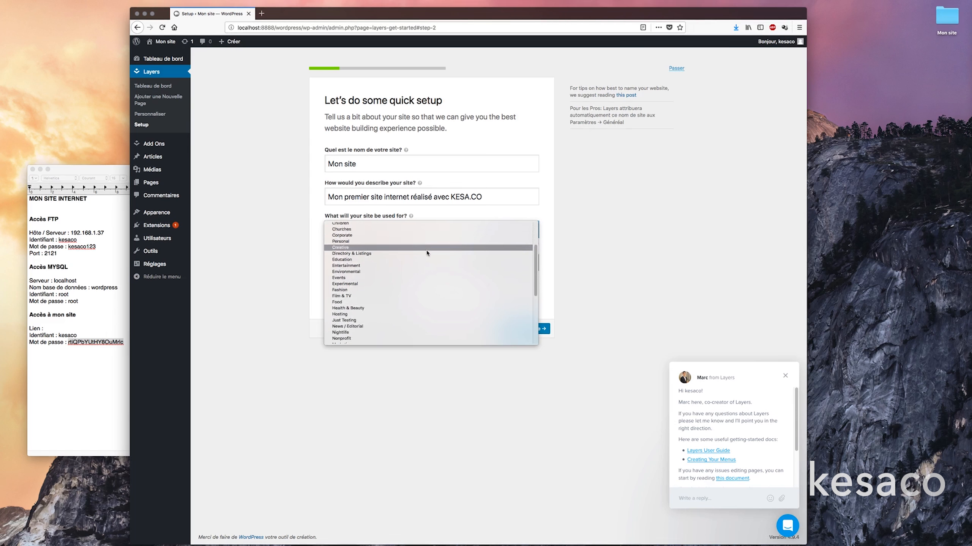
click(280, 248)
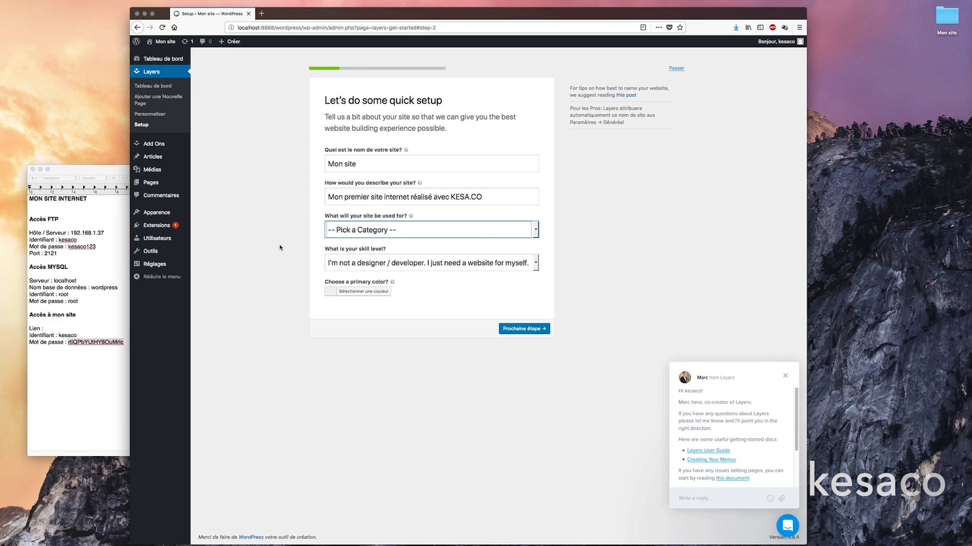
click(361, 266)
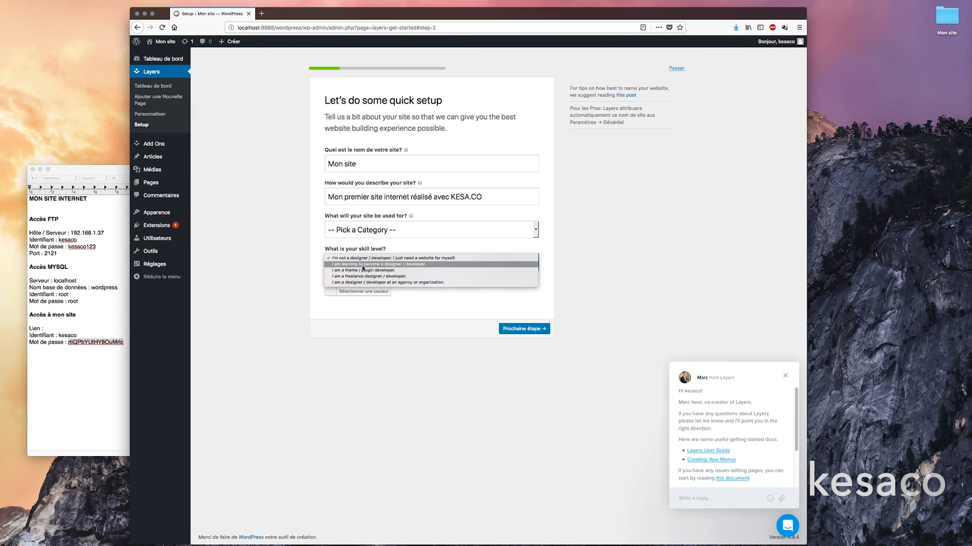
click(298, 256)
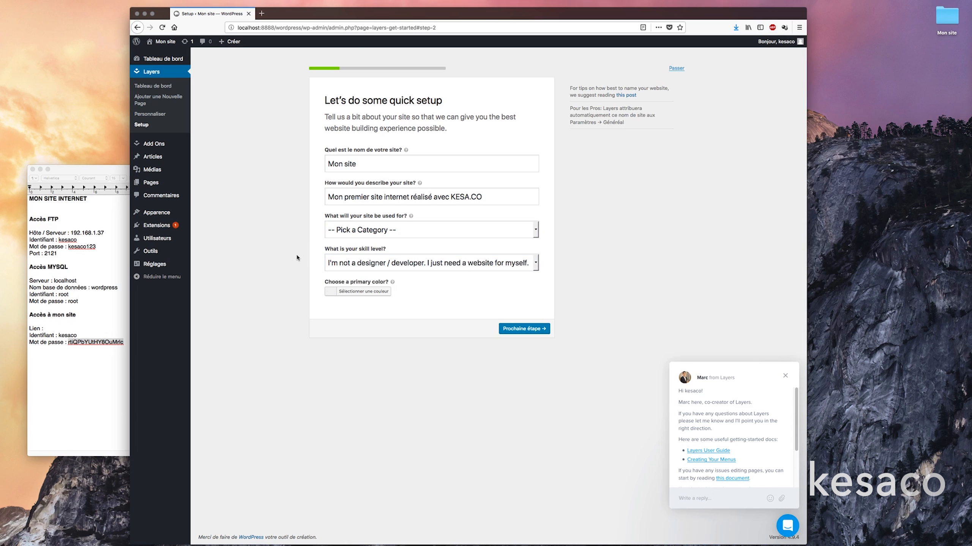
Try several palette colours, then set the primary colour to blue #009eec and continue.
click(345, 293)
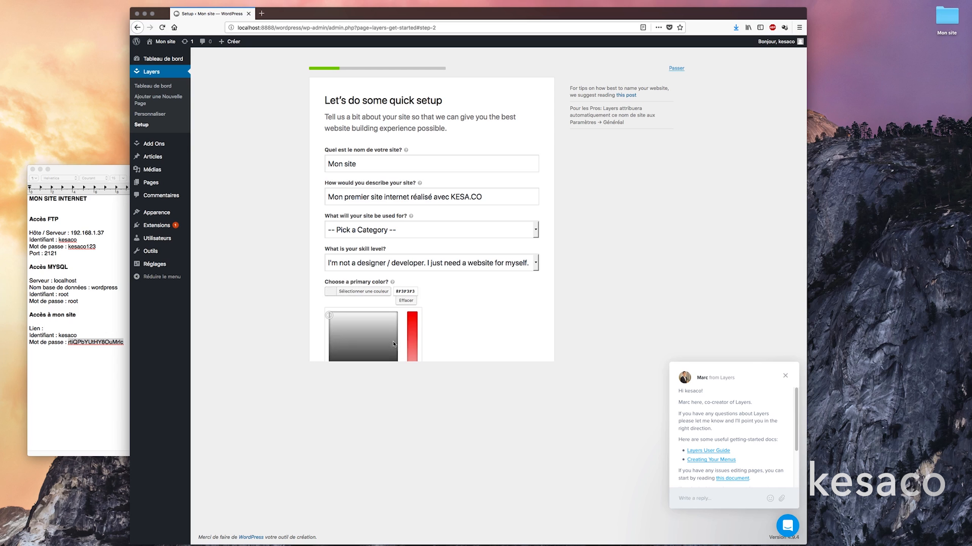
mouse_move(382, 354)
mouse_down()
mouse_move(357, 369)
mouse_move(379, 348)
mouse_up()
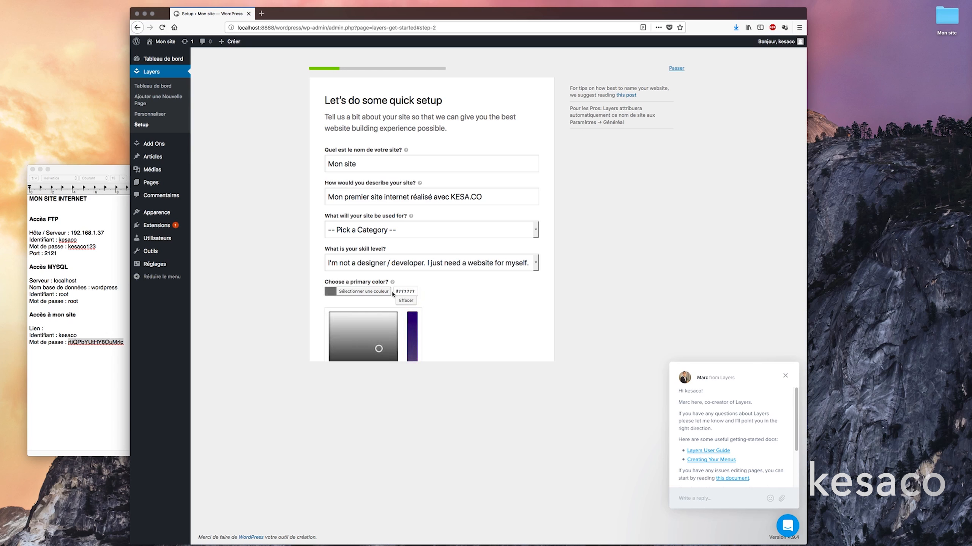
mouse_move(363, 319)
mouse_down()
mouse_move(388, 327)
mouse_move(352, 316)
mouse_up()
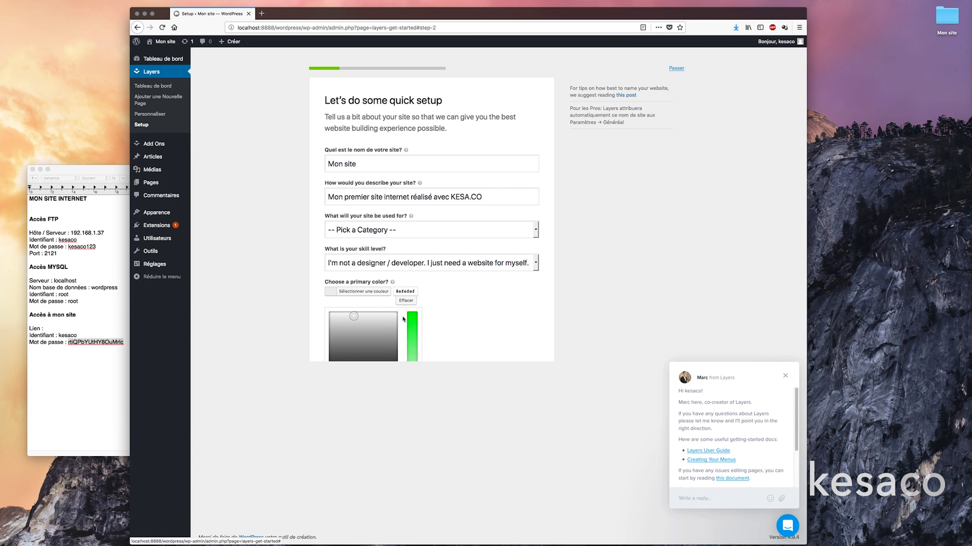
drag(413, 317, 409, 309)
click(365, 293)
click(349, 357)
click(359, 356)
click(368, 356)
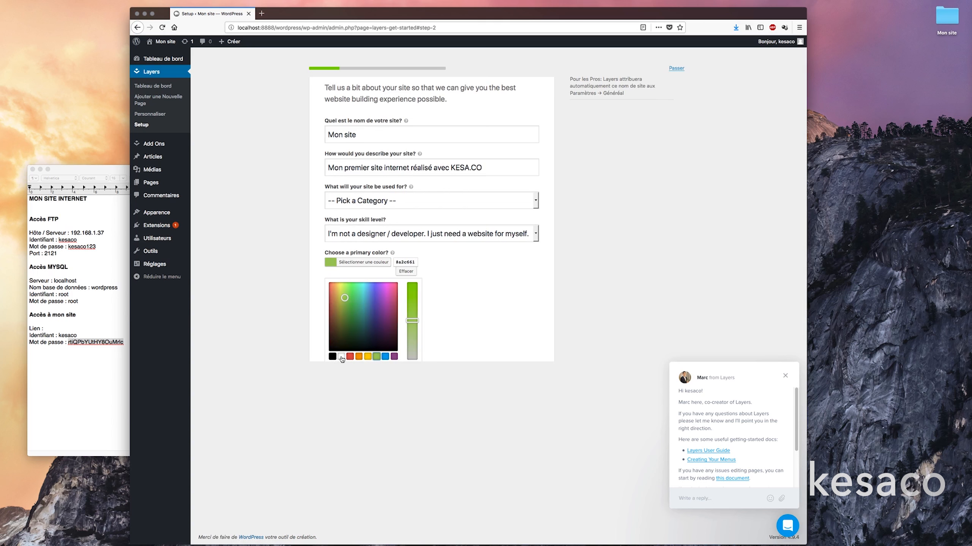
click(349, 357)
click(385, 356)
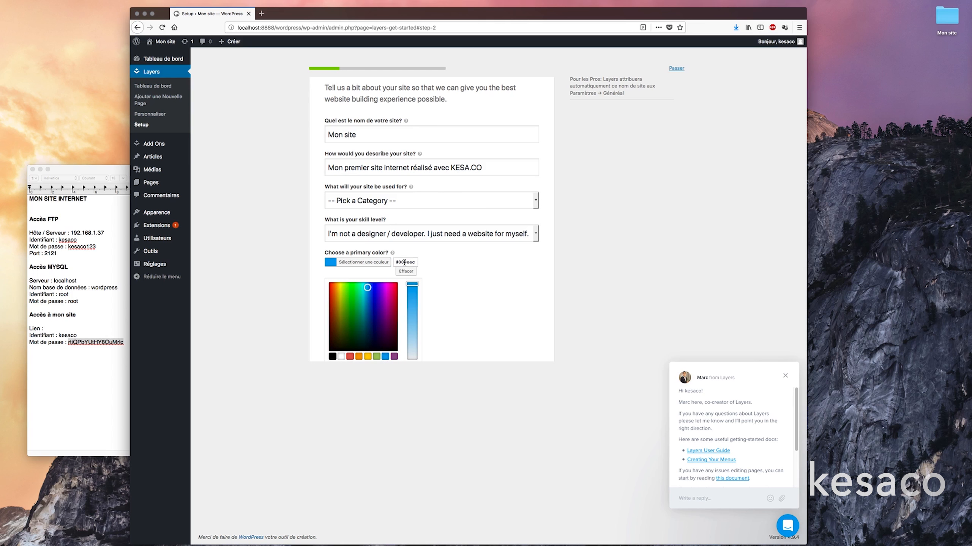
click(593, 314)
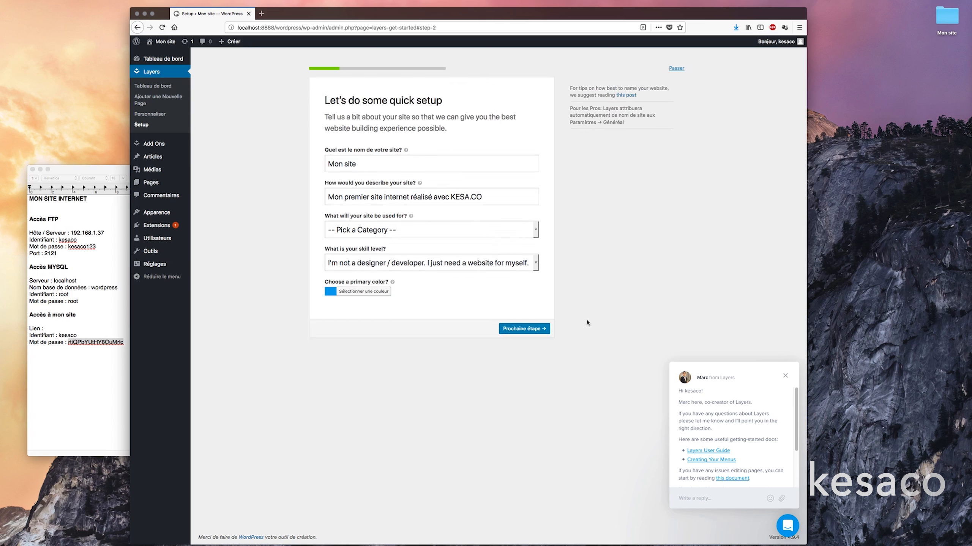
click(537, 331)
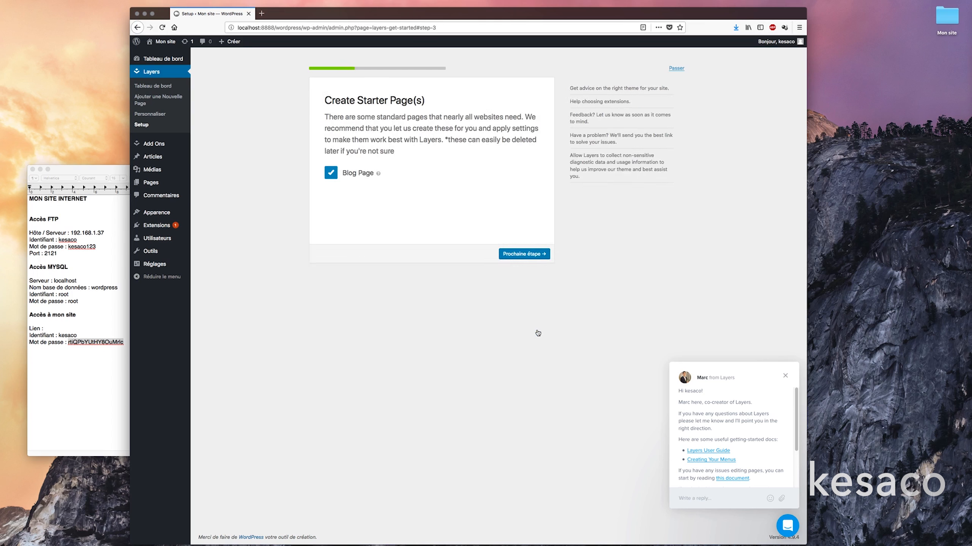
Leave Blog Page and Enable Layers Messenger unticked, advancing past both setup steps.
click(331, 177)
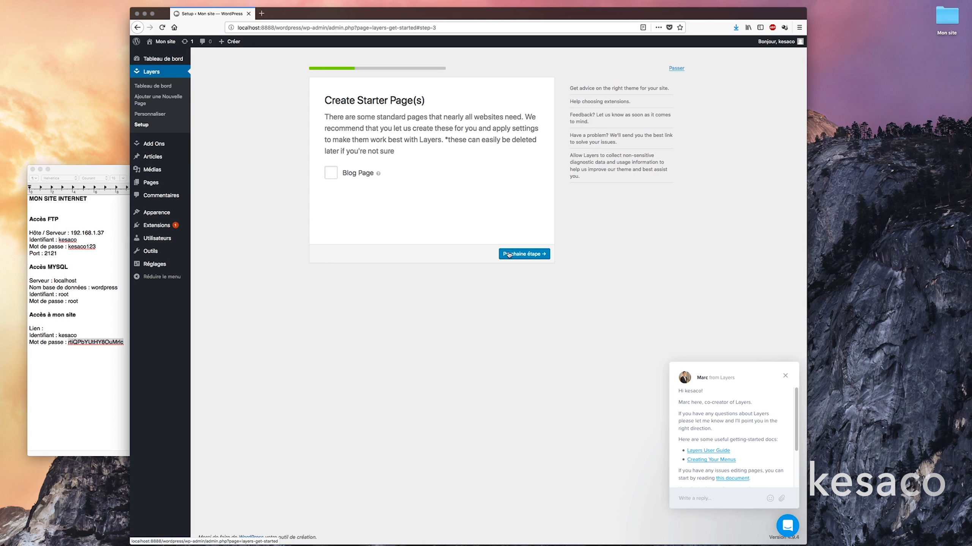
click(509, 254)
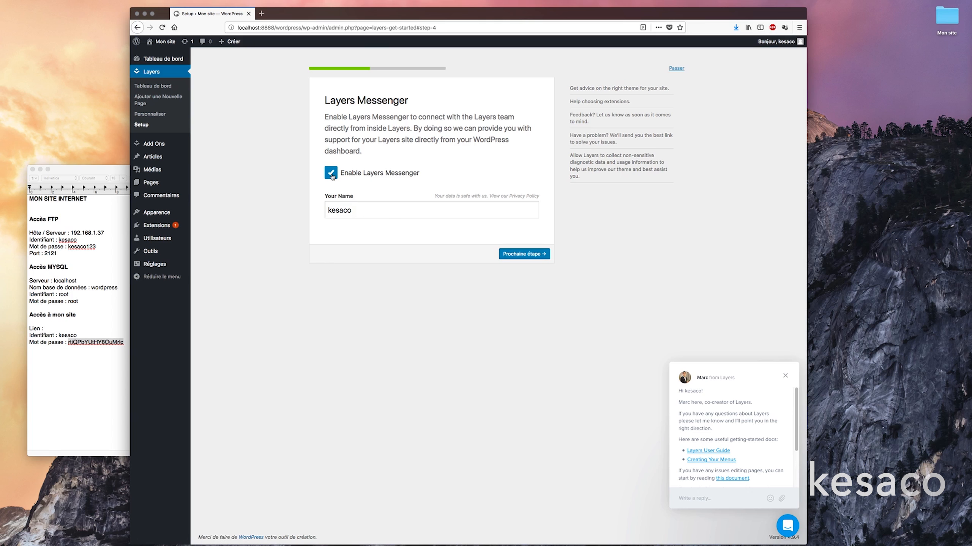
click(332, 174)
click(524, 255)
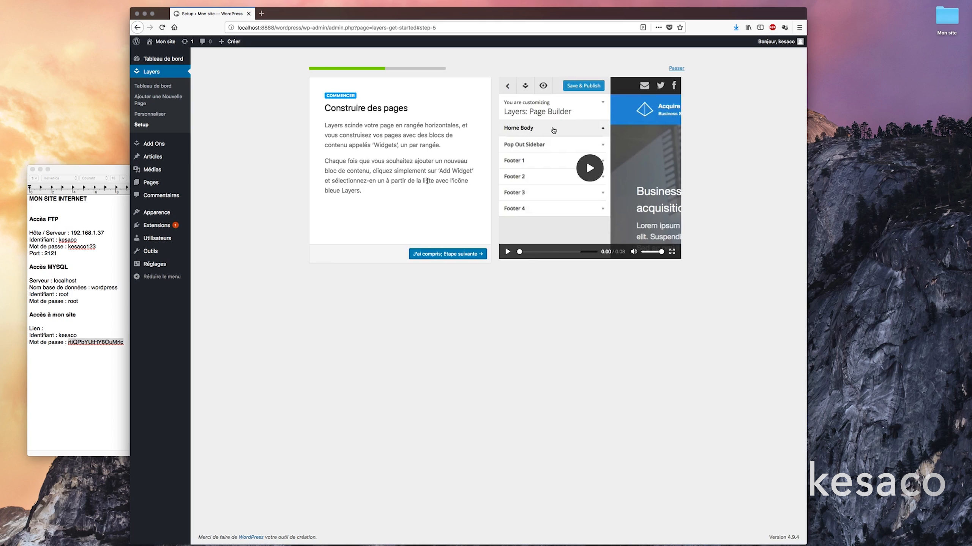
Play the page-building, widget-editing and widget-customisation tutorial videos, advancing after each.
click(593, 176)
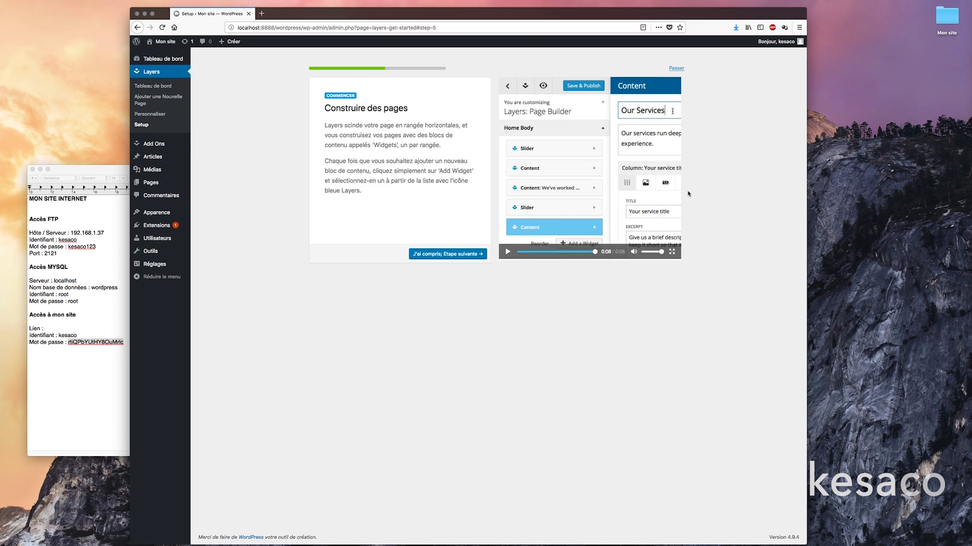
click(436, 257)
click(444, 252)
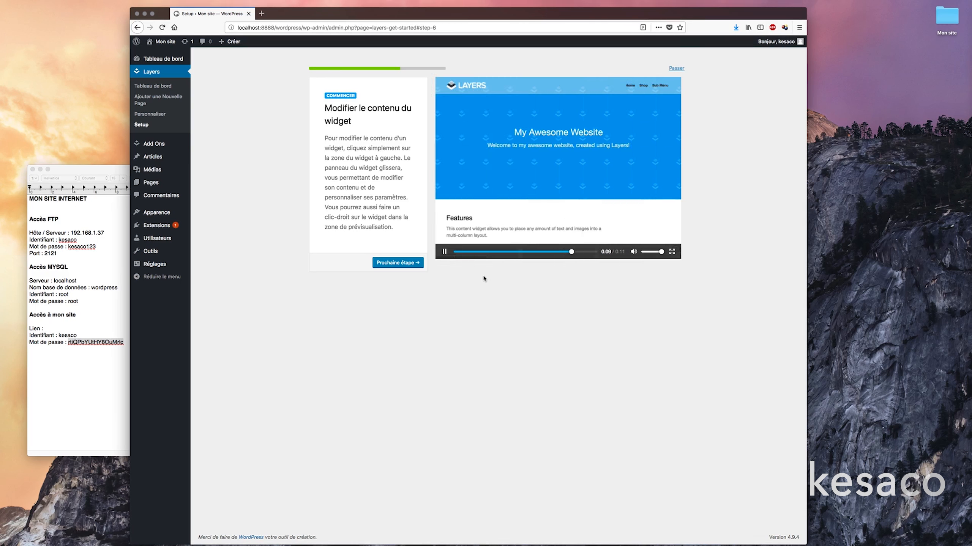
click(418, 264)
click(589, 168)
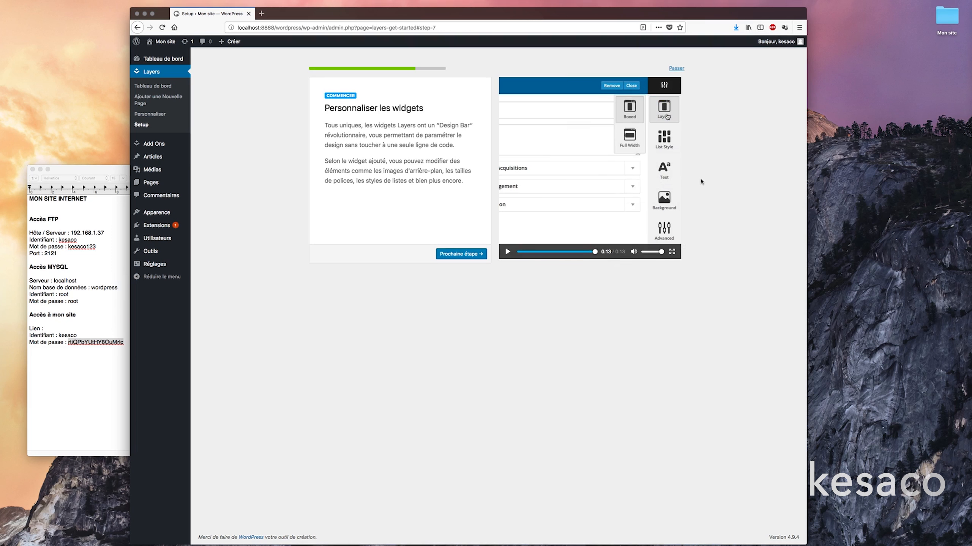
click(478, 254)
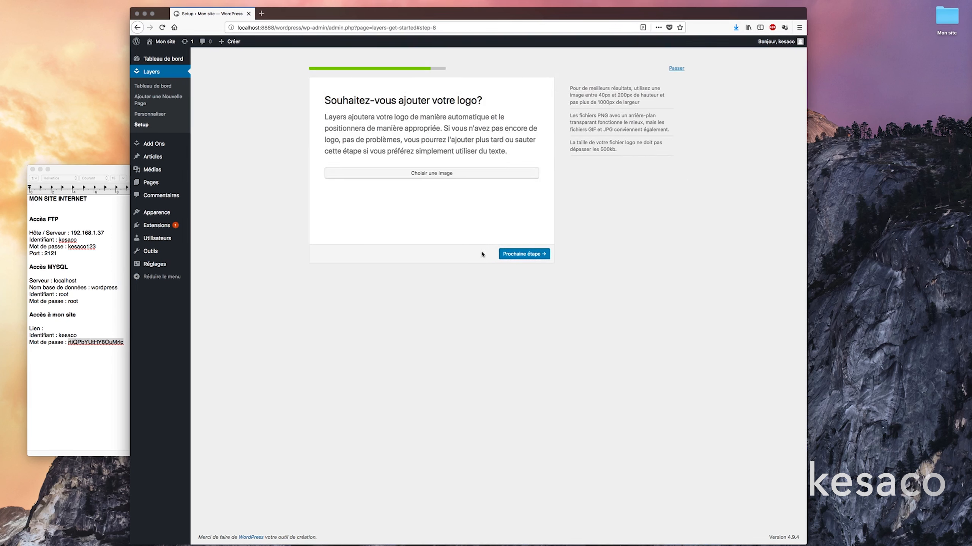
Open the logo image chooser and place the Mon site image folder beside it.
click(454, 175)
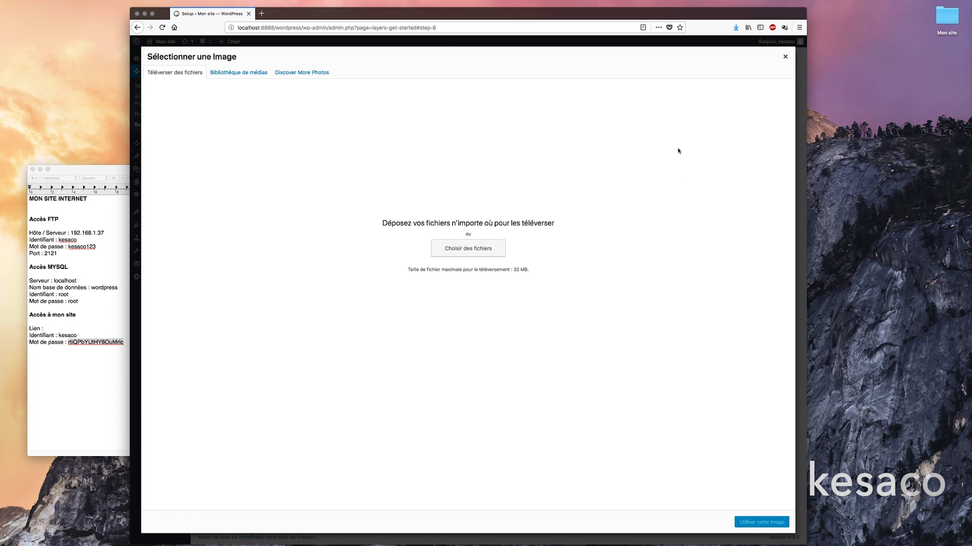
click(119, 173)
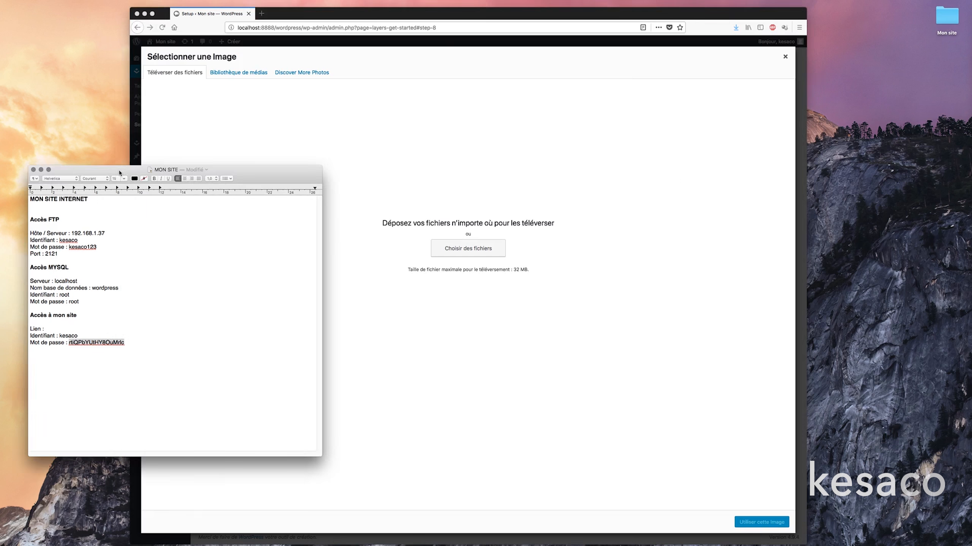
click(33, 169)
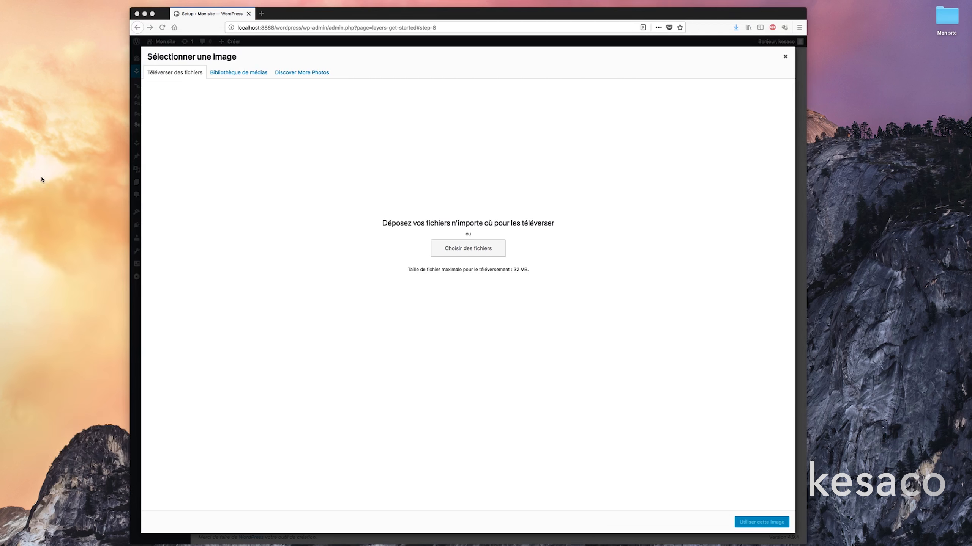
double_click(948, 21)
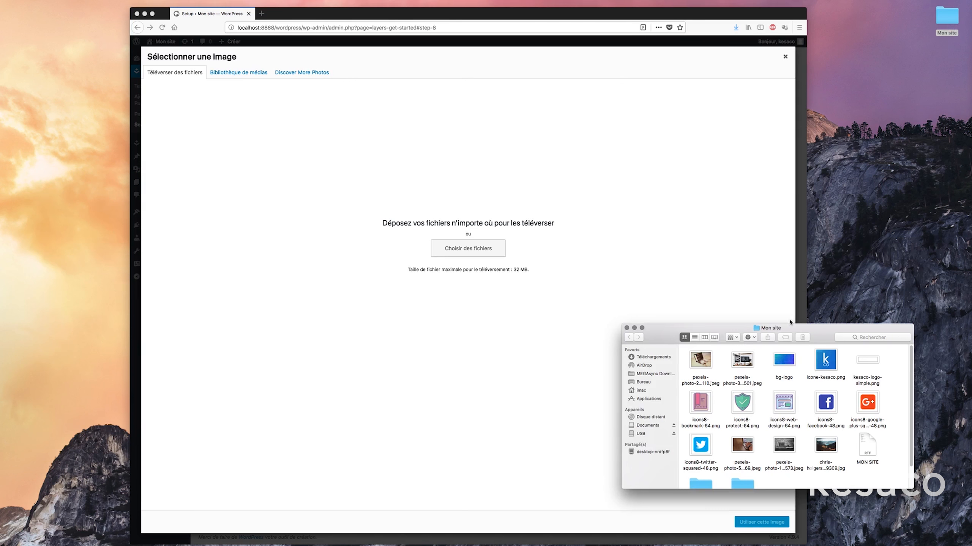
drag(790, 328, 819, 288)
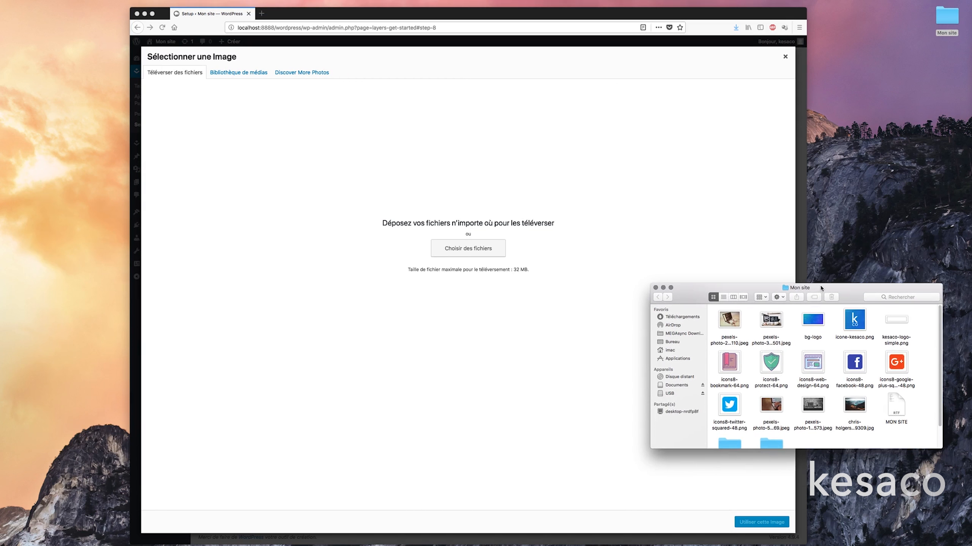
scroll(815, 335, down, 1)
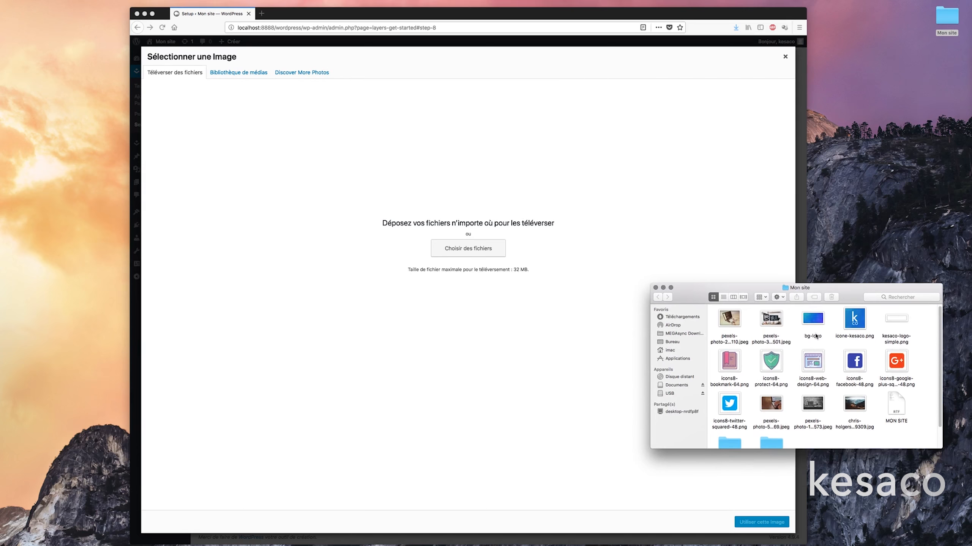
scroll(815, 336, down, 3)
scroll(818, 336, up, 3)
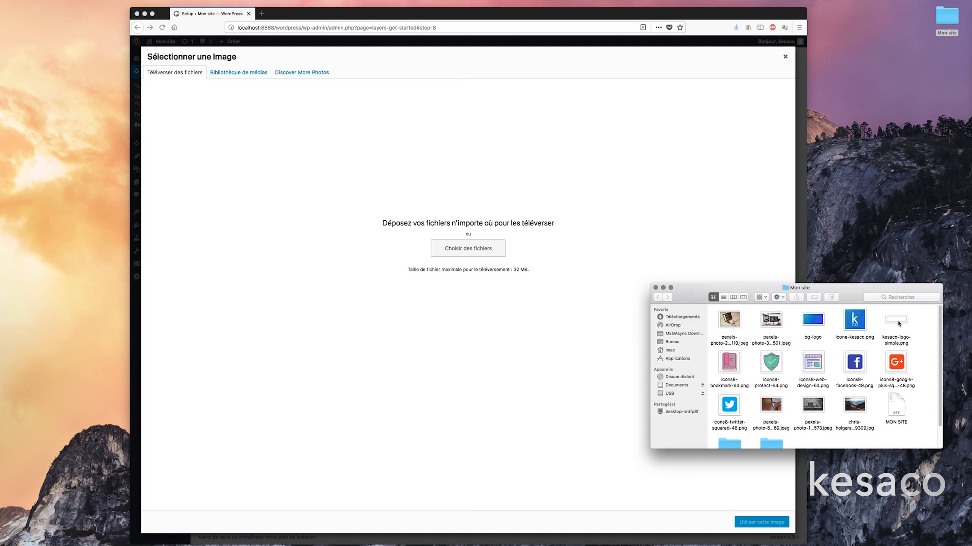
Upload kesaco-logo-simple.png, use it as the site logo, and continue.
drag(898, 322, 574, 177)
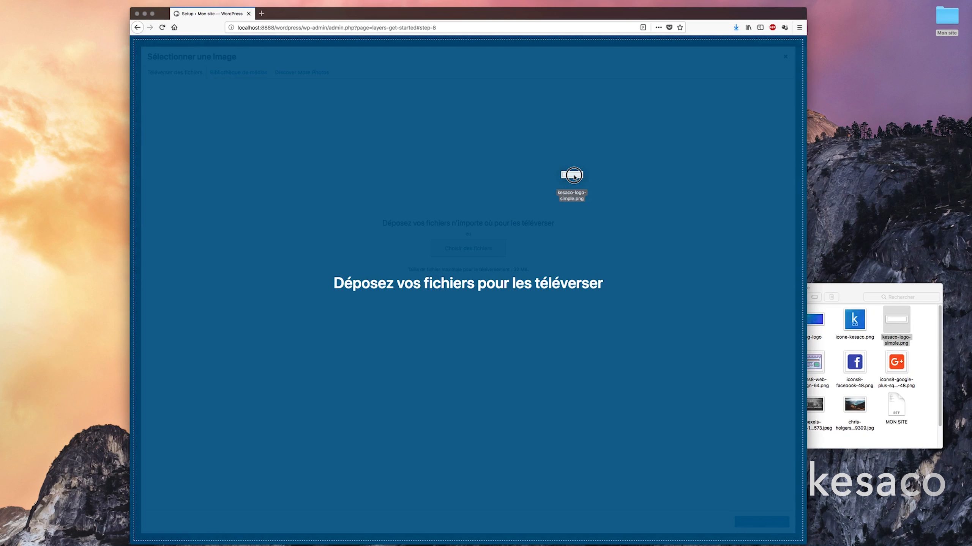
drag(574, 177, 573, 178)
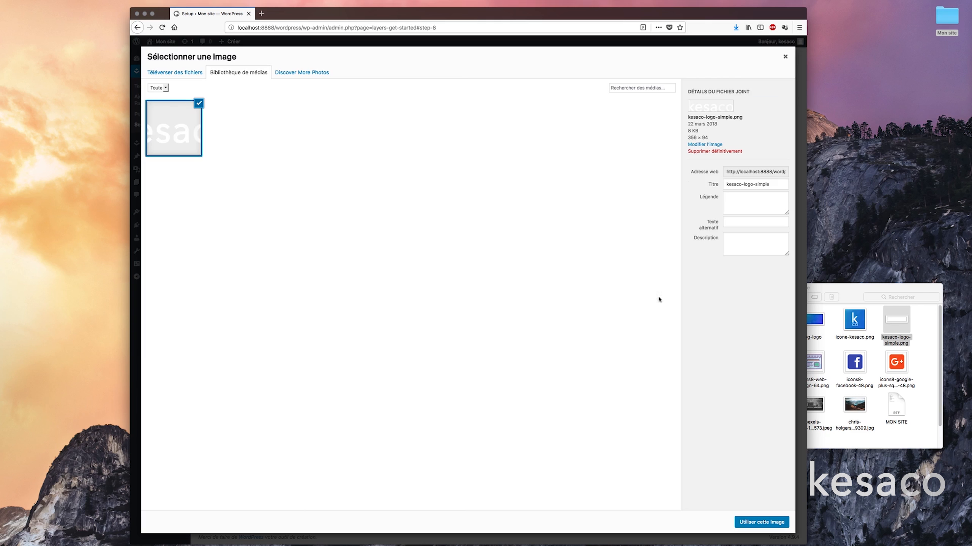
click(761, 522)
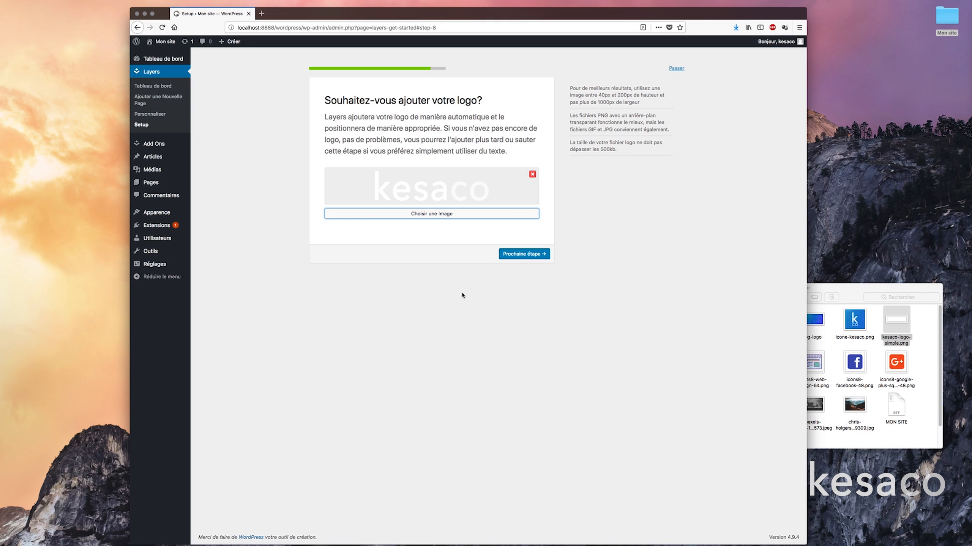
click(511, 256)
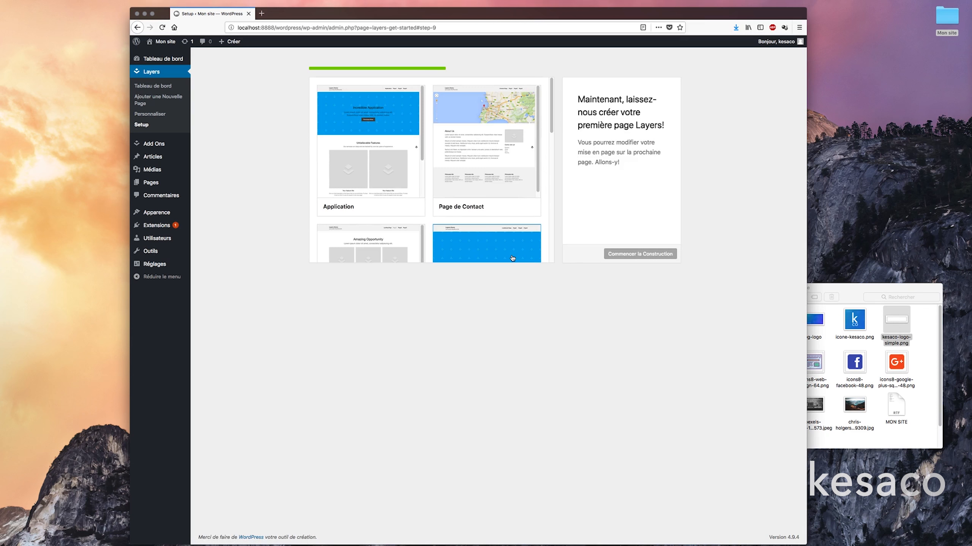